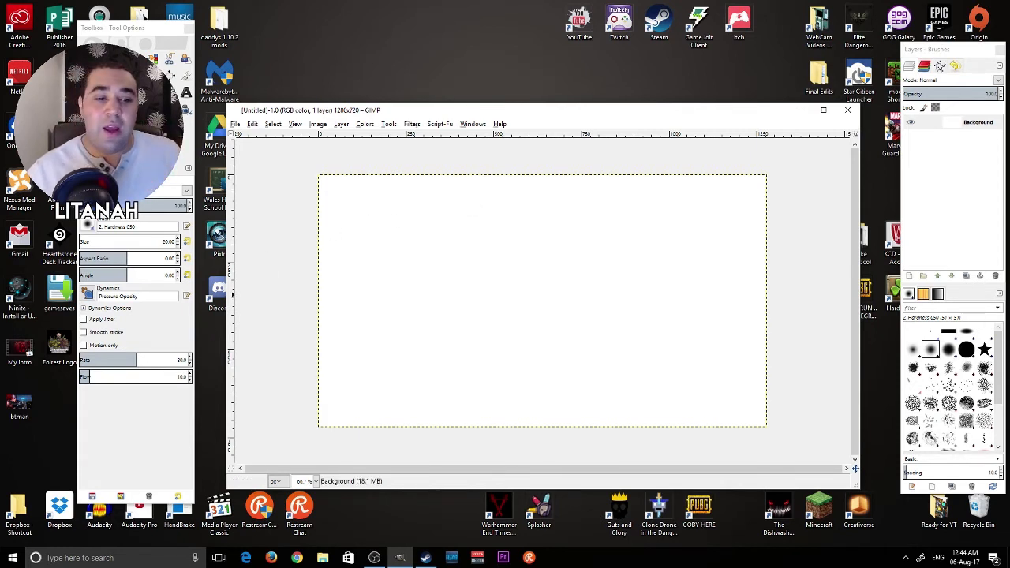
# Step: Switch to Firefox, search Google for dafont and open the DaFont website
pyautogui.click(271, 558)
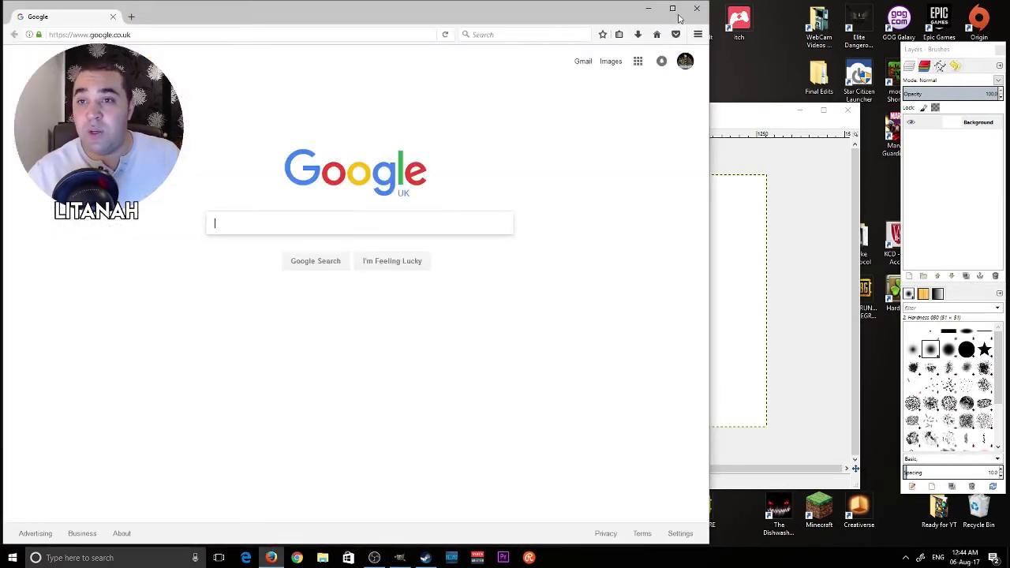
pyautogui.doubleClick(677, 15)
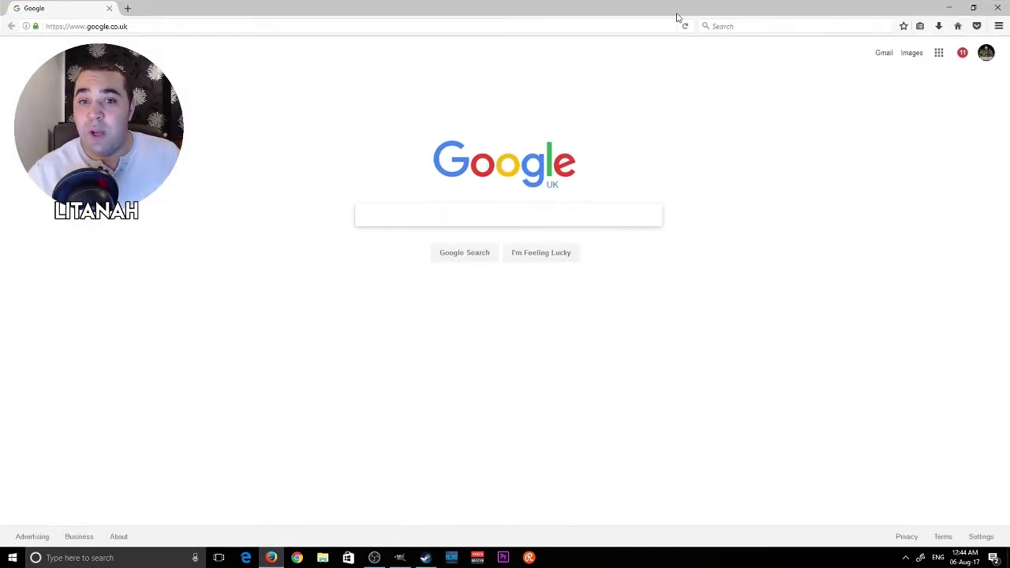
pyautogui.write('dafont')
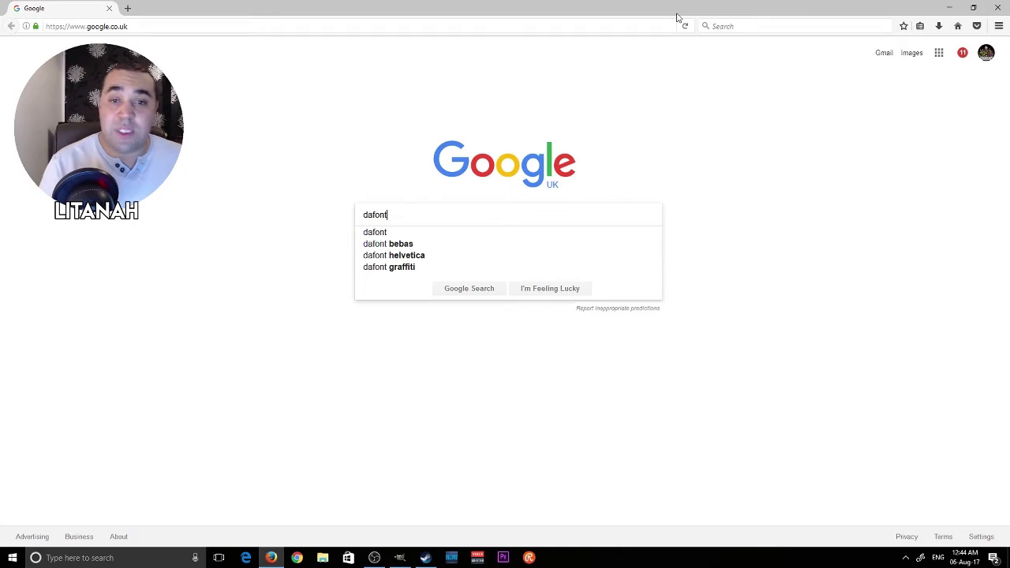
pyautogui.press('Return')
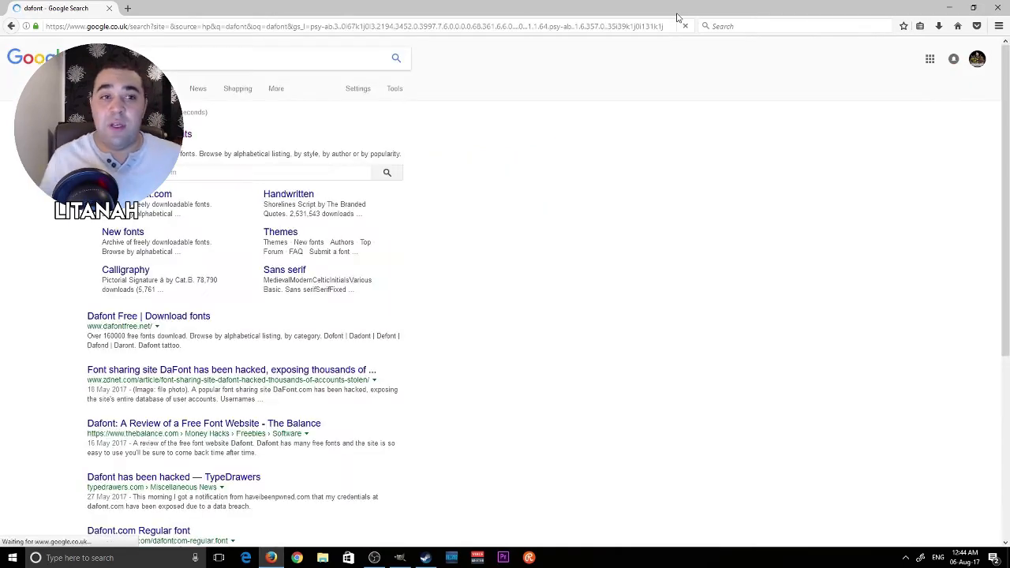
pyautogui.click(167, 134)
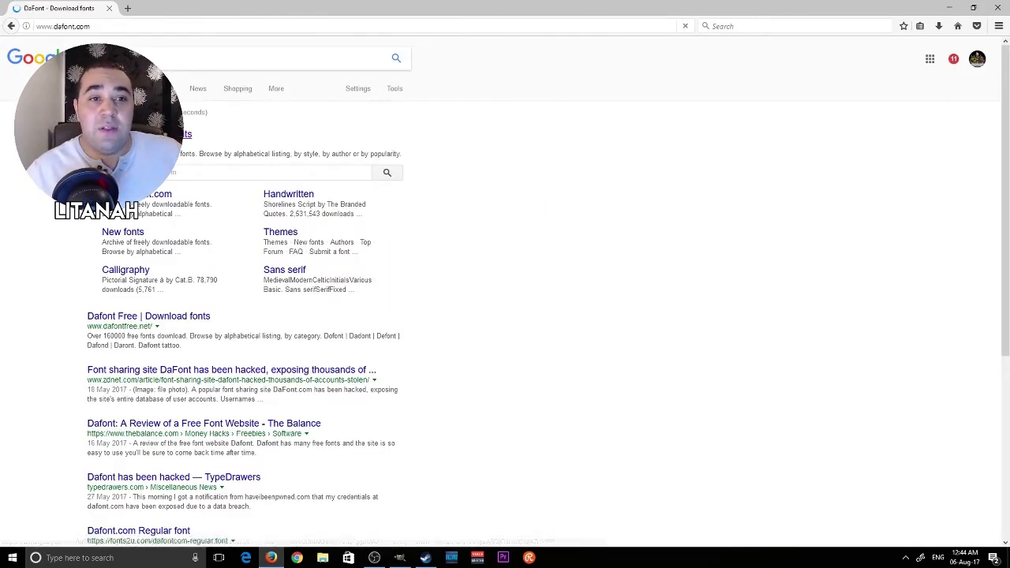
# Step: Look through the recently added fonts on the DaFont home page, and close the browser
pyautogui.scroll(-1, 343, 392)
pyautogui.scroll(-5, 342, 392)
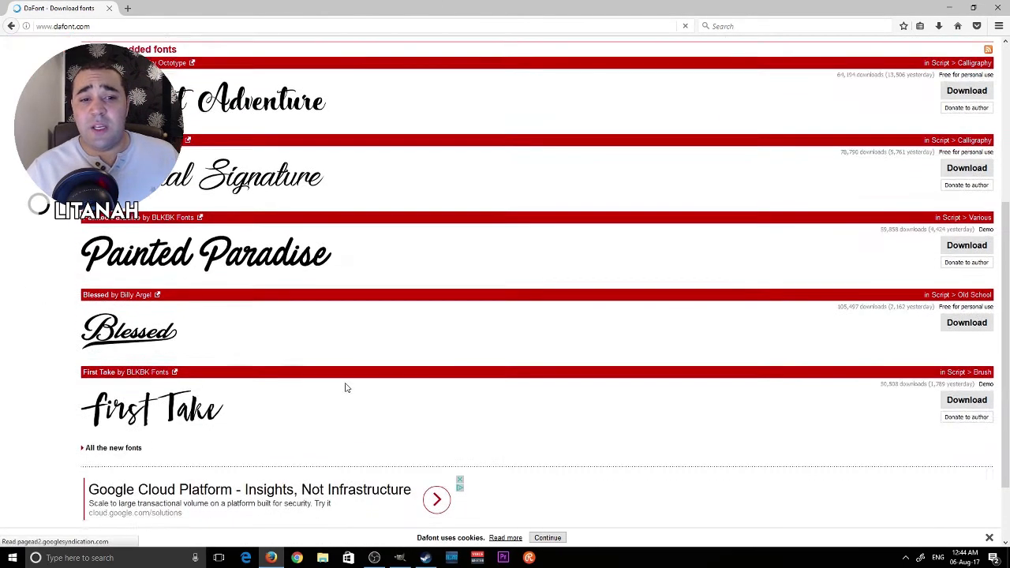
pyautogui.scroll(6, 352, 409)
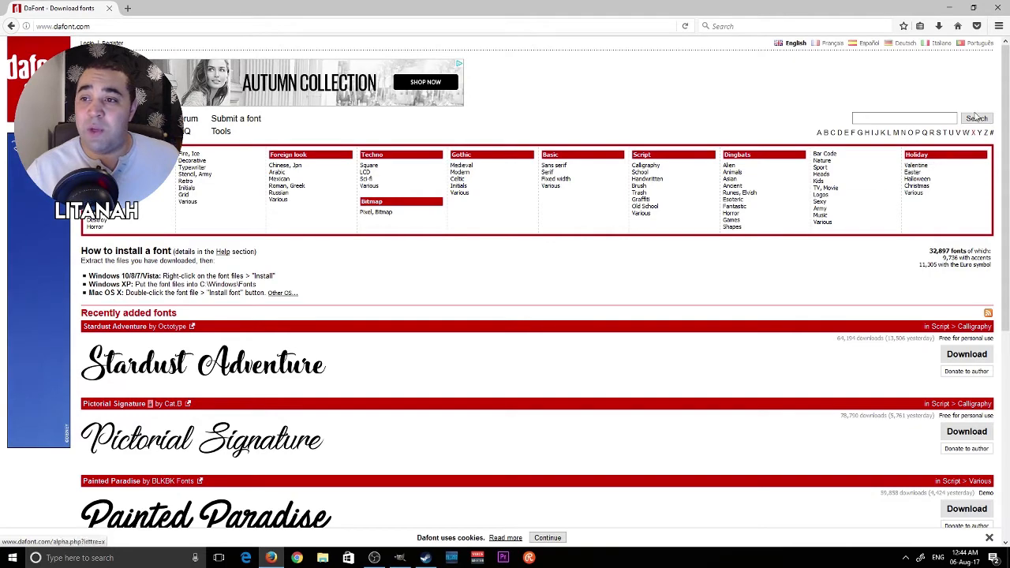
pyautogui.click(998, 7)
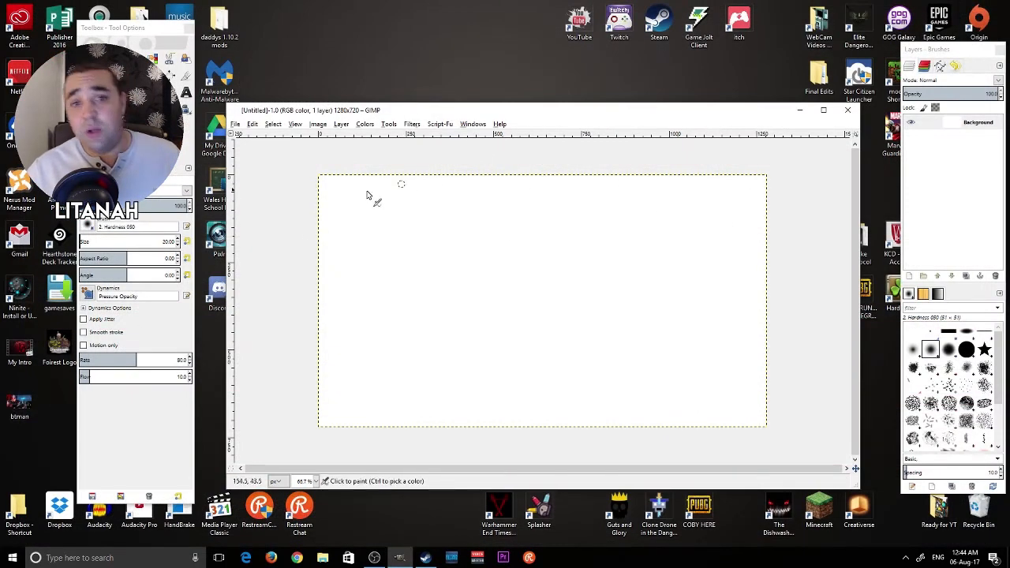
# Step: Reopen Firefox, browse Google Images results for batman, and close the browser
pyautogui.click(276, 561)
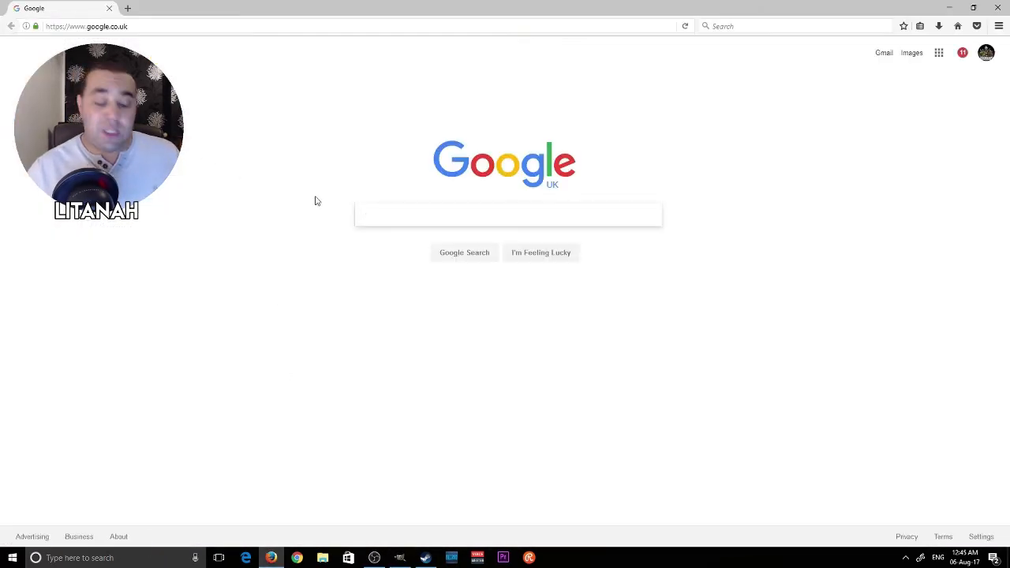
pyautogui.write('batman')
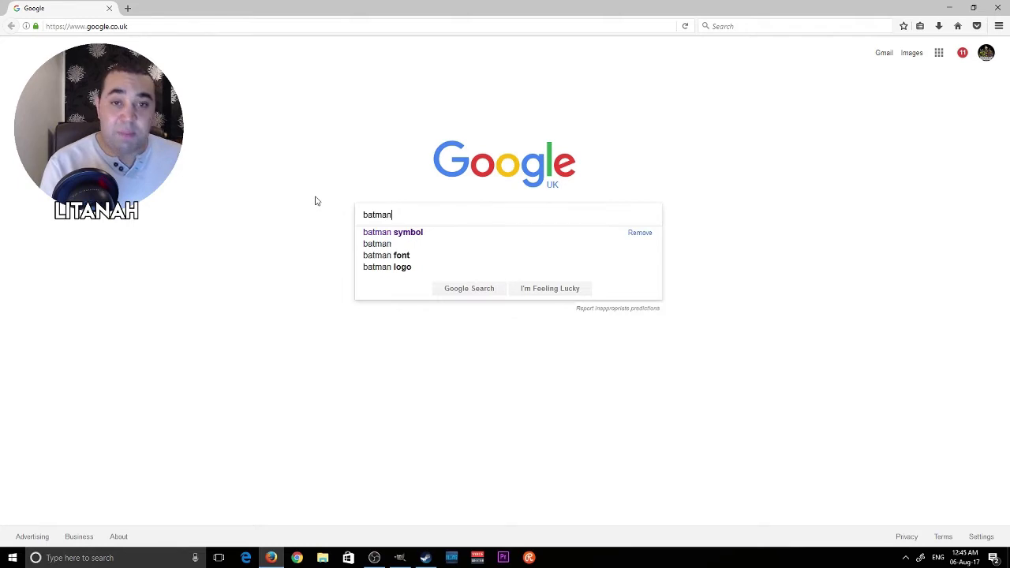
pyautogui.press('Return')
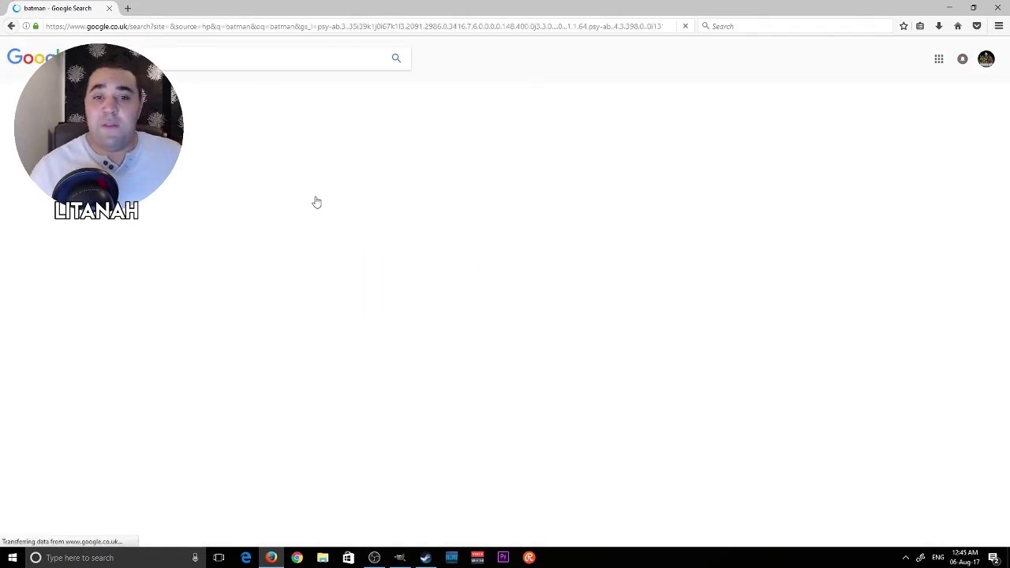
pyautogui.click(158, 88)
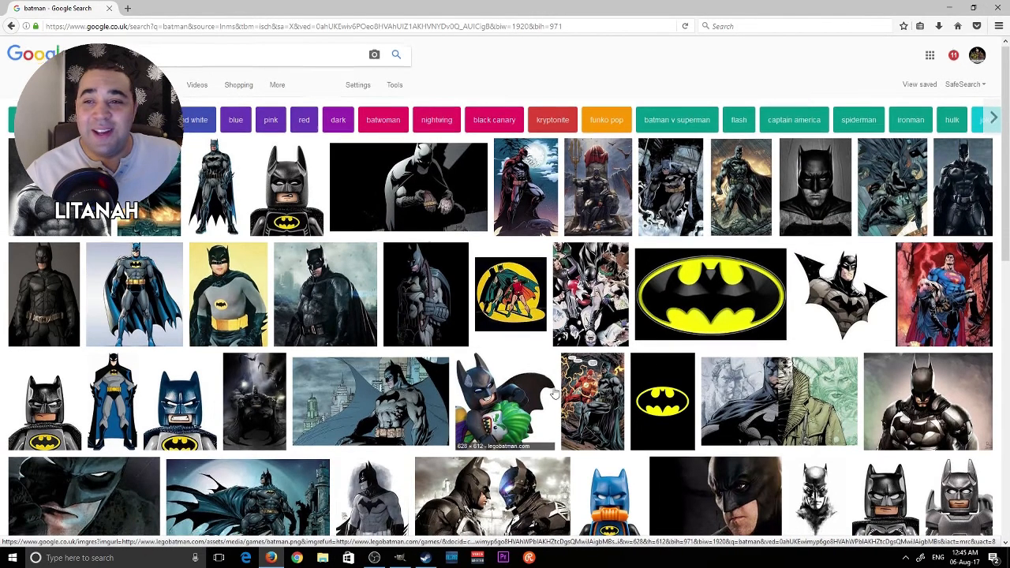
pyautogui.scroll(-5, 225, 288)
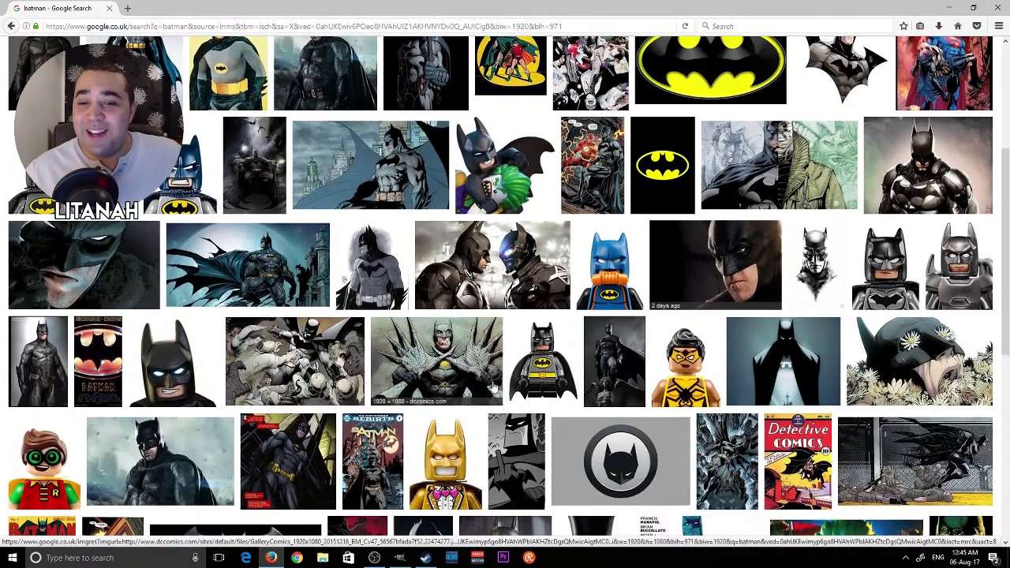
pyautogui.click(998, 8)
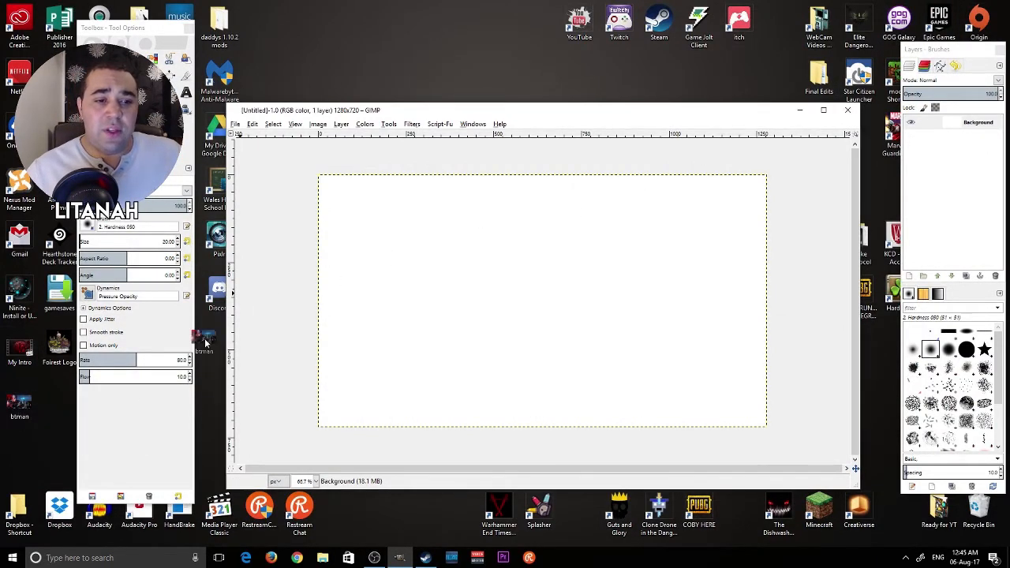
# Step: Add btman.jpg from the desktop to the open image as a new layer, and delete the Background layer
pyautogui.moveTo(302, 292); pyautogui.dragTo(515, 291)
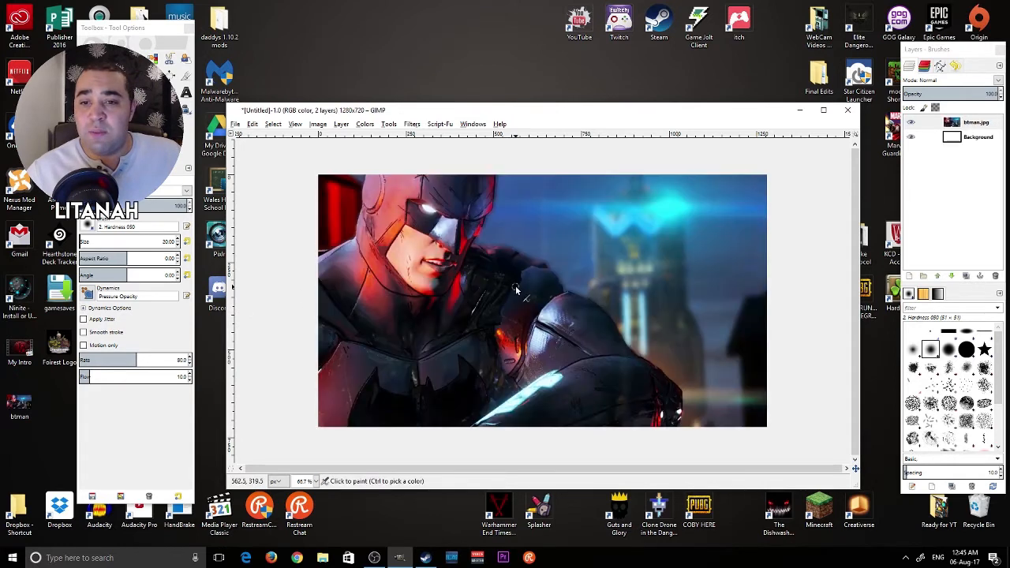
pyautogui.rightClick(976, 141)
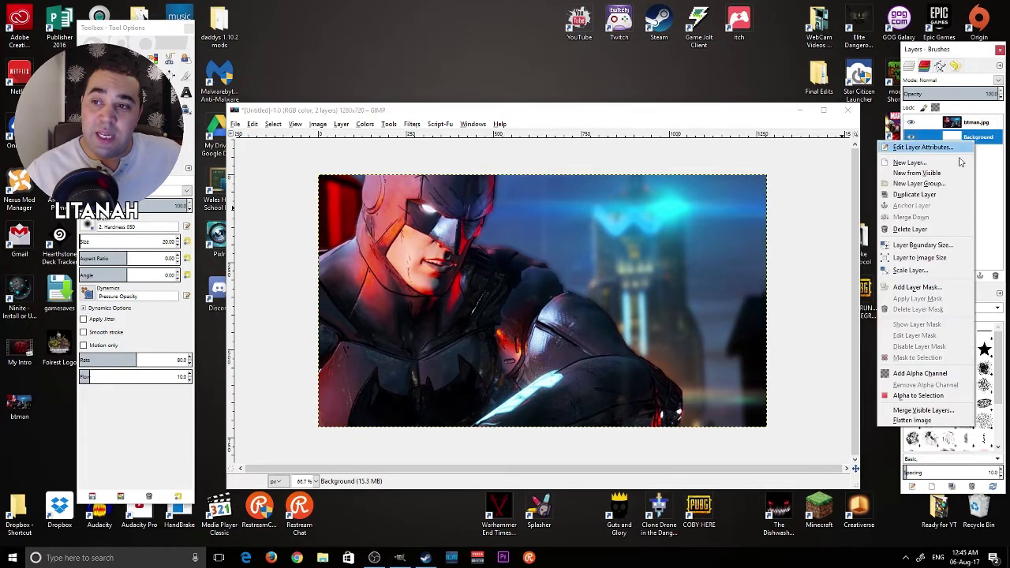
pyautogui.click(913, 229)
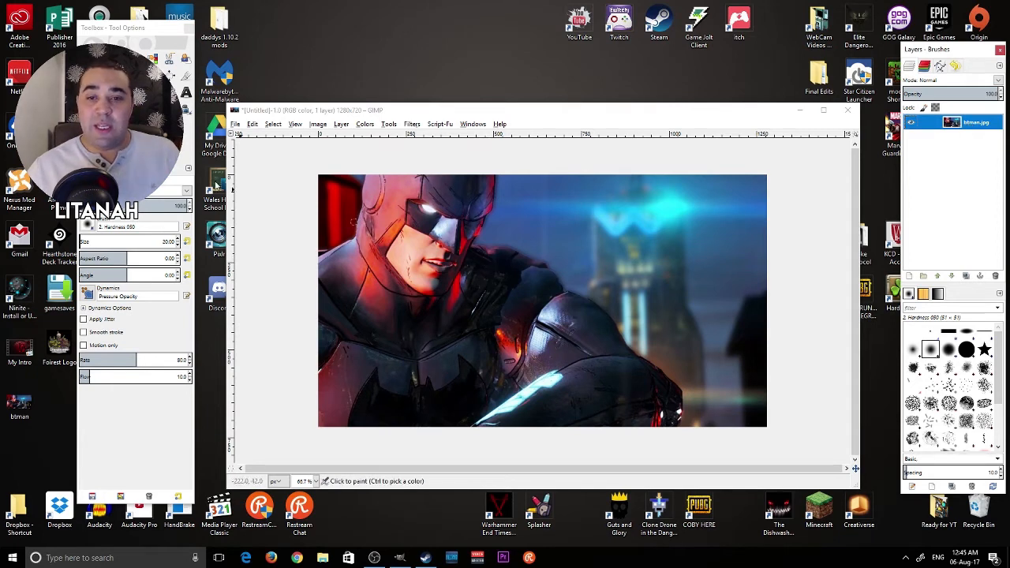
# Step: Open the desktop file btman.jpg in Photos, view the whole picture enlarged, and close the viewer
pyautogui.click(153, 76)
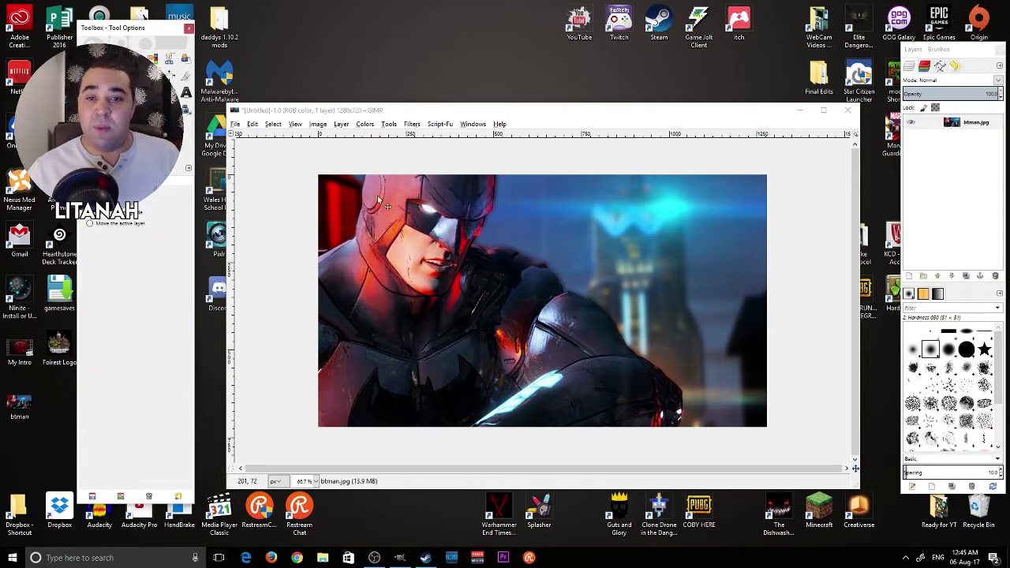
pyautogui.click(28, 402)
pyautogui.doubleClick(27, 403)
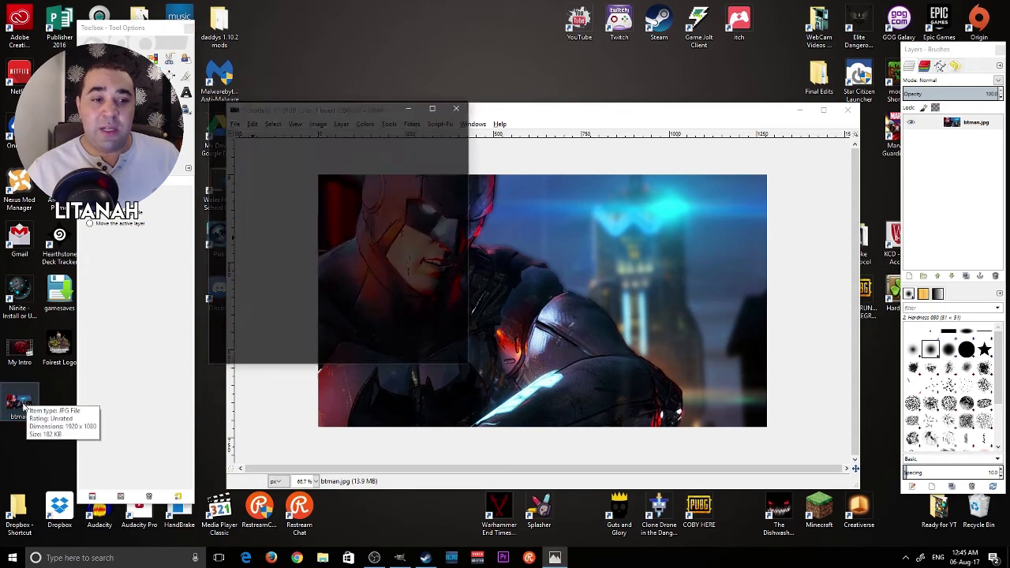
pyautogui.click(435, 107)
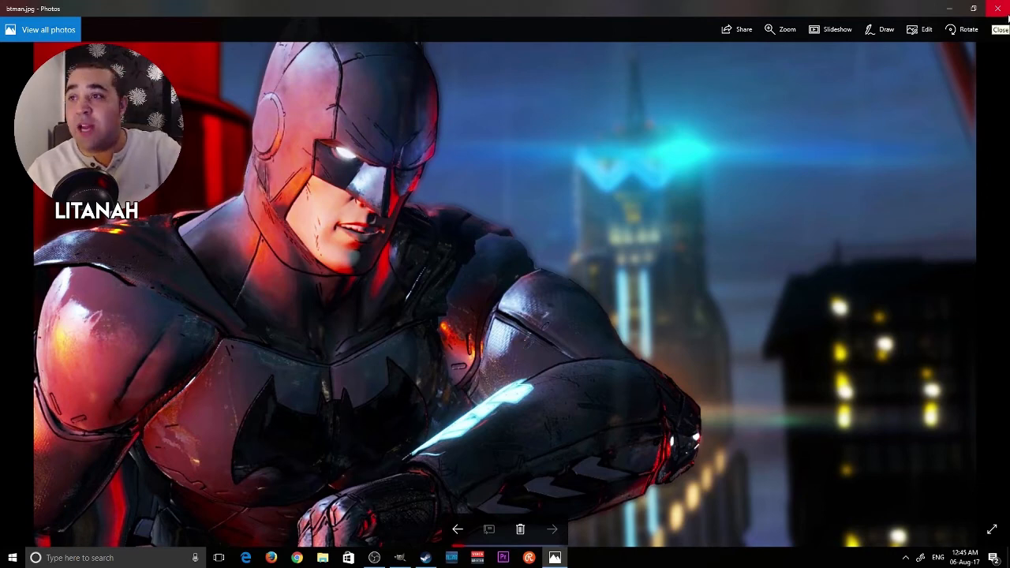
pyautogui.click(998, 7)
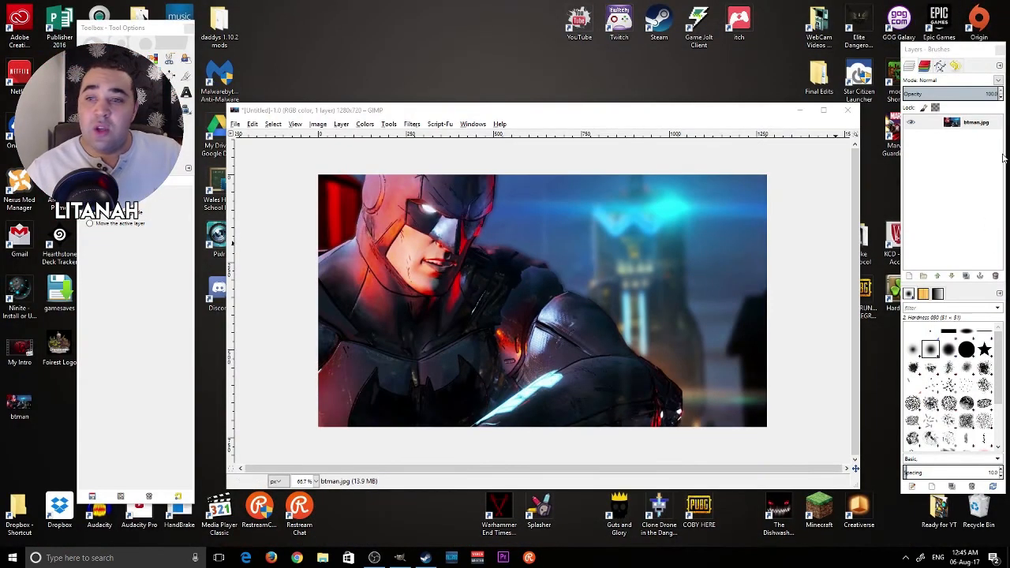
# Step: Scale the btman.jpg layer proportionally to a width of 1280 px so the whole picture fits the canvas
pyautogui.rightClick(974, 122)
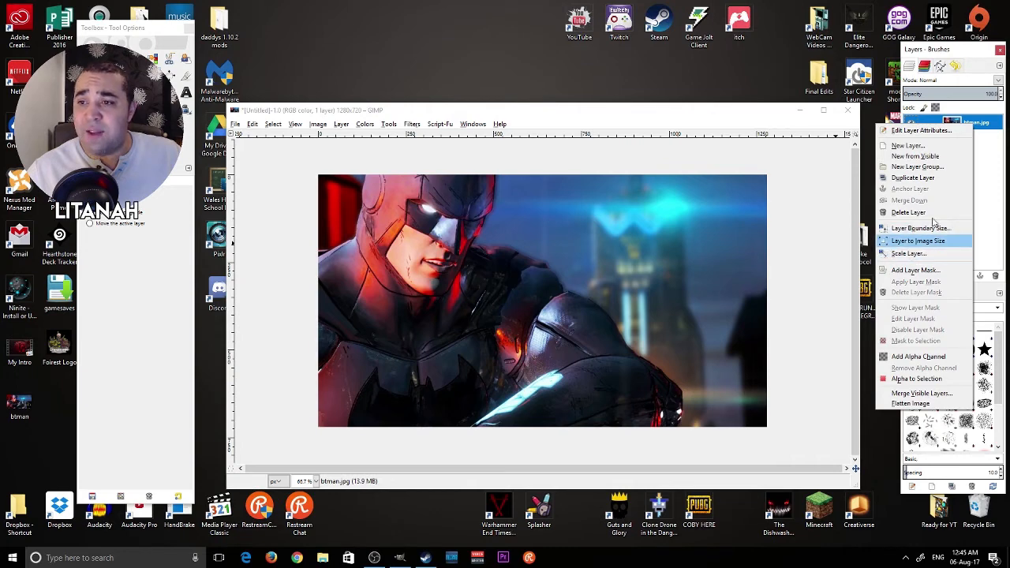
pyautogui.click(981, 125)
pyautogui.rightClick(987, 125)
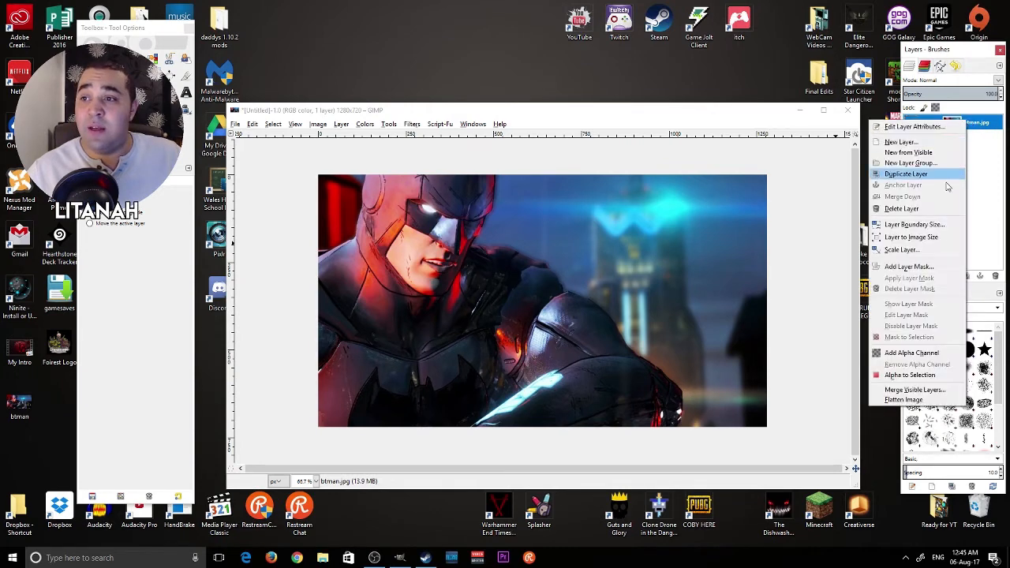
pyautogui.click(907, 249)
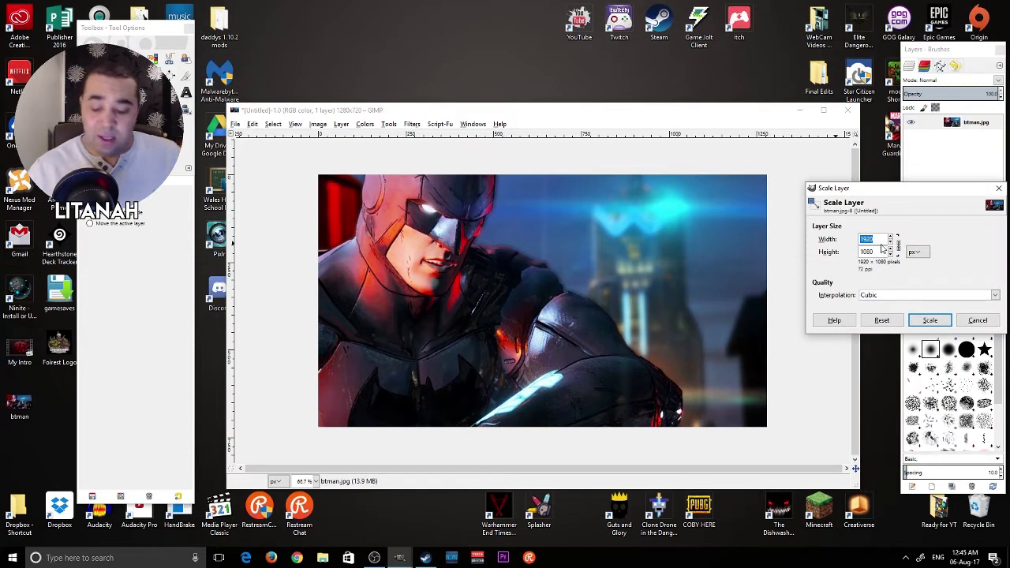
pyautogui.write('1')
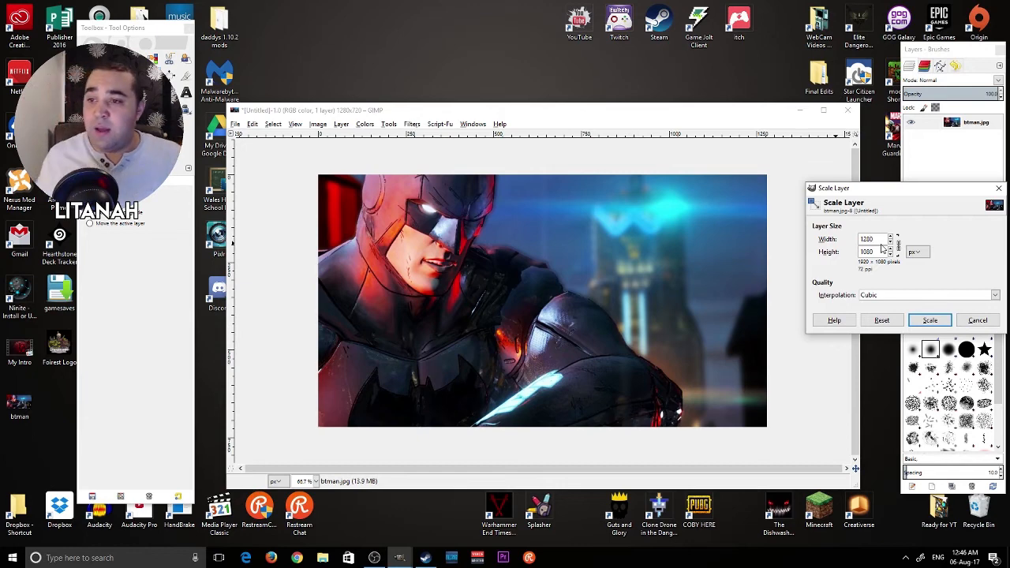
pyautogui.click(867, 251)
pyautogui.click(933, 320)
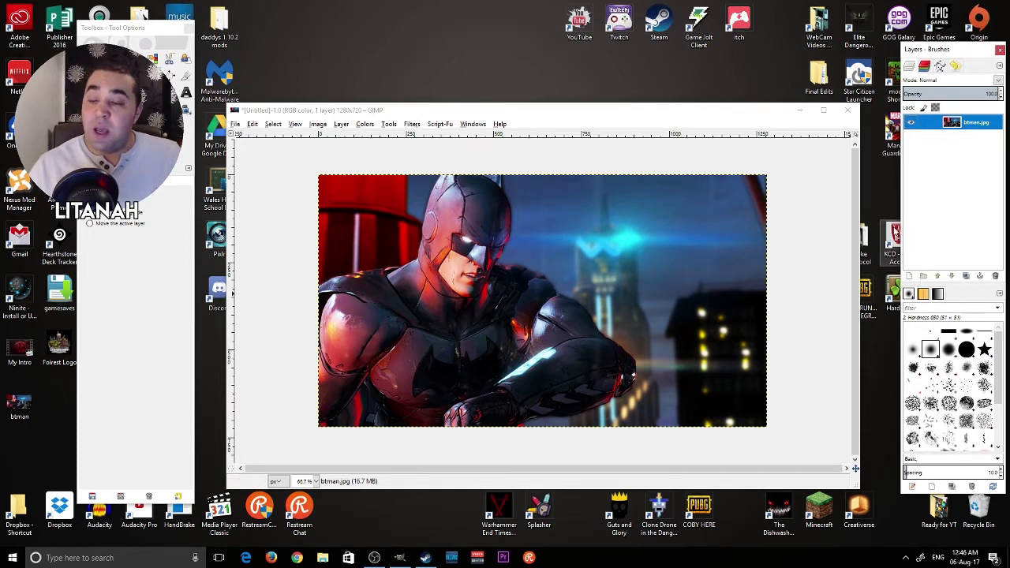
# Step: Add a new 1280 x 720 px layer with Transparency fill above the btman.jpg layer
pyautogui.click(910, 277)
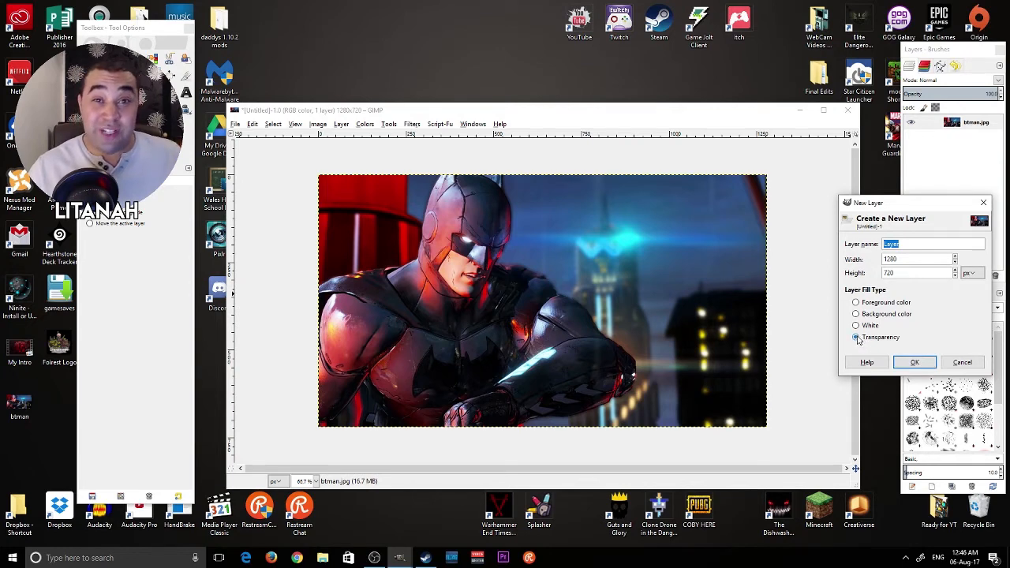
pyautogui.click(915, 363)
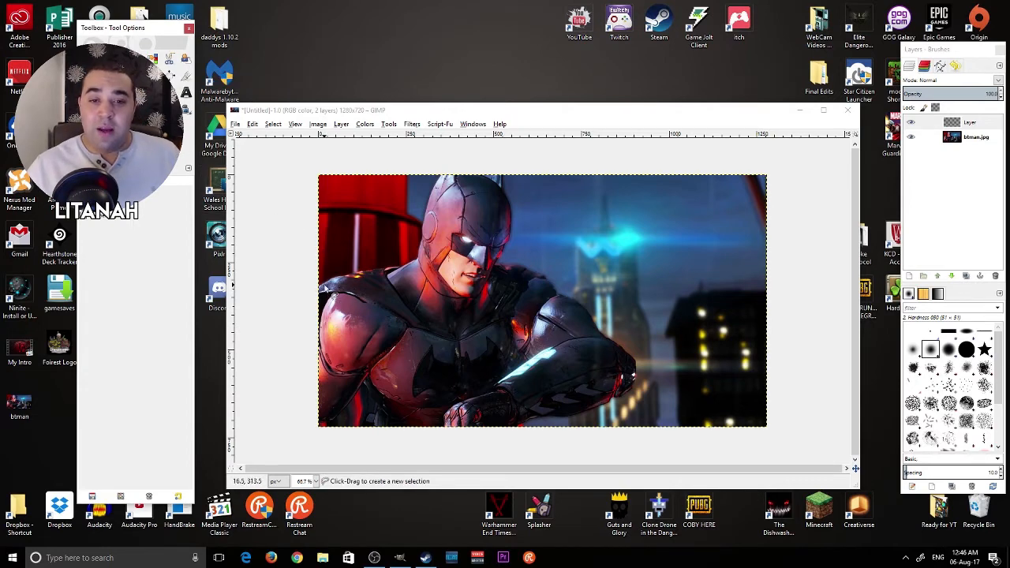
# Step: Start a Free Select outline at the picture's left edge and trace over the near shoulder and neck to the cowl
pyautogui.scroll(4, 324, 292)
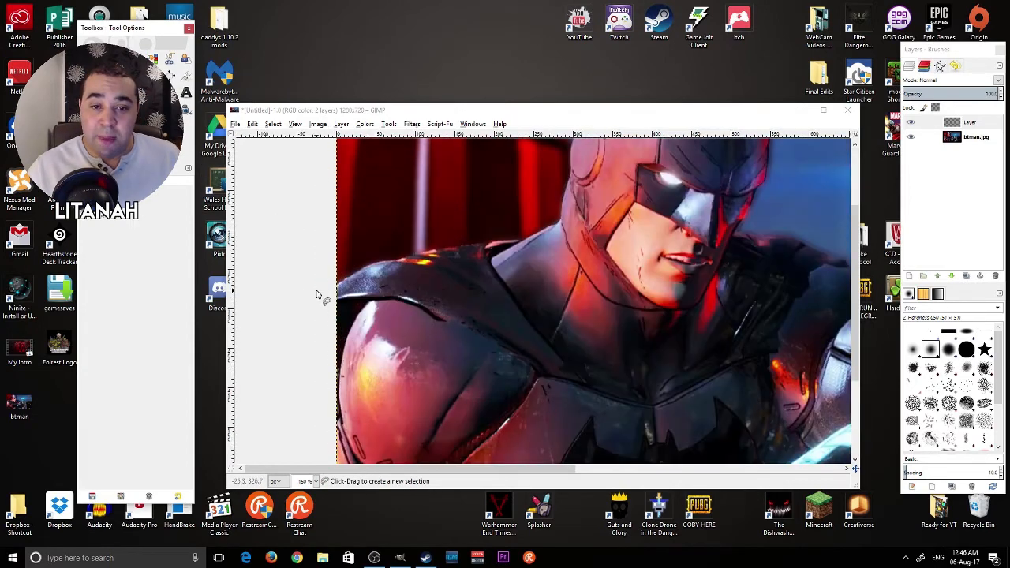
pyautogui.click(344, 282)
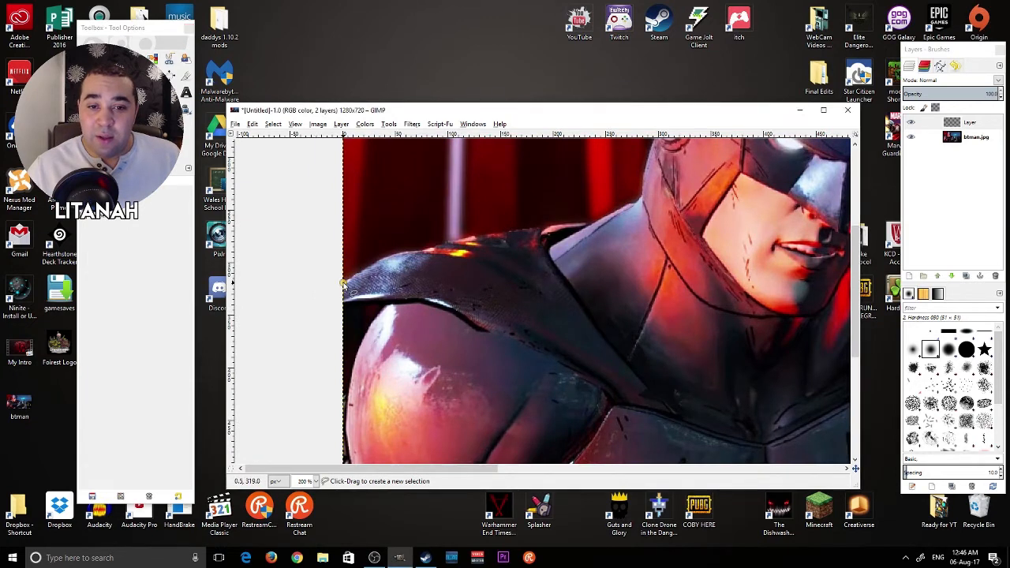
pyautogui.click(389, 255)
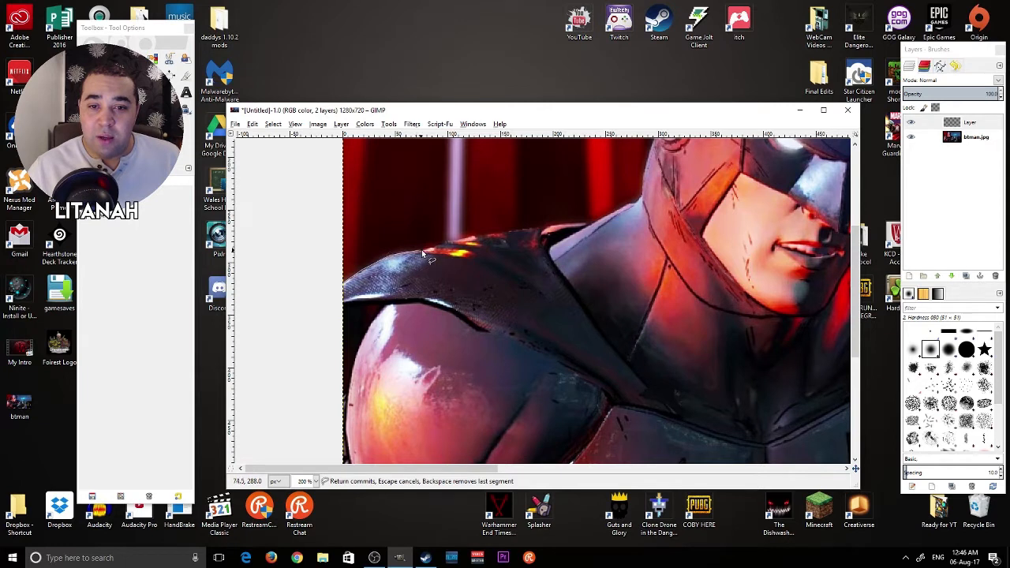
pyautogui.moveTo(422, 250); pyautogui.dragTo(591, 223)
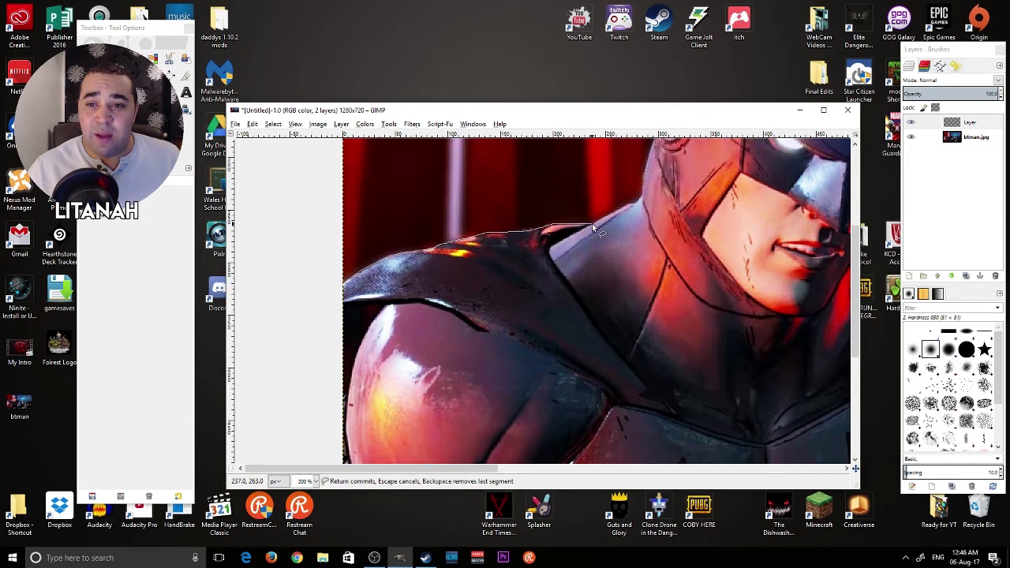
pyautogui.click(642, 183)
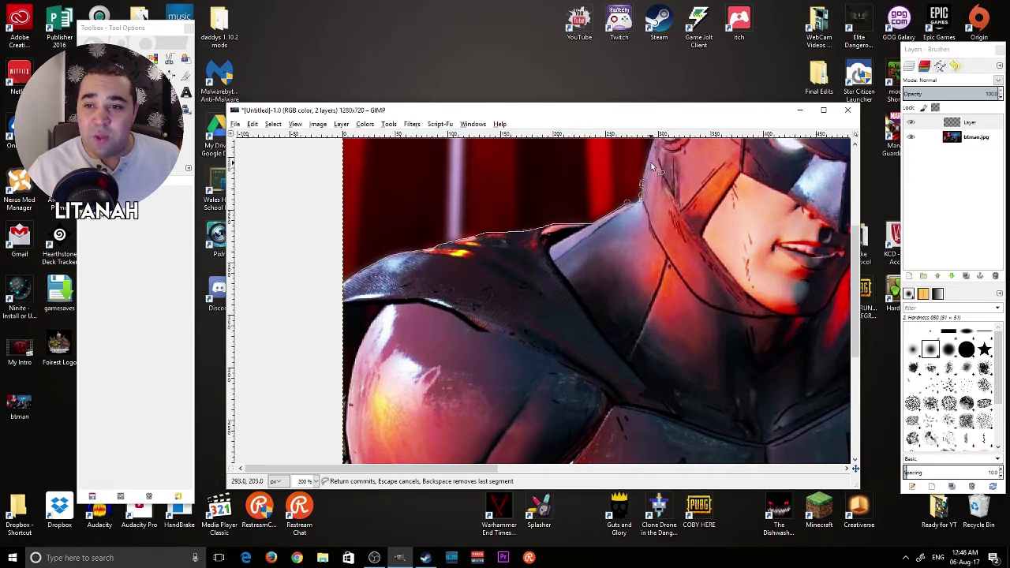
# Step: Continue the selection outline up the back of Batman's cowl, past the ear piece, to just above the picture's top edge
pyautogui.scroll(3, 679, 284)
pyautogui.scroll(3, 679, 283)
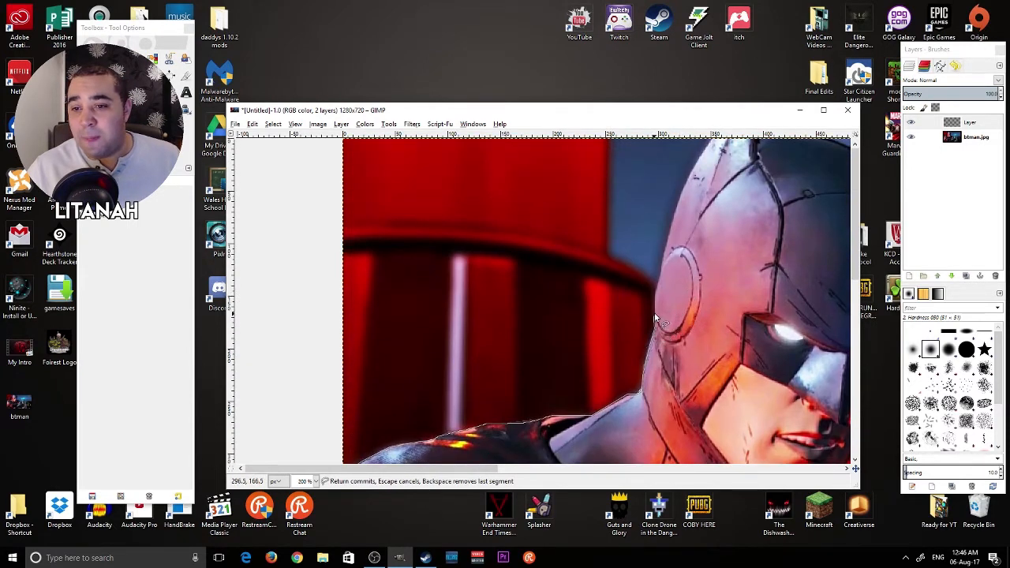
pyautogui.click(664, 257)
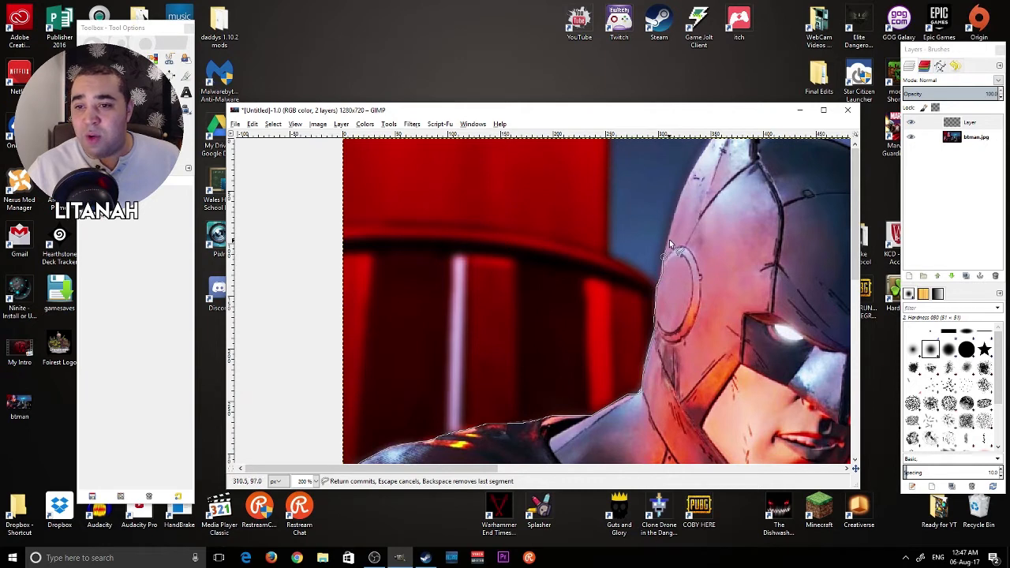
pyautogui.click(685, 180)
pyautogui.click(715, 163)
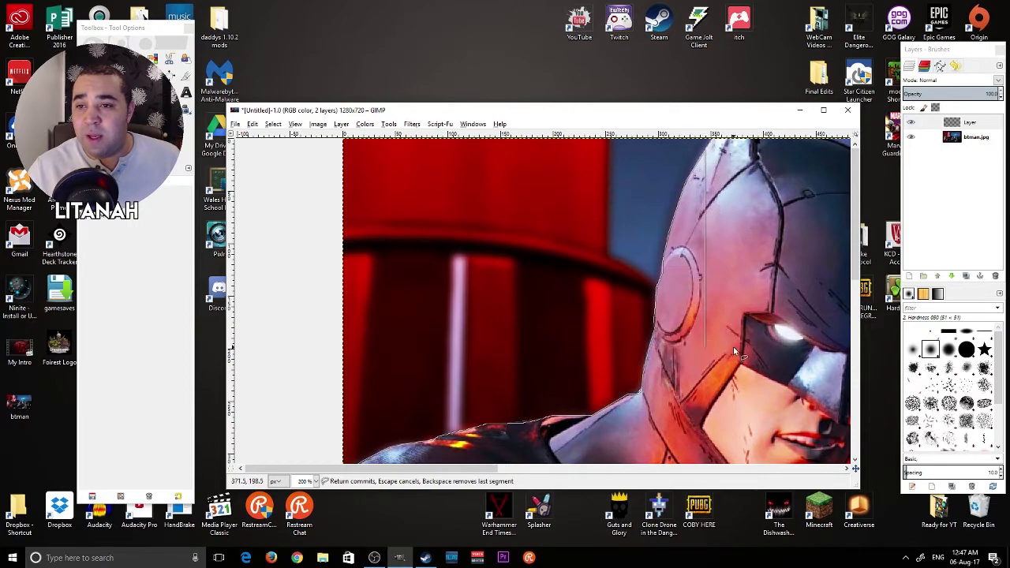
pyautogui.press('-')
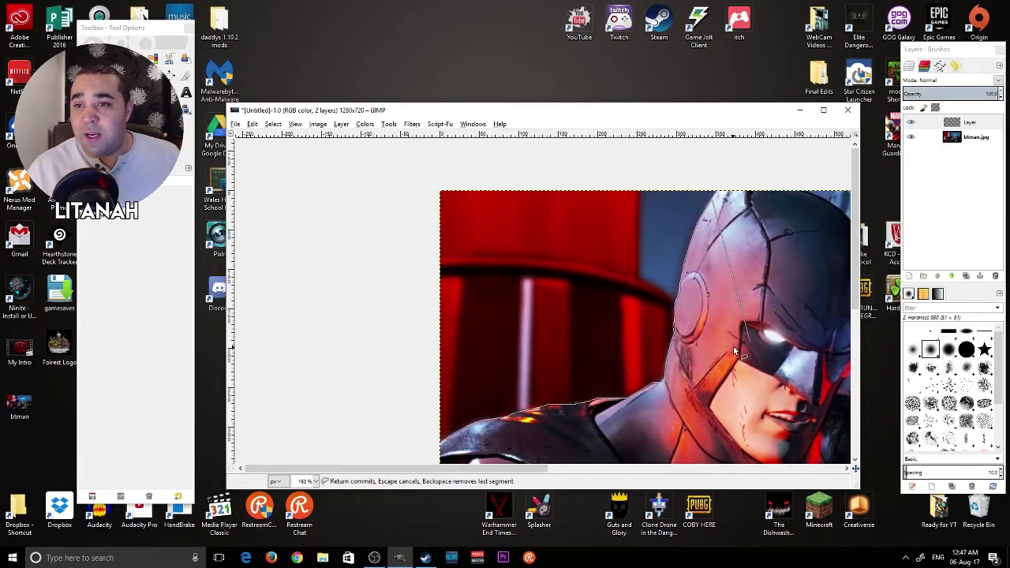
pyautogui.click(721, 188)
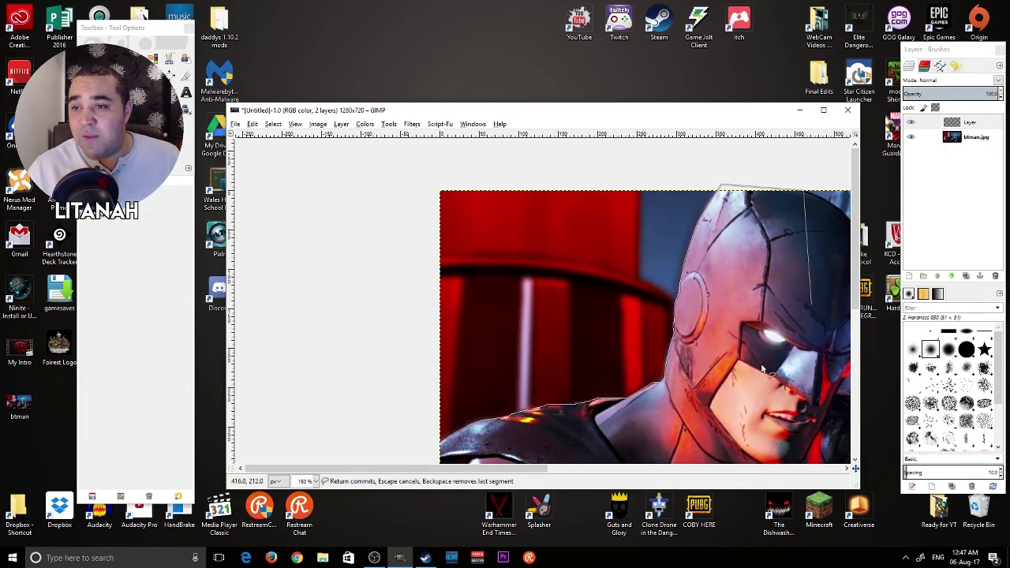
# Step: Carry the outline across the top of the head and down the face side of the cowl to the far shoulder
pyautogui.moveTo(451, 471); pyautogui.dragTo(482, 472)
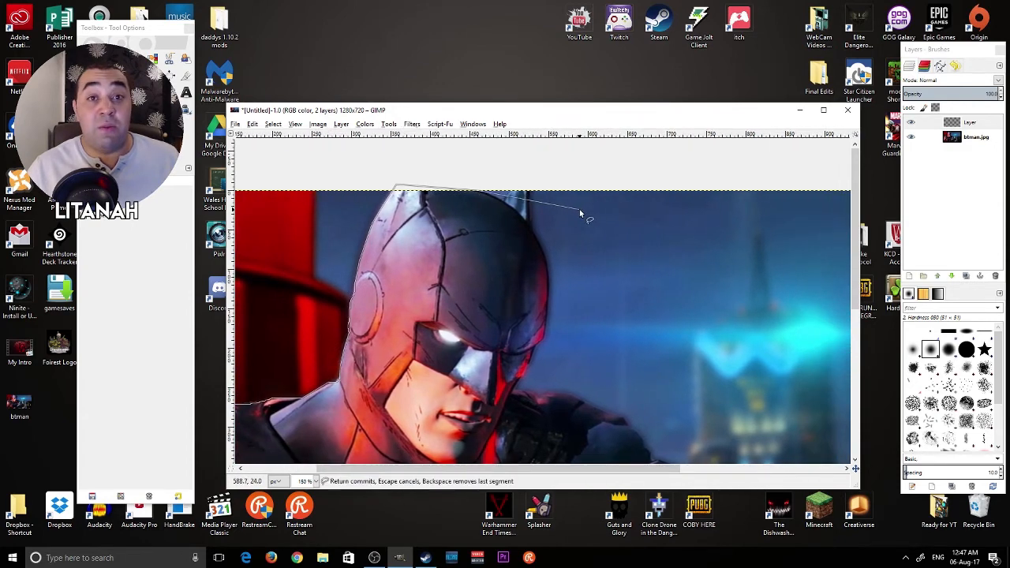
pyautogui.click(512, 209)
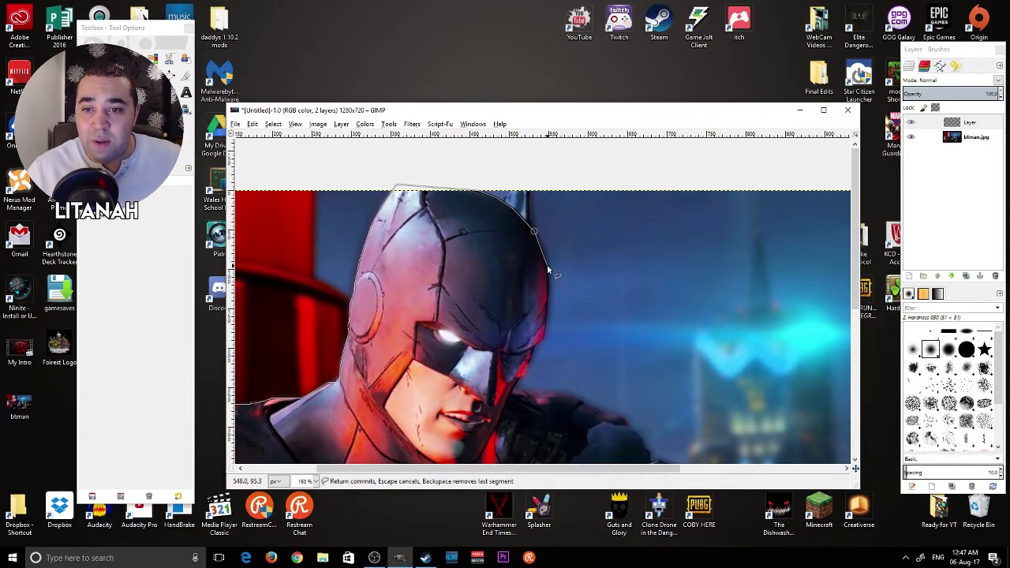
pyautogui.click(547, 267)
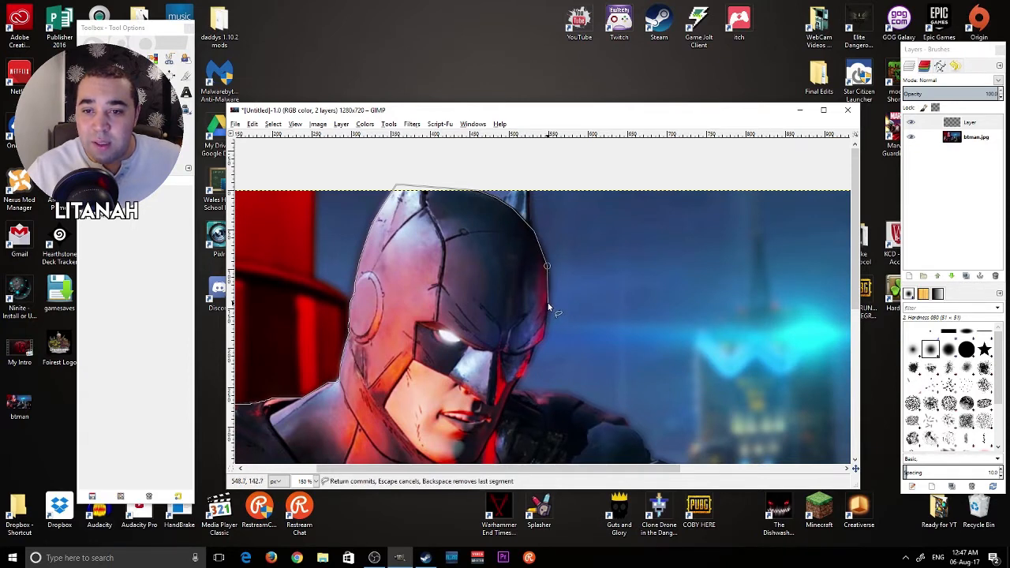
pyautogui.click(544, 336)
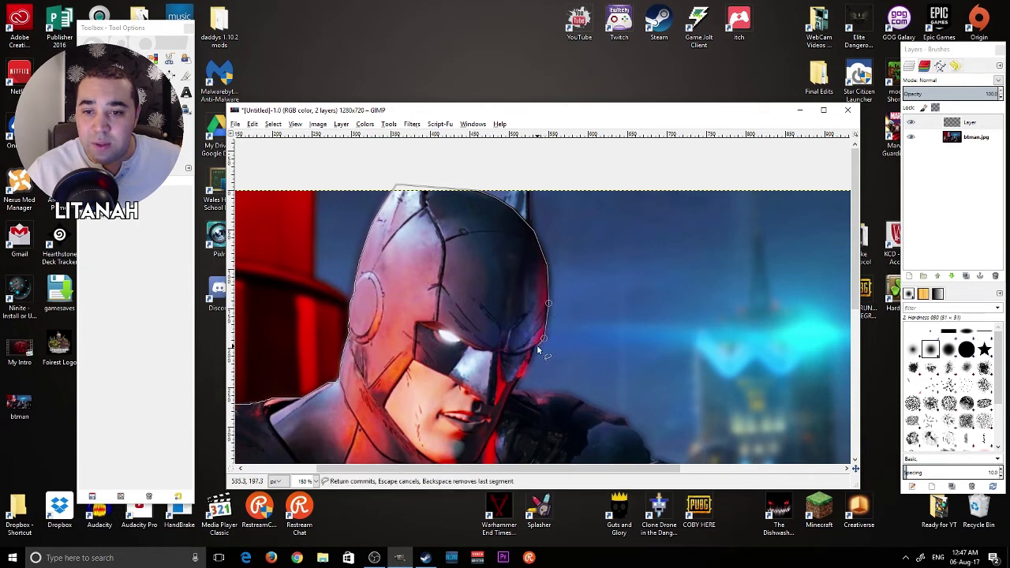
pyautogui.click(534, 346)
pyautogui.click(529, 360)
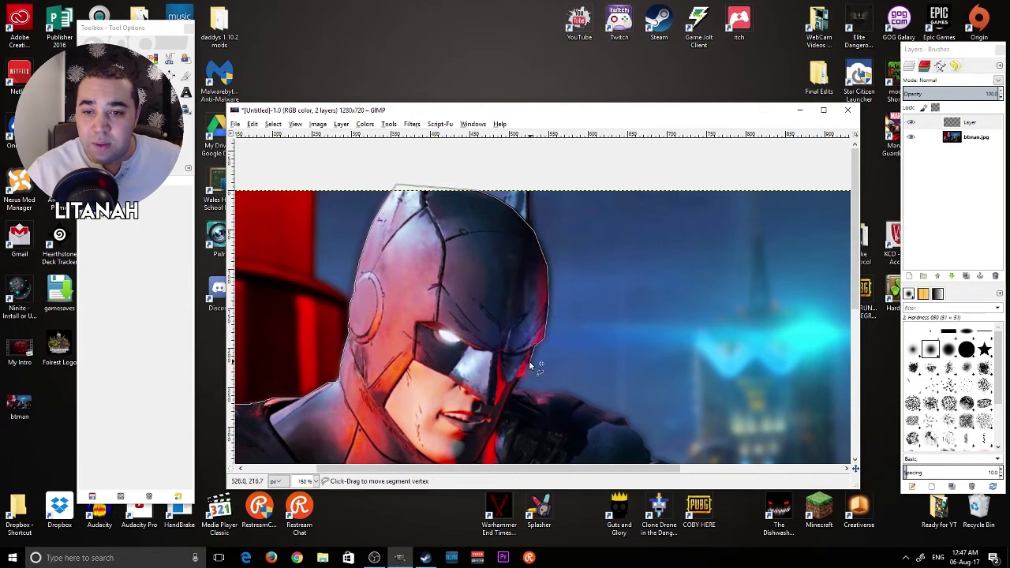
pyautogui.click(519, 380)
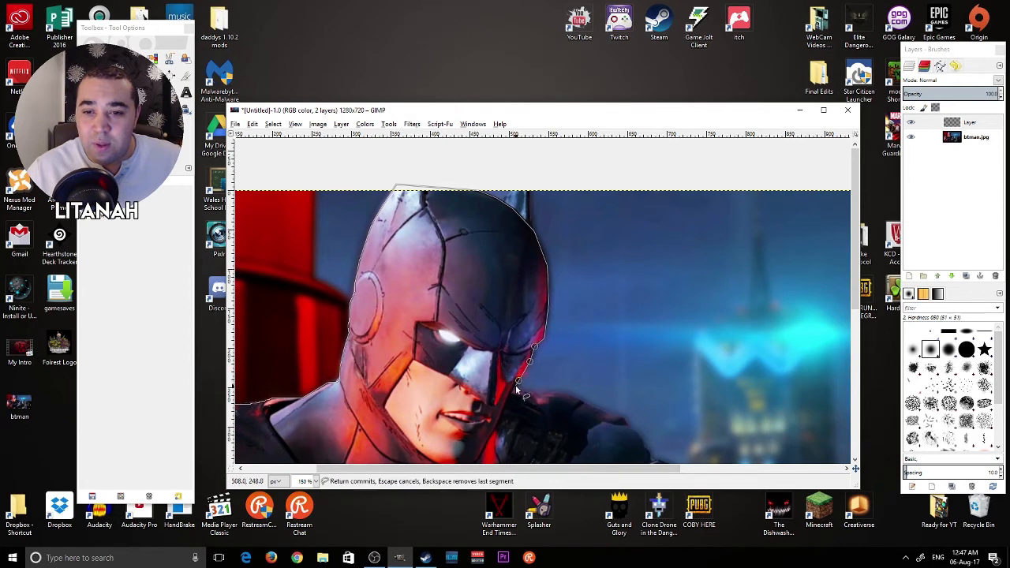
pyautogui.click(514, 386)
# Step: Trace the outline along the caped far shoulder from below the jaw toward the upper arm
pyautogui.click(529, 391)
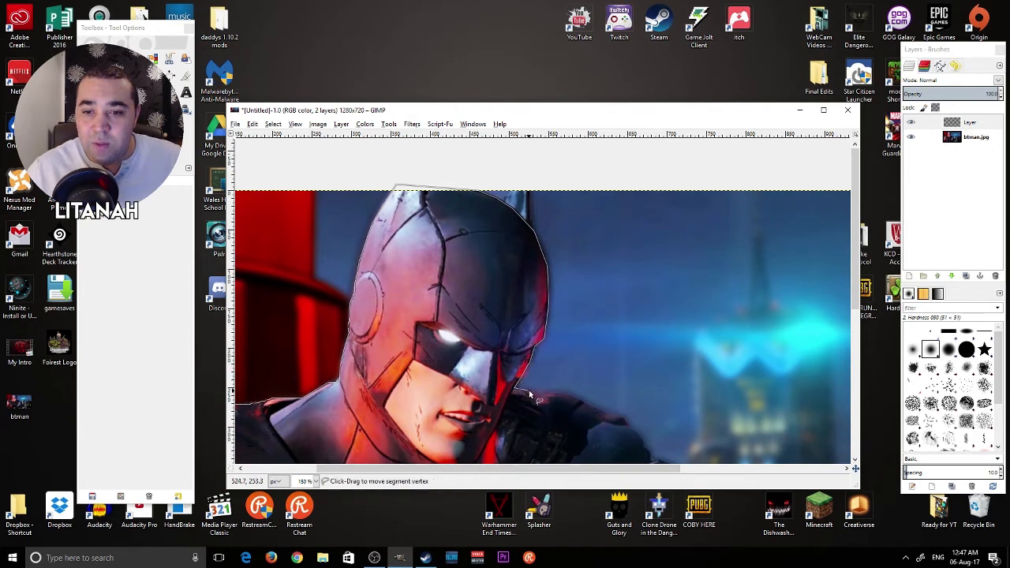
pyautogui.click(538, 395)
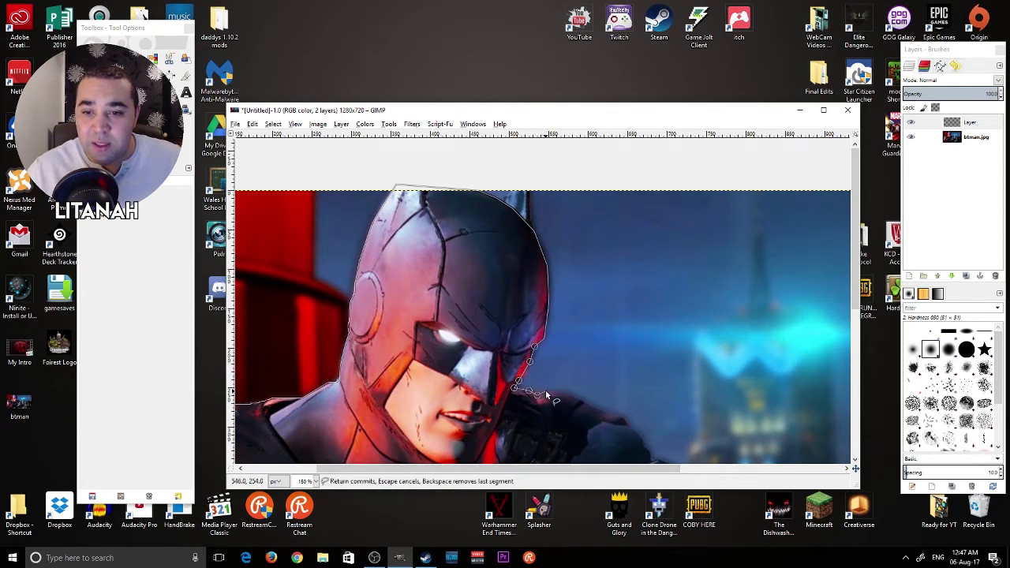
pyautogui.click(565, 392)
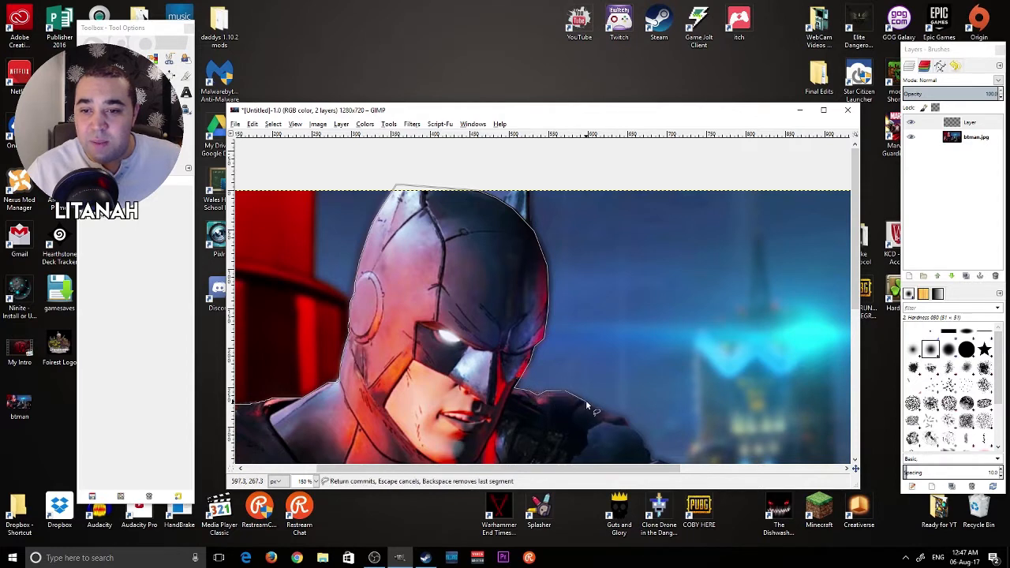
pyautogui.click(585, 400)
pyautogui.click(627, 424)
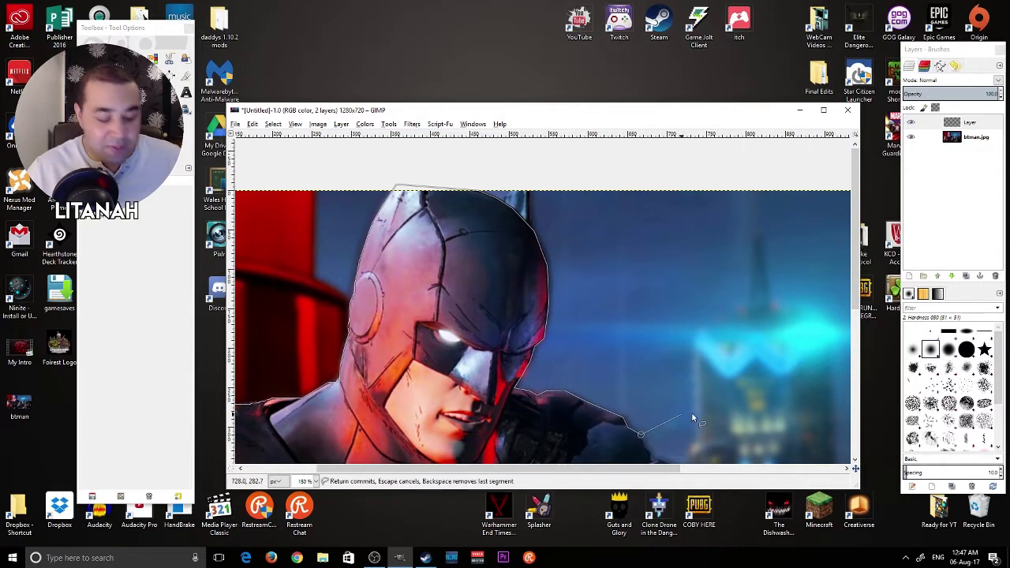
# Step: Remove the stray segment running to the picture's left edge, and trace the outline down the bent arm to the elbow
pyautogui.scroll(-2, 686, 422)
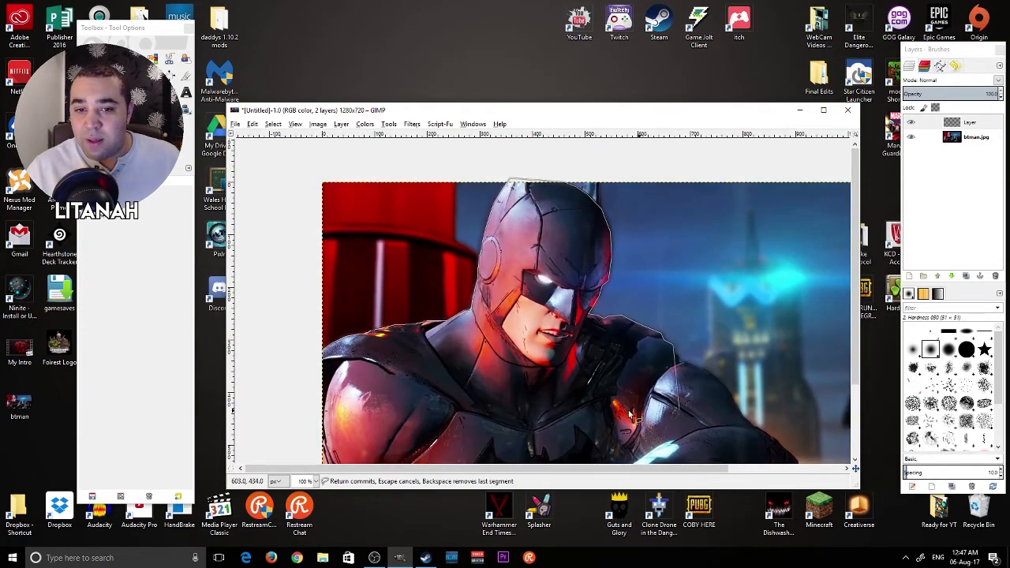
pyautogui.click(327, 352)
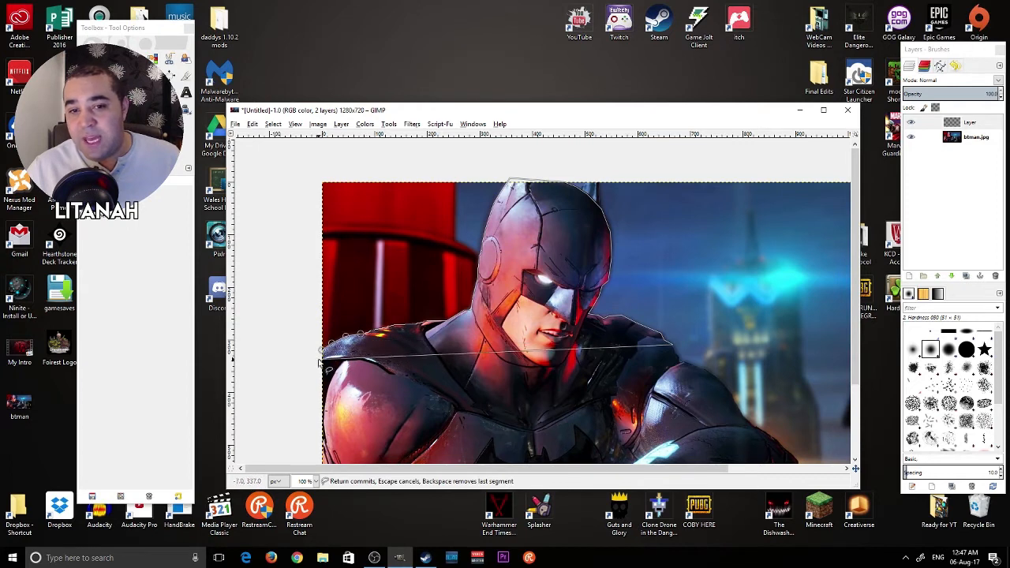
pyautogui.press('BackSpace')
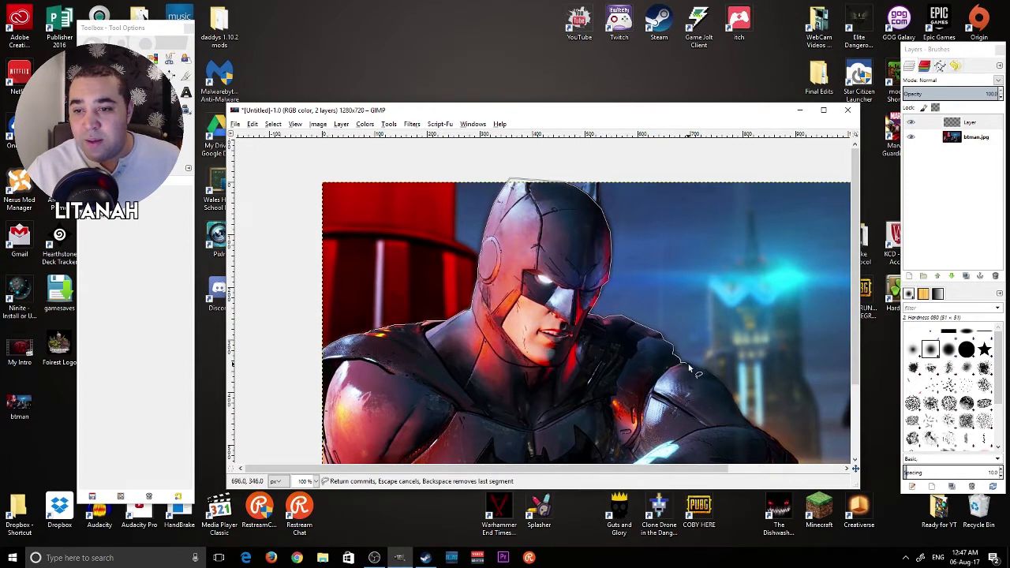
pyautogui.moveTo(698, 367); pyautogui.dragTo(716, 379)
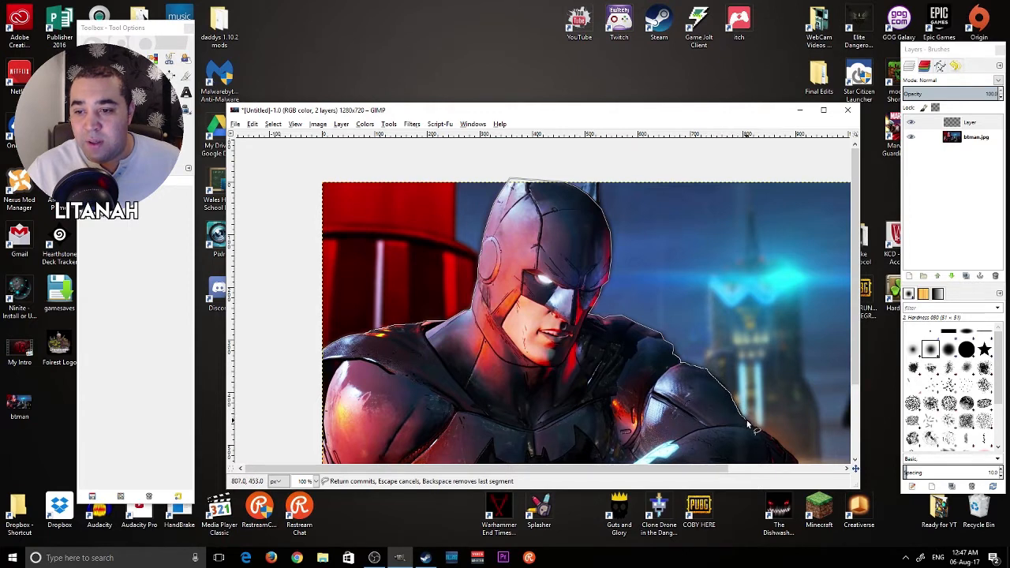
pyautogui.moveTo(762, 433); pyautogui.dragTo(797, 463)
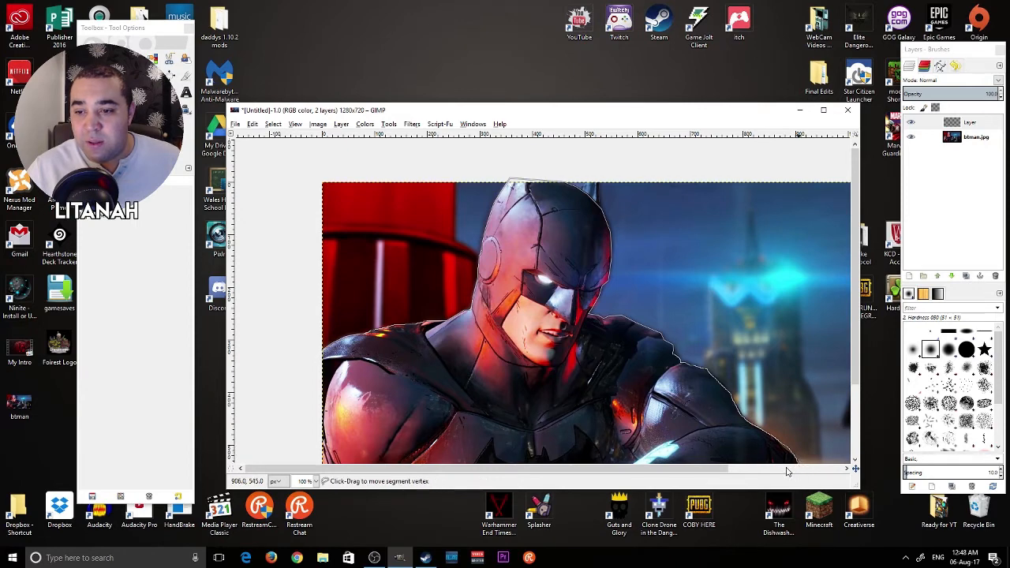
# Step: Outline the elbow, run a straight segment beneath the chest past the left image edge, and close the selection at its starting point
pyautogui.scroll(-2, 797, 454)
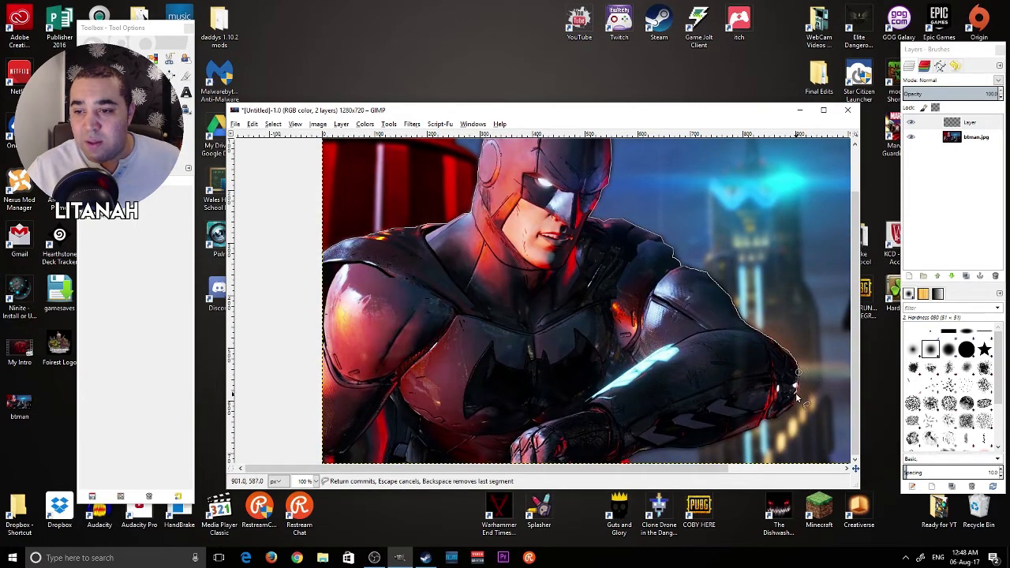
pyautogui.moveTo(795, 393)
pyautogui.mouseDown()
pyautogui.moveTo(783, 416)
pyautogui.moveTo(755, 426)
pyautogui.mouseUp()
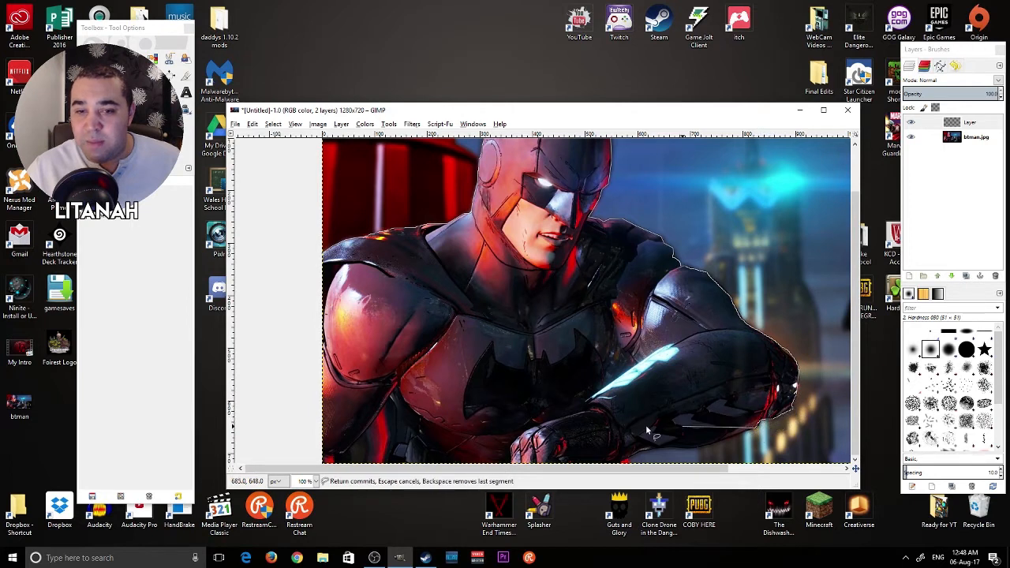
pyautogui.click(318, 394)
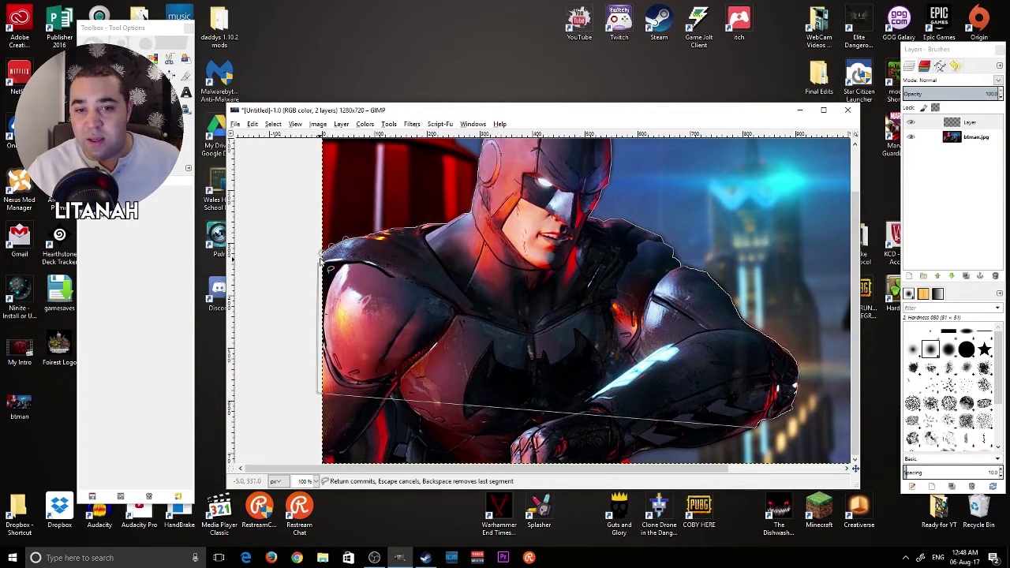
pyautogui.click(323, 257)
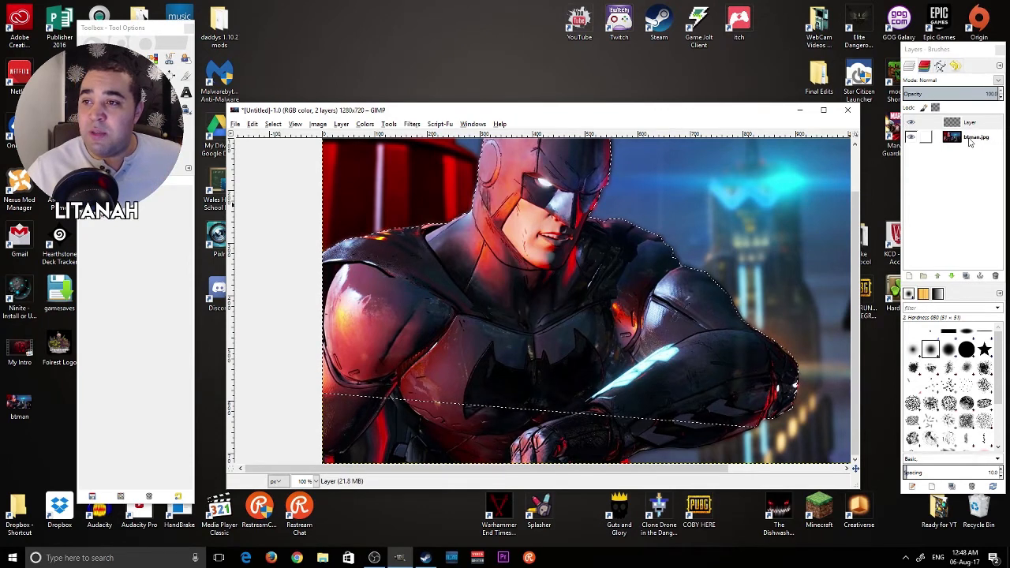
# Step: Add an alpha channel to the btman.jpg layer
pyautogui.click(971, 140)
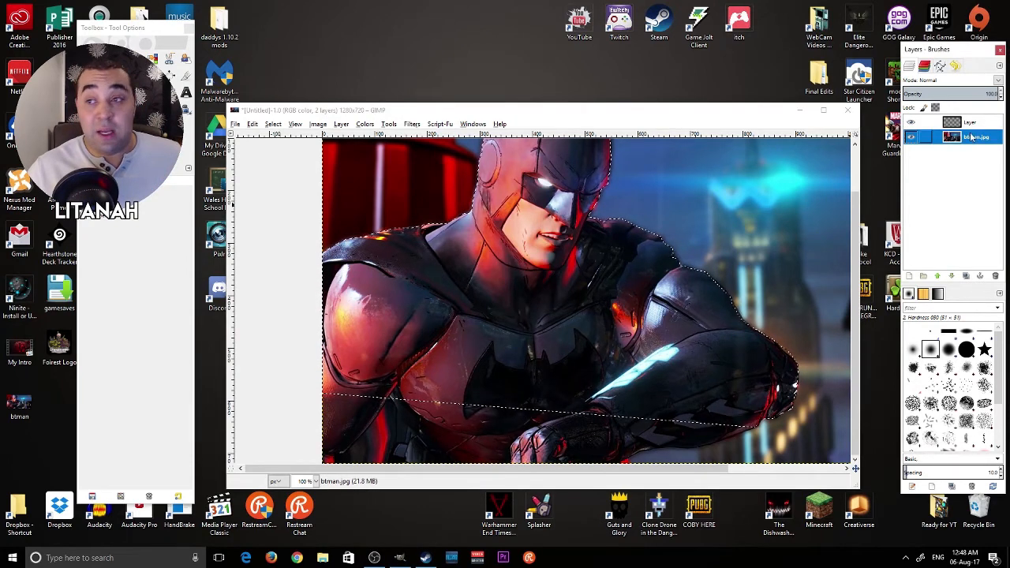
pyautogui.rightClick(971, 138)
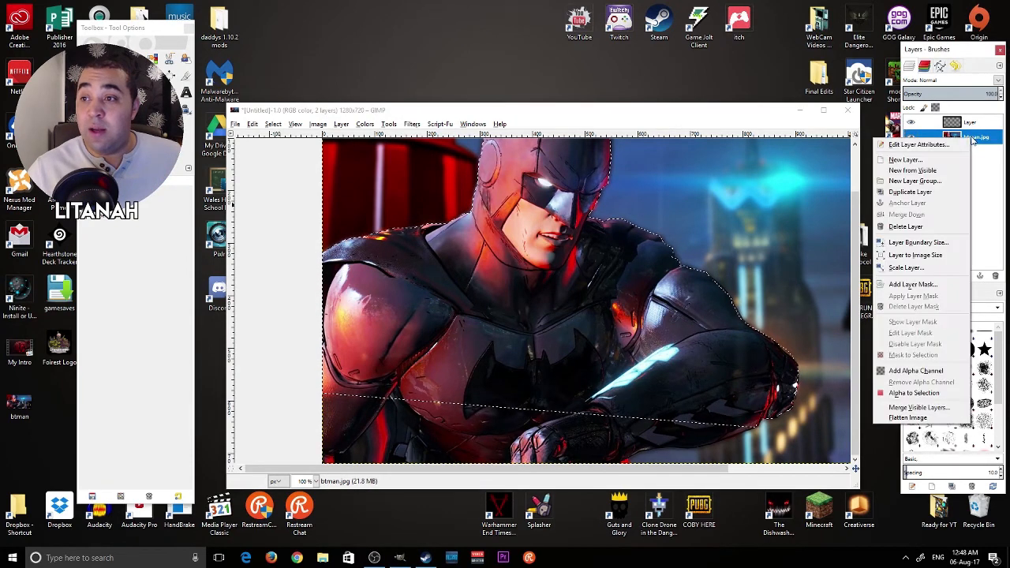
pyautogui.click(911, 371)
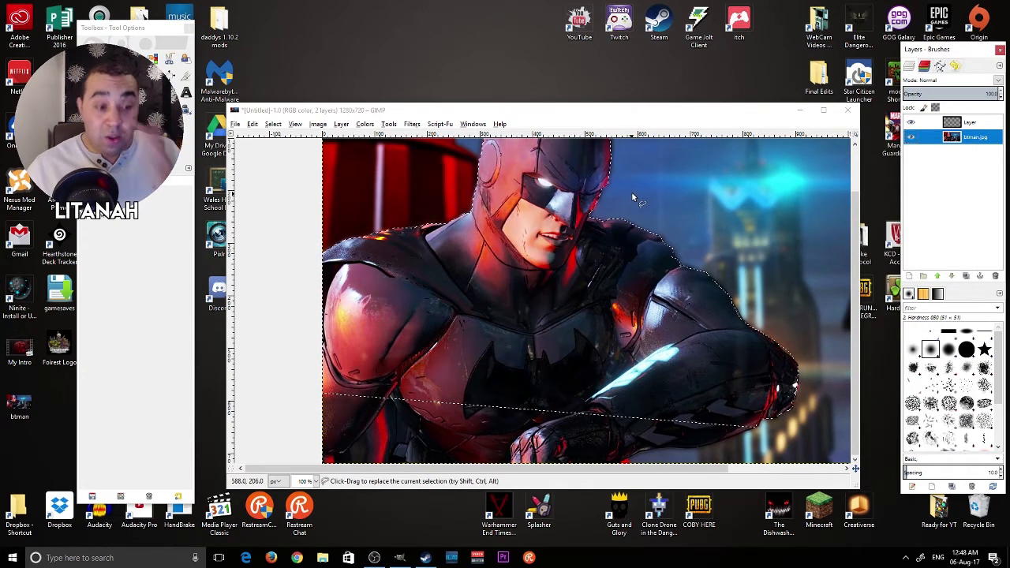
# Step: Cut the selected Batman area out of the btman.jpg layer
pyautogui.scroll(-1, 584, 184)
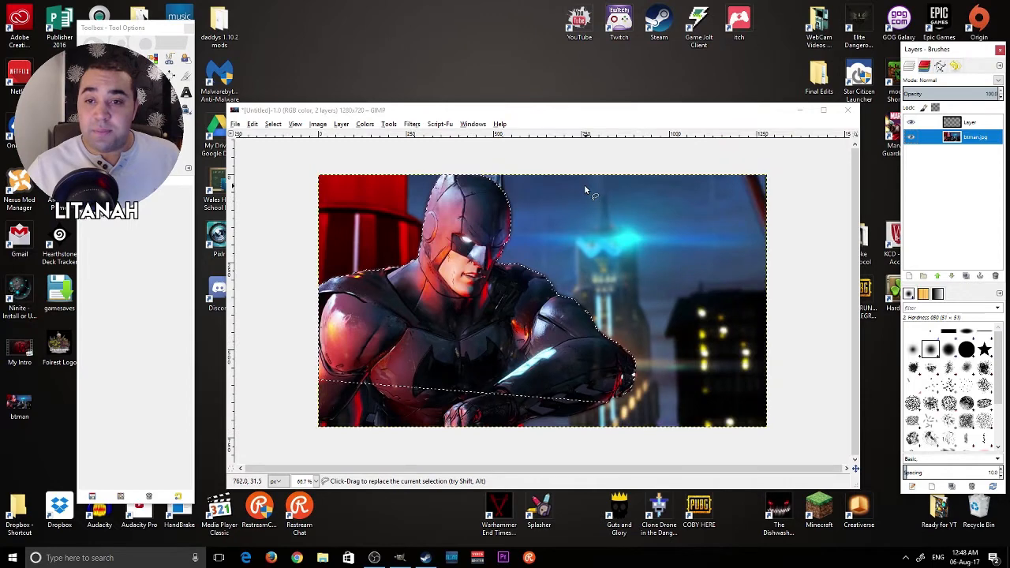
pyautogui.click(252, 124)
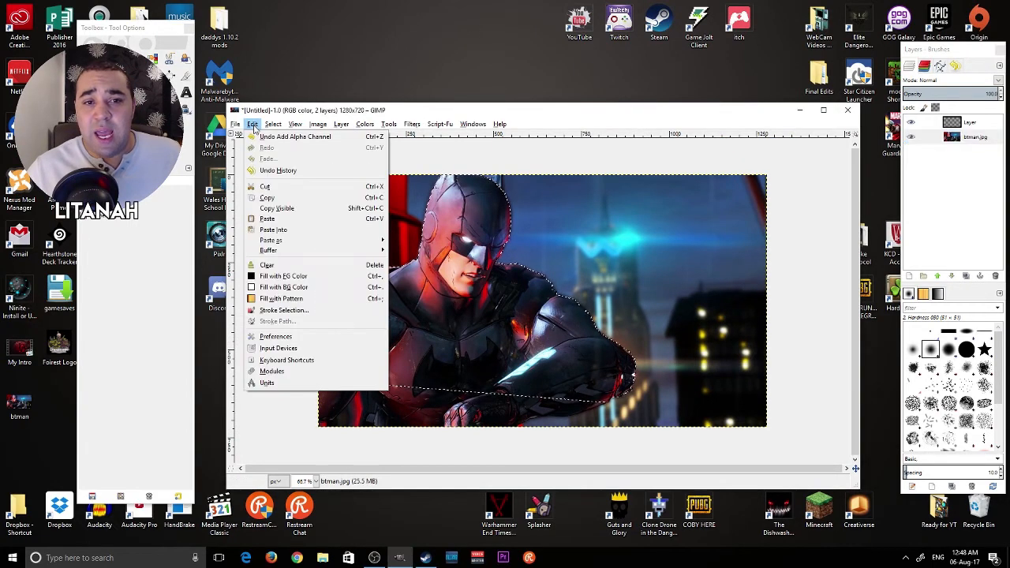
pyautogui.click(268, 186)
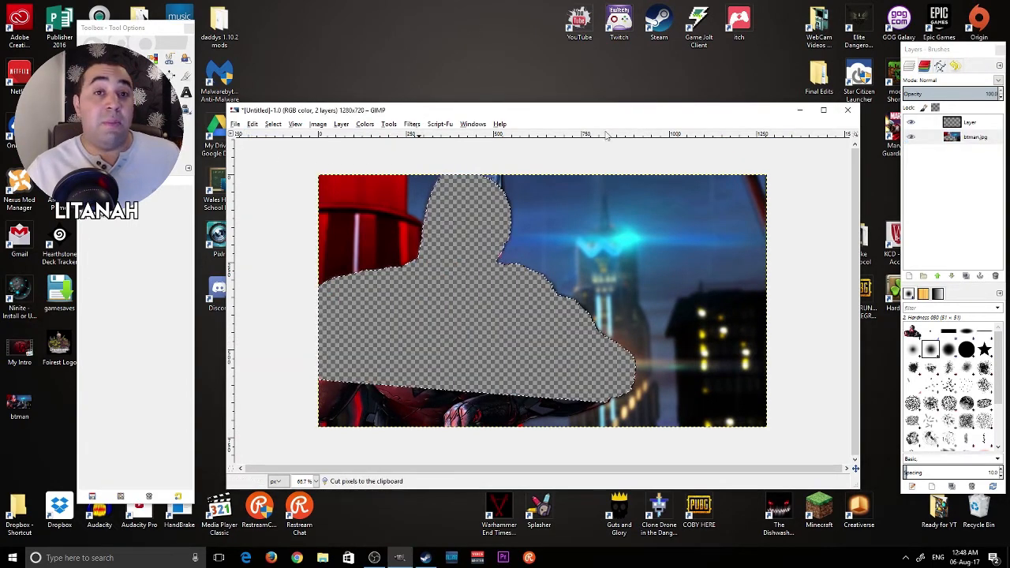
# Step: Paste the cut-out Batman onto the empty transparent layer above btman.jpg and anchor the floating selection there
pyautogui.click(970, 124)
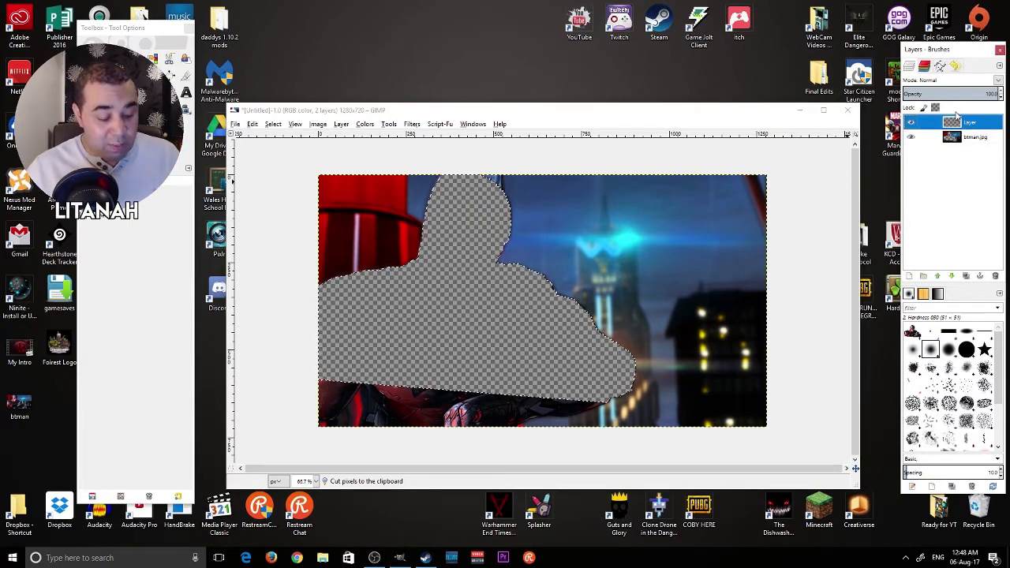
pyautogui.hotkey('ctrl', 'v')
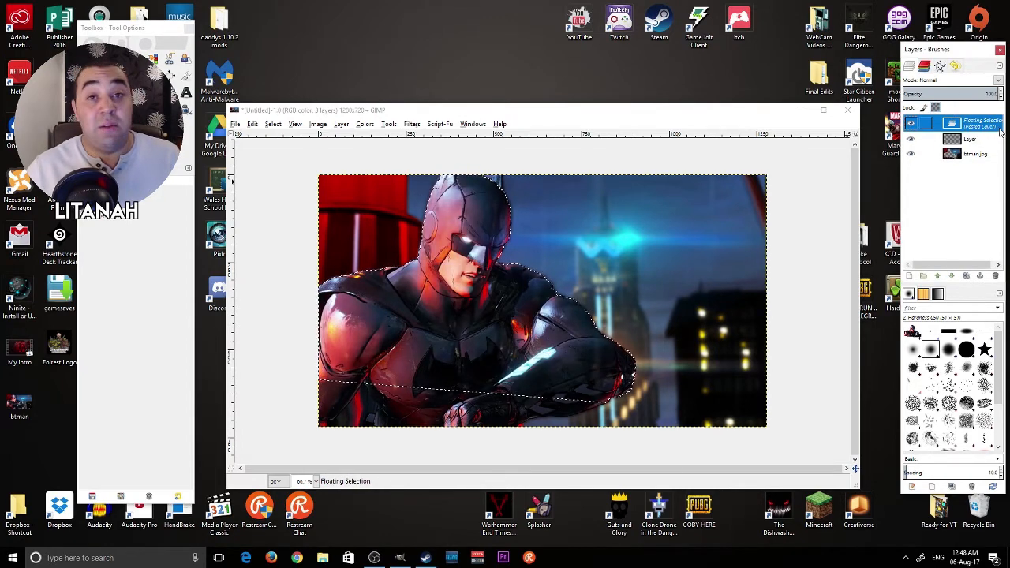
pyautogui.rightClick(980, 126)
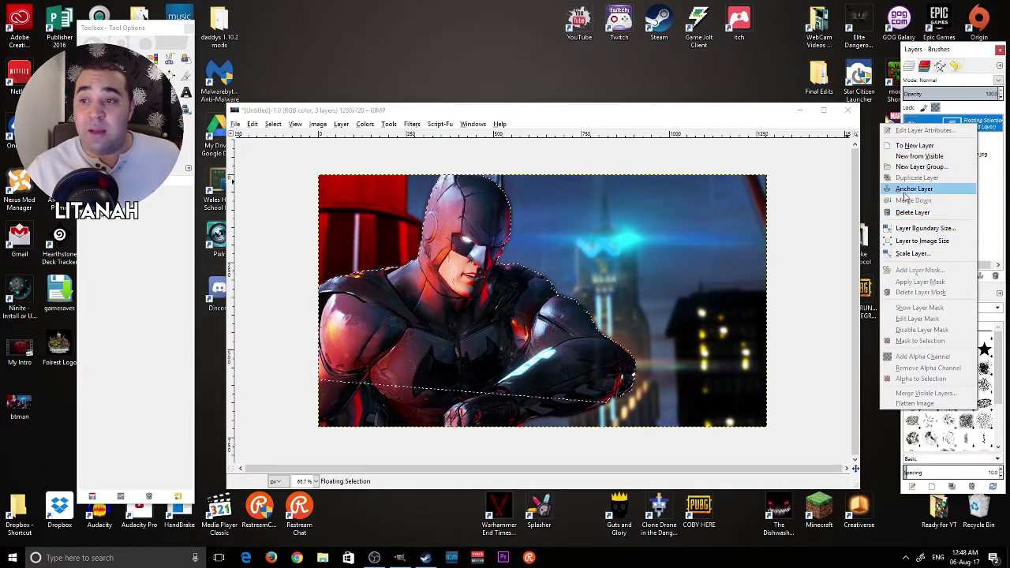
pyautogui.click(976, 131)
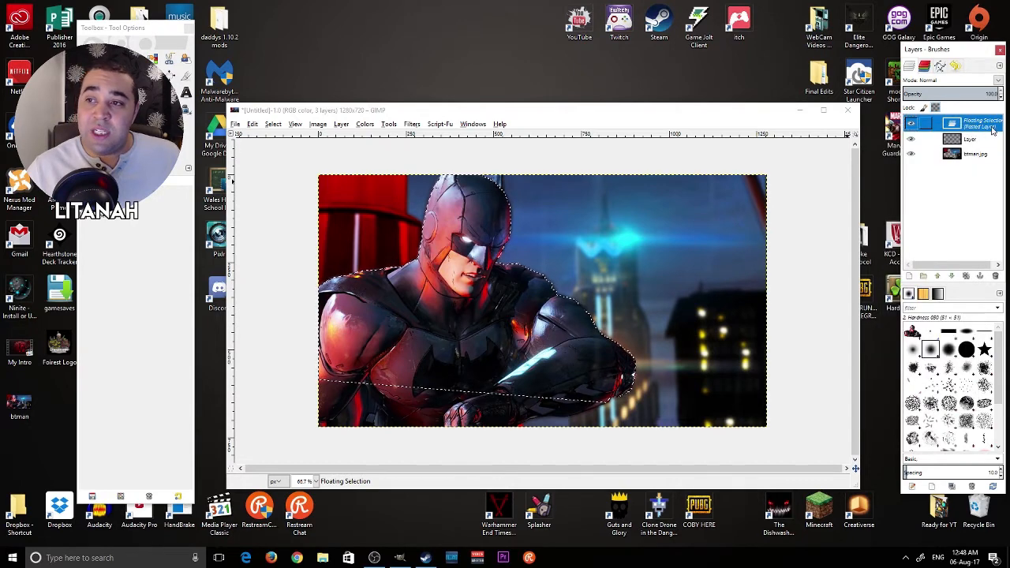
pyautogui.rightClick(991, 130)
pyautogui.click(898, 188)
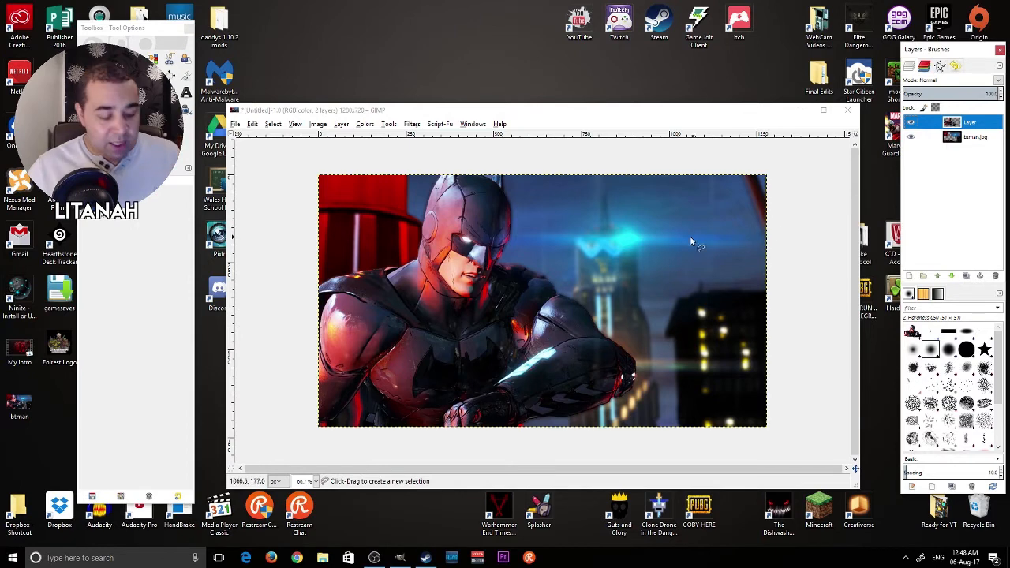
# Step: Sample nearby reds and paint over the cut seam line across the red chest plate with the 20-size 2. Hardness 050 brush
pyautogui.scroll(-1, 422, 312)
pyautogui.scroll(3, 474, 324)
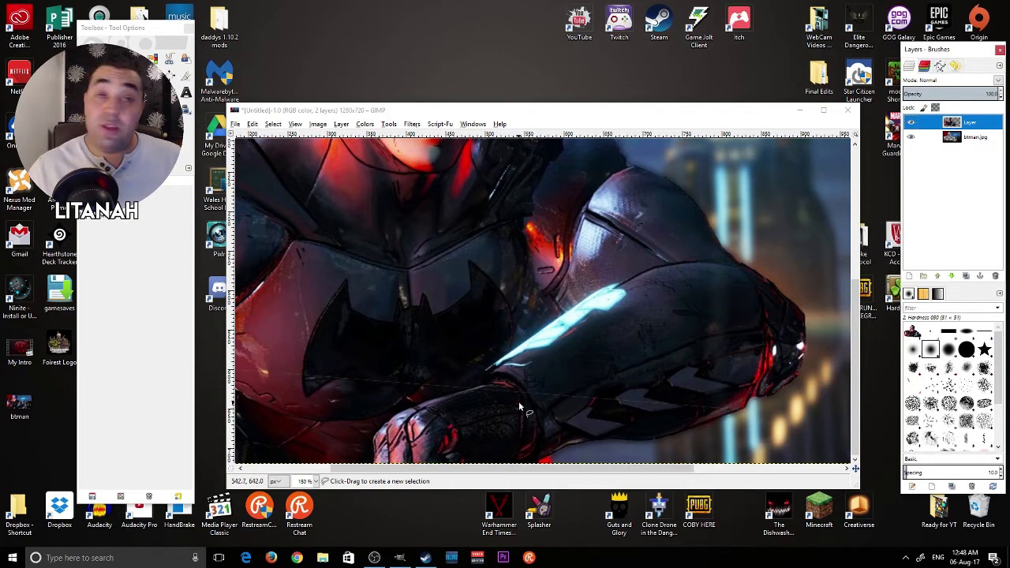
pyautogui.moveTo(551, 464); pyautogui.dragTo(386, 464)
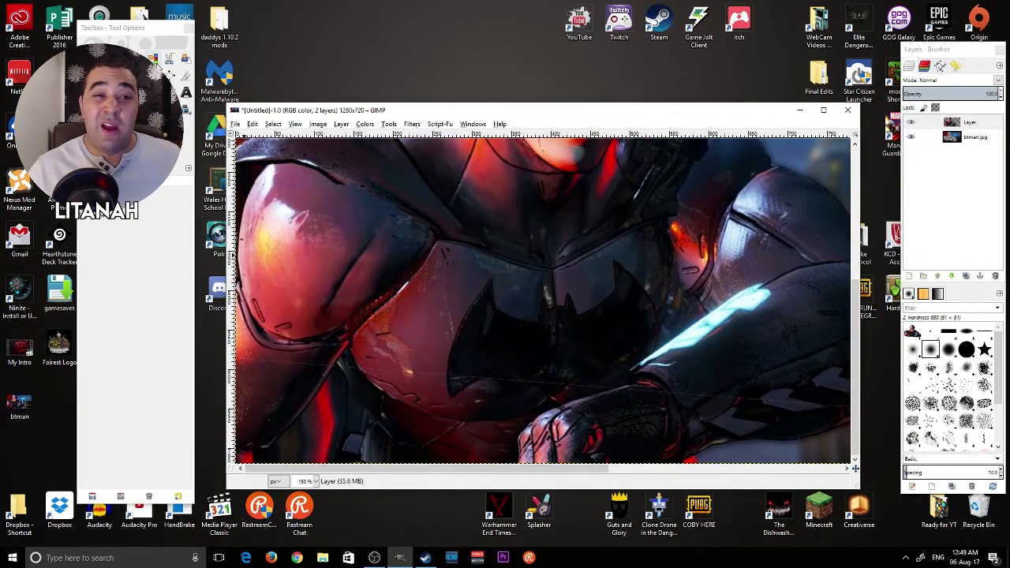
pyautogui.click(103, 76)
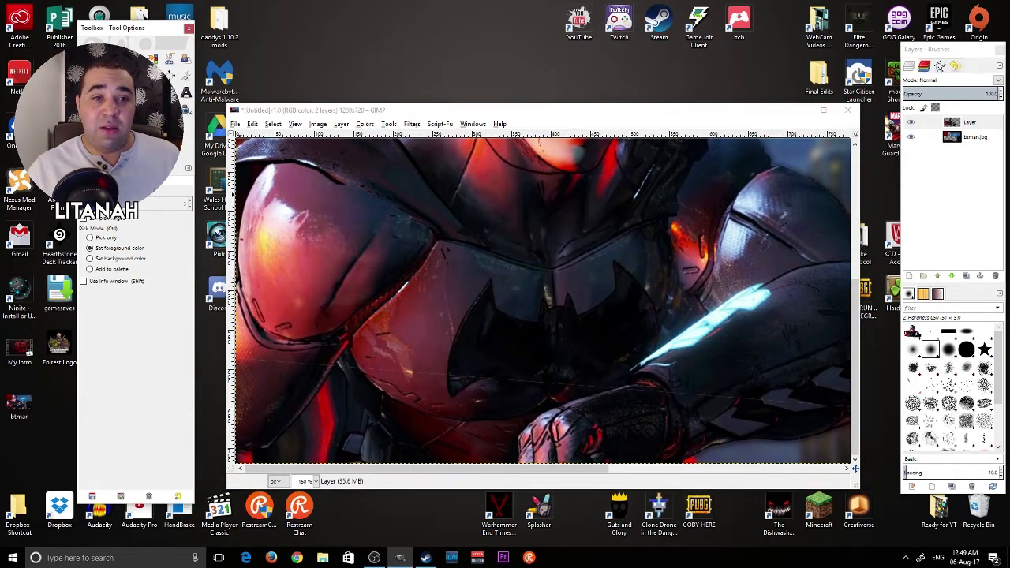
pyautogui.press('p')
pyautogui.click(433, 373)
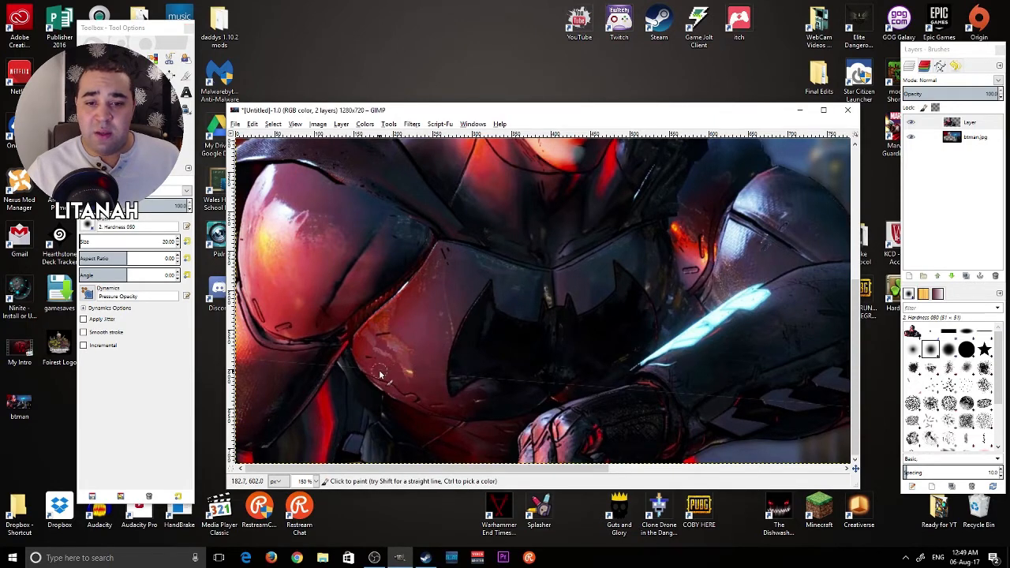
pyautogui.click(103, 75)
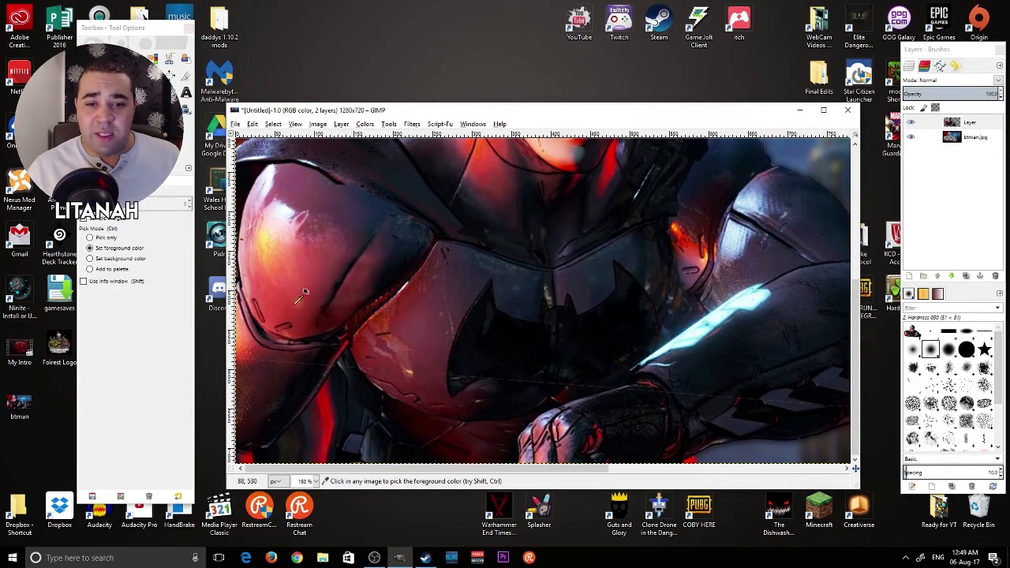
pyautogui.click(136, 109)
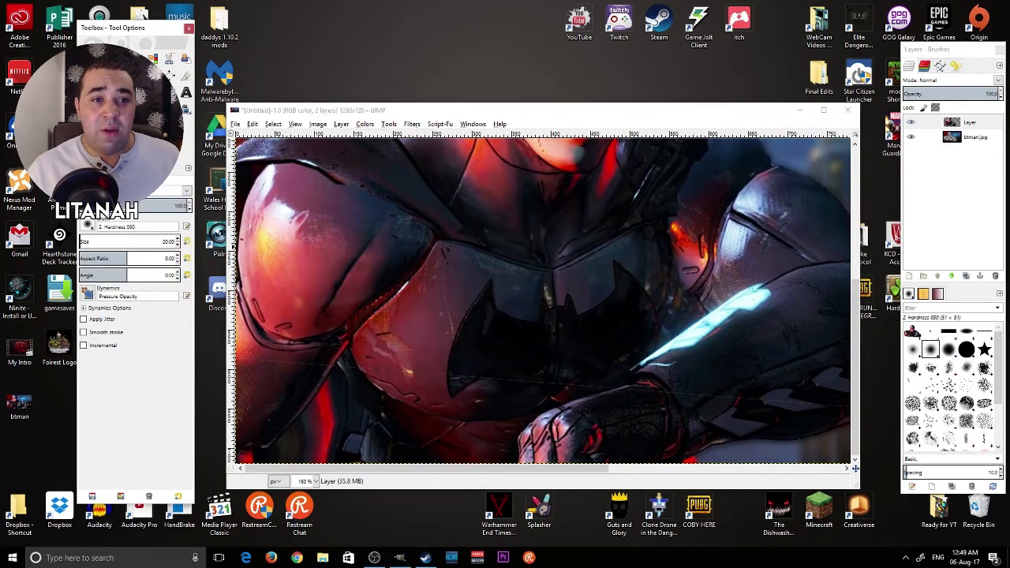
pyautogui.click(377, 370)
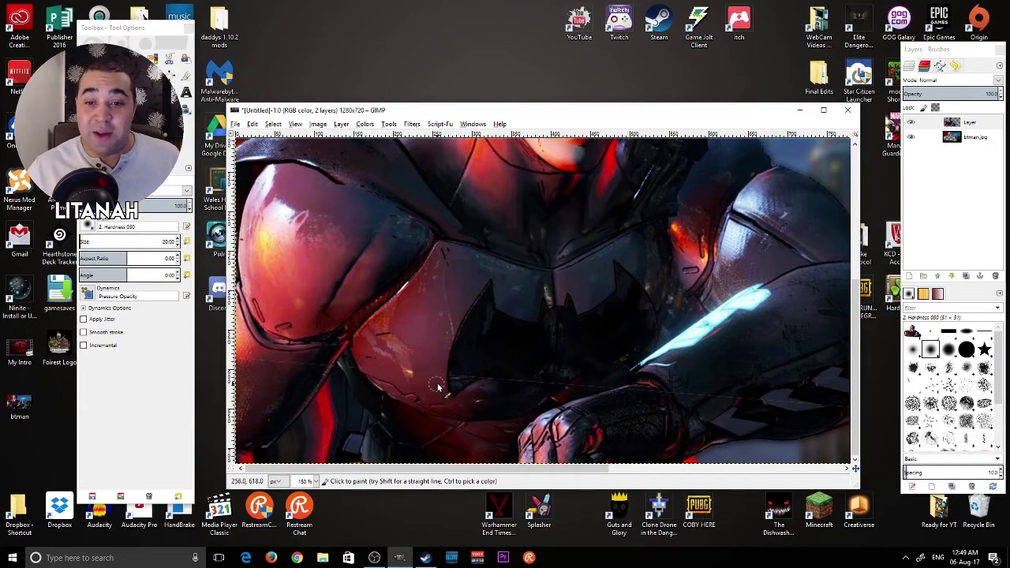
# Step: Sample the dark colour of the bat emblem and paint over the seam line crossing the emblem's lower part
pyautogui.click(103, 75)
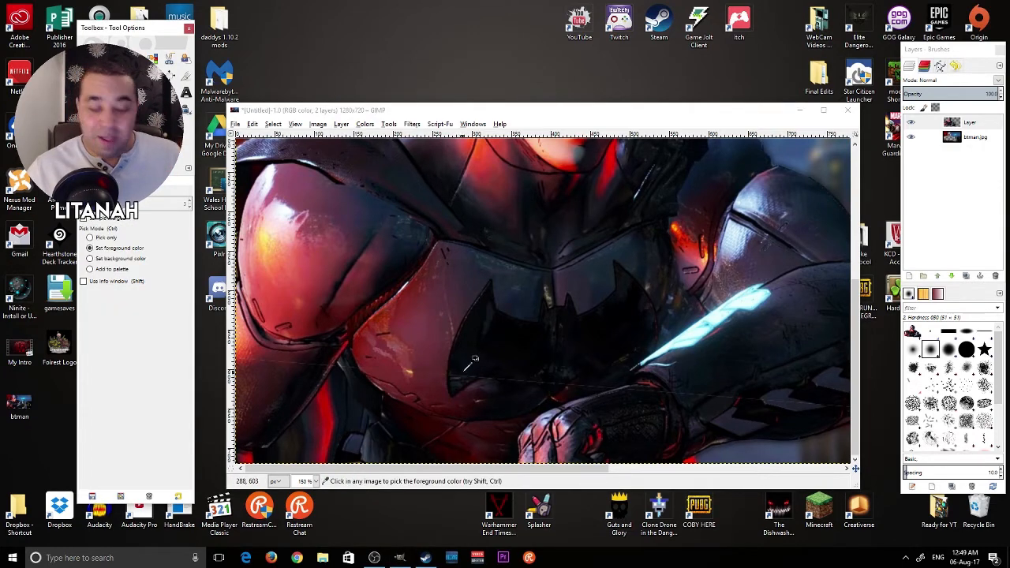
pyautogui.keyDown('ctrl'); pyautogui.scroll(4, 466, 361); pyautogui.keyUp('ctrl')
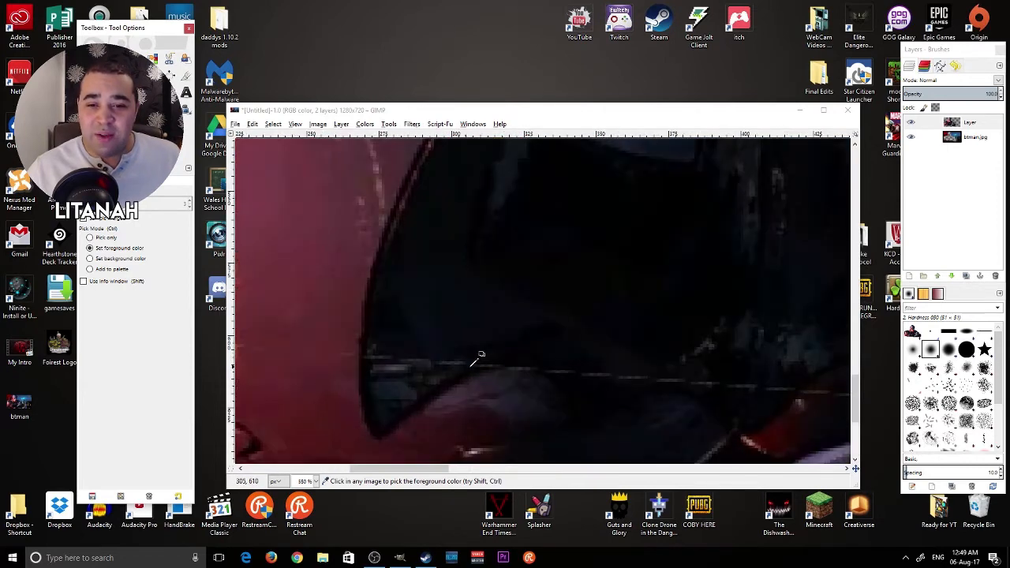
pyautogui.press('p')
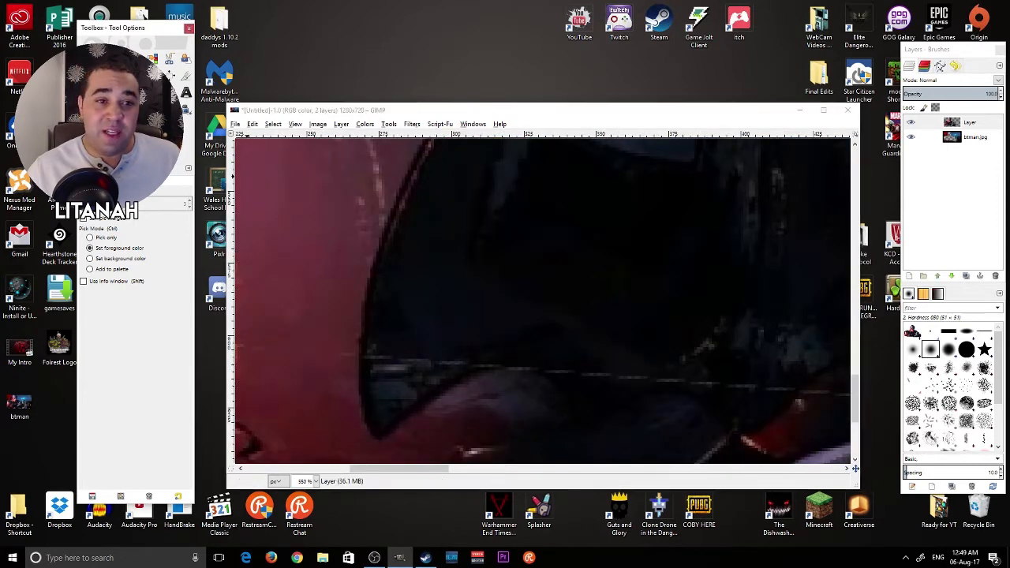
pyautogui.click(518, 367)
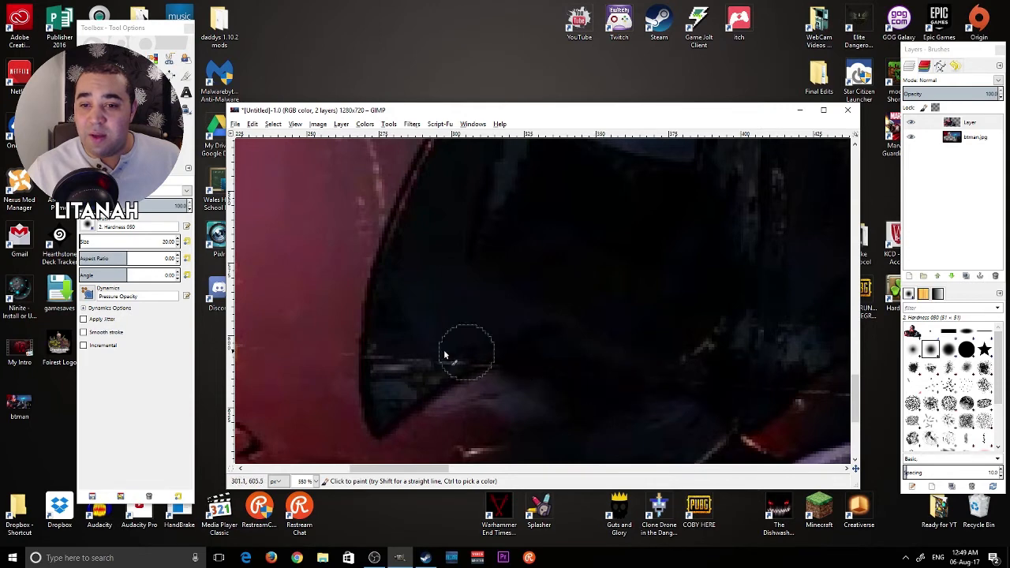
pyautogui.keyDown('ctrl'); pyautogui.scroll(-1, 584, 369); pyautogui.keyUp('ctrl')
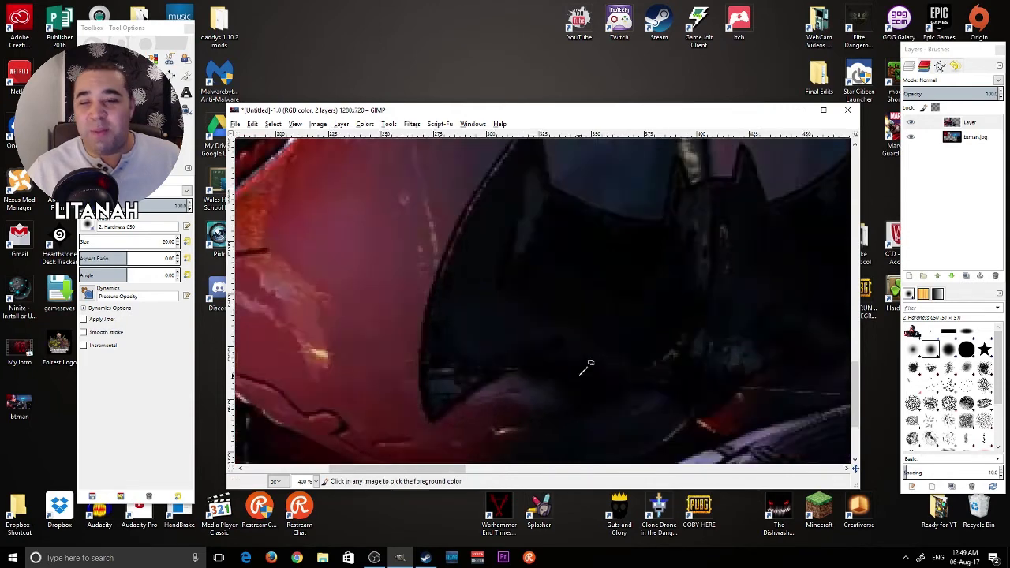
pyautogui.keyDown('ctrl'); pyautogui.scroll(-6, 584, 370); pyautogui.keyUp('ctrl')
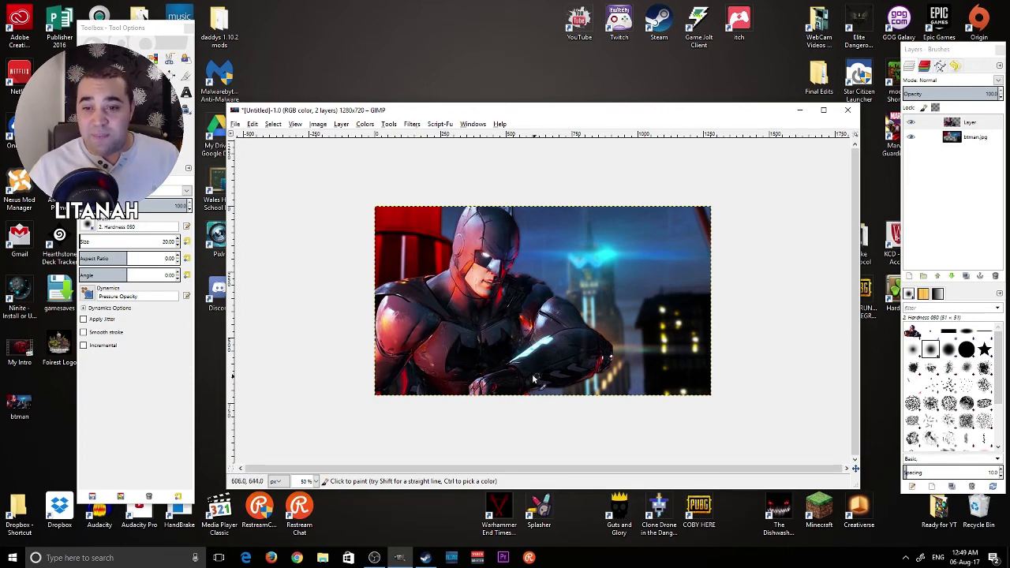
# Step: Sample the forearm's dark colours and paint over the seam line where it crosses the forearm armour
pyautogui.keyDown('ctrl'); pyautogui.scroll(5, 528, 380); pyautogui.keyUp('ctrl')
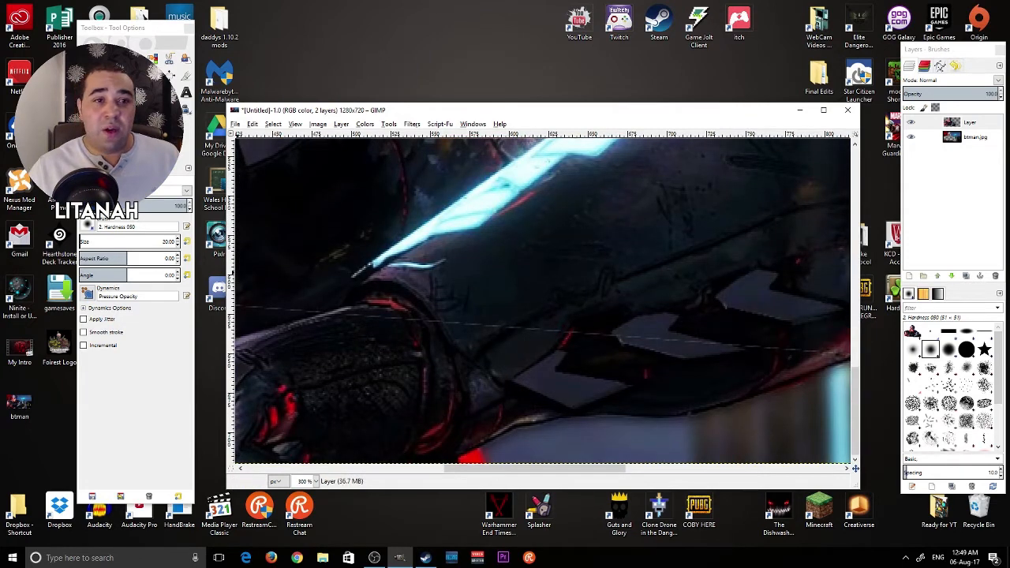
pyautogui.click(103, 76)
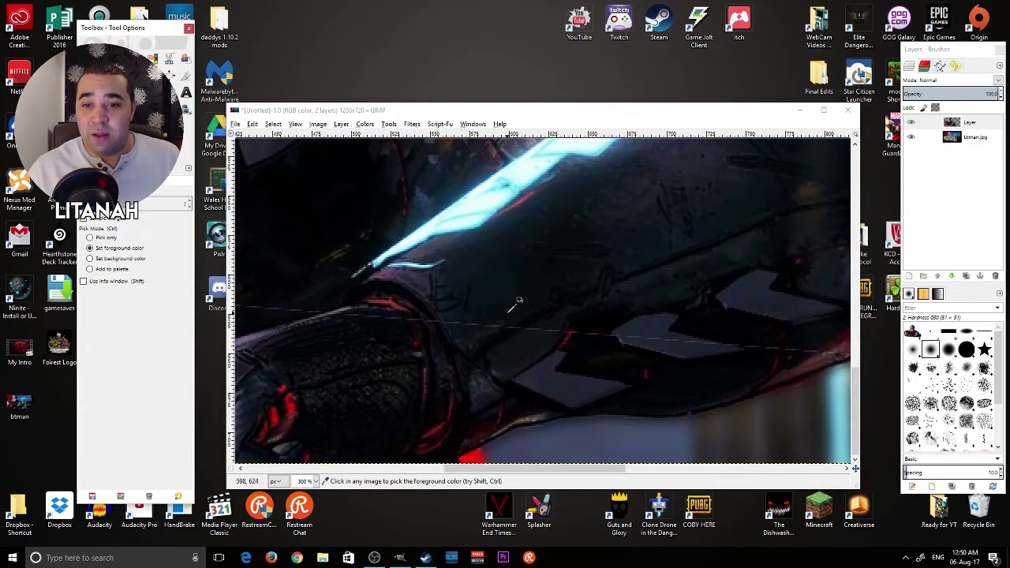
pyautogui.press('p')
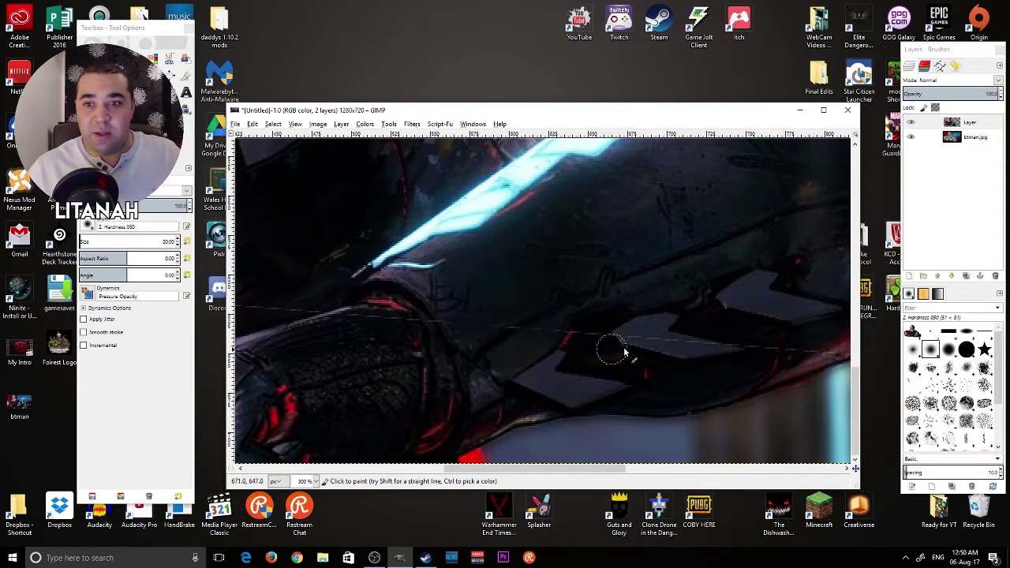
pyautogui.press('o')
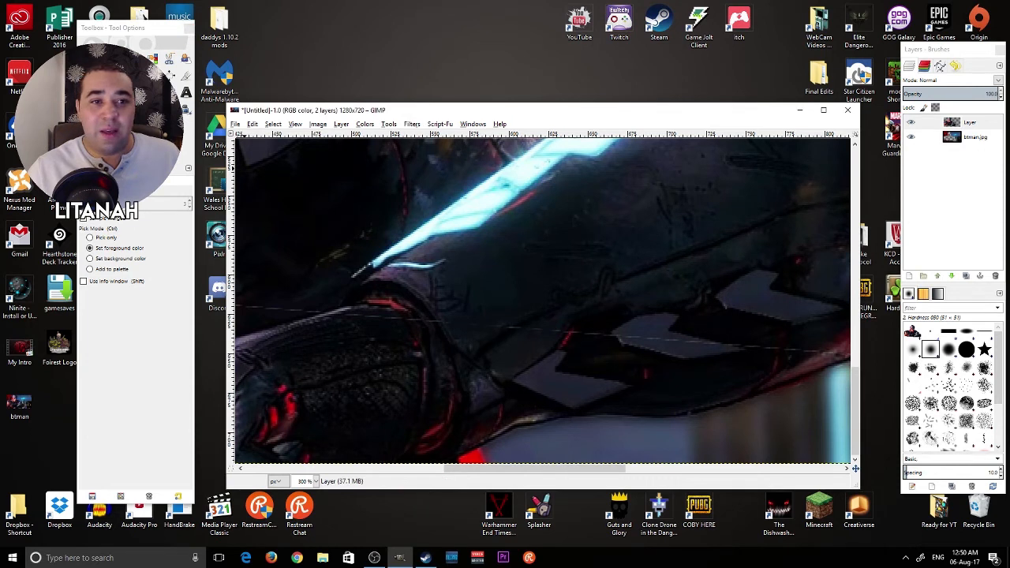
pyautogui.press('p')
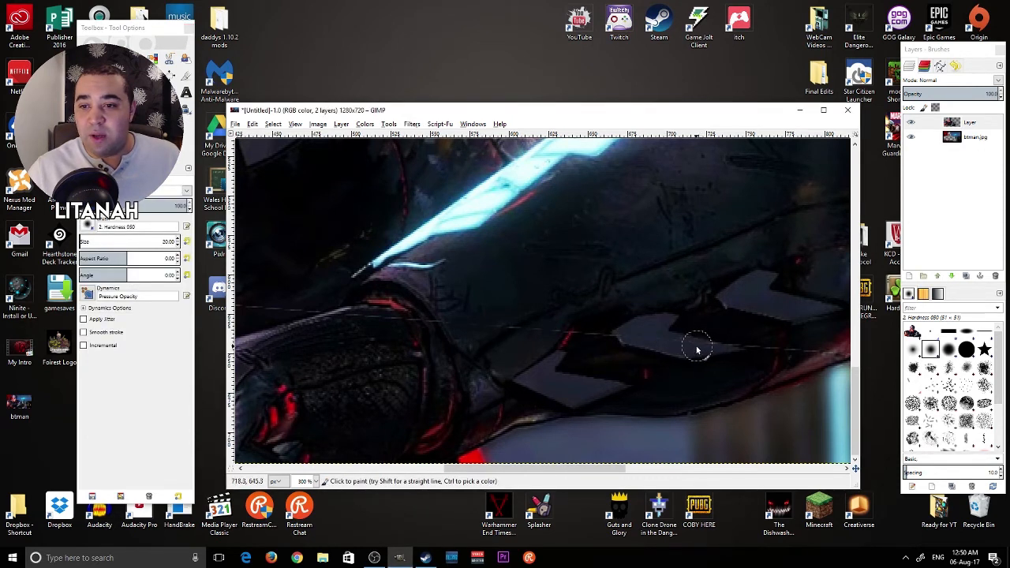
pyautogui.keyDown('ctrl'); pyautogui.scroll(-4, 667, 346); pyautogui.keyUp('ctrl')
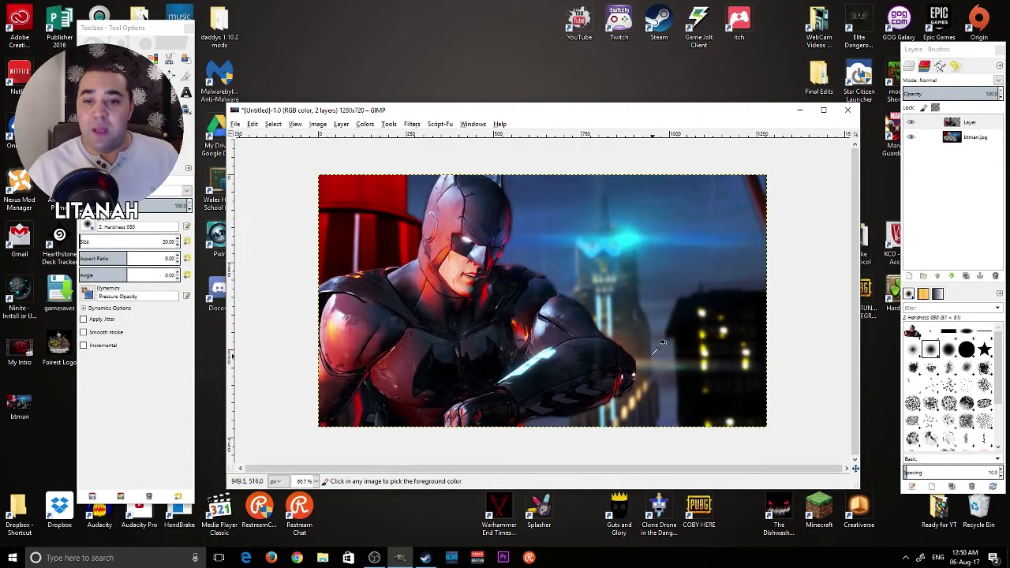
pyautogui.keyDown('ctrl'); pyautogui.scroll(-1, 661, 344); pyautogui.keyUp('ctrl')
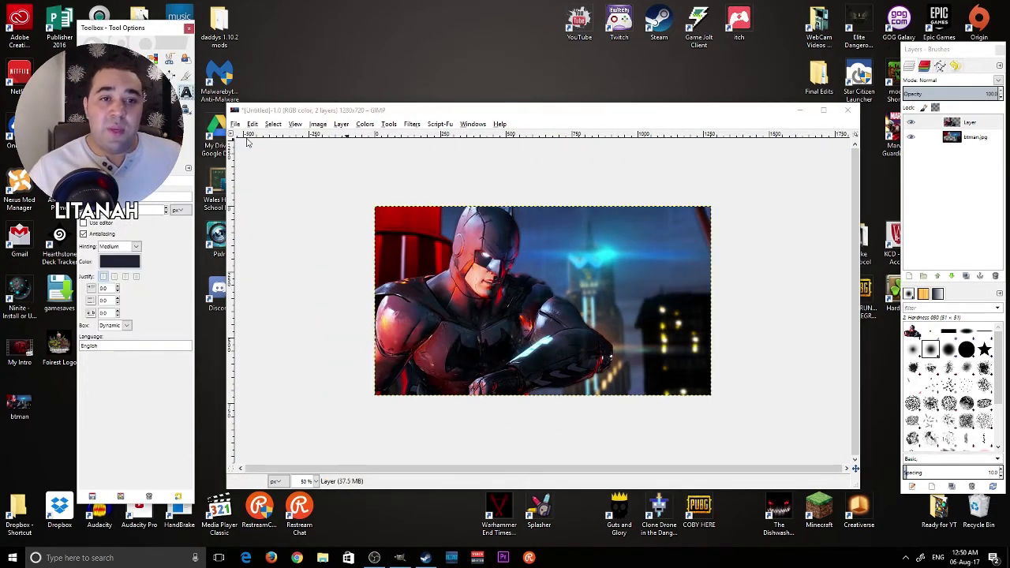
# Step: Activate the Text tool and set its font to Lemon/Milk
pyautogui.click(185, 93)
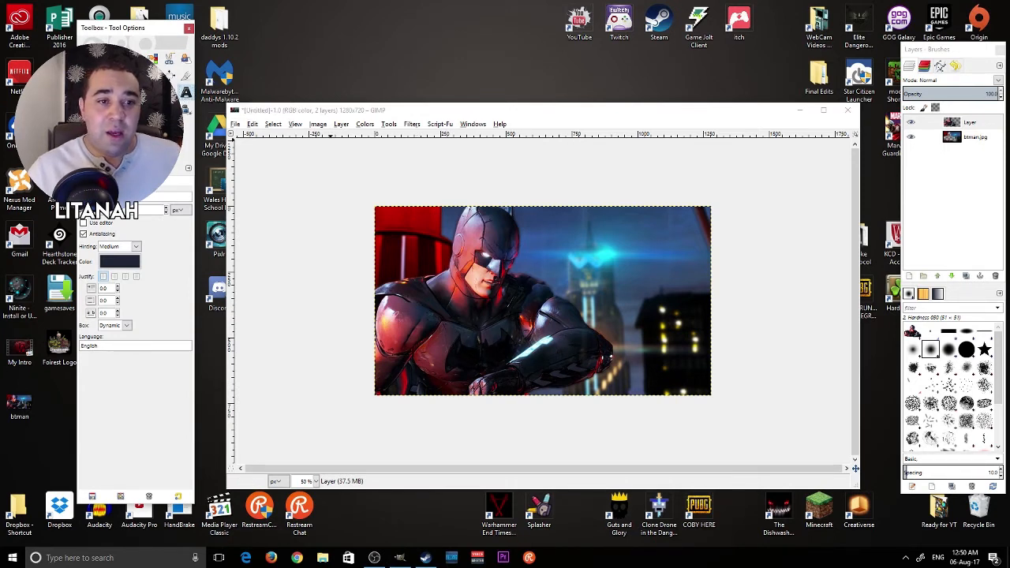
pyautogui.write('le')
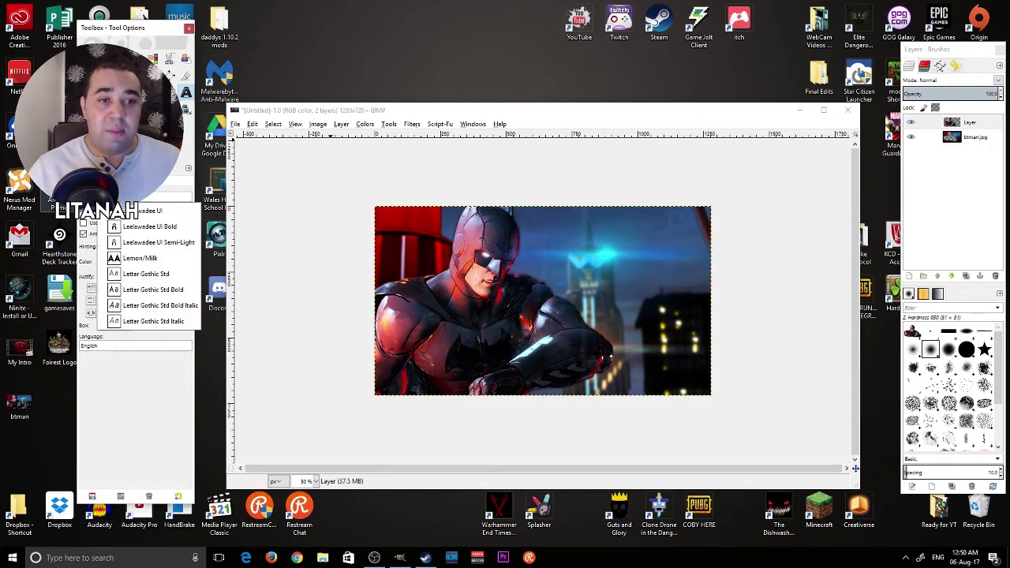
pyautogui.click(142, 259)
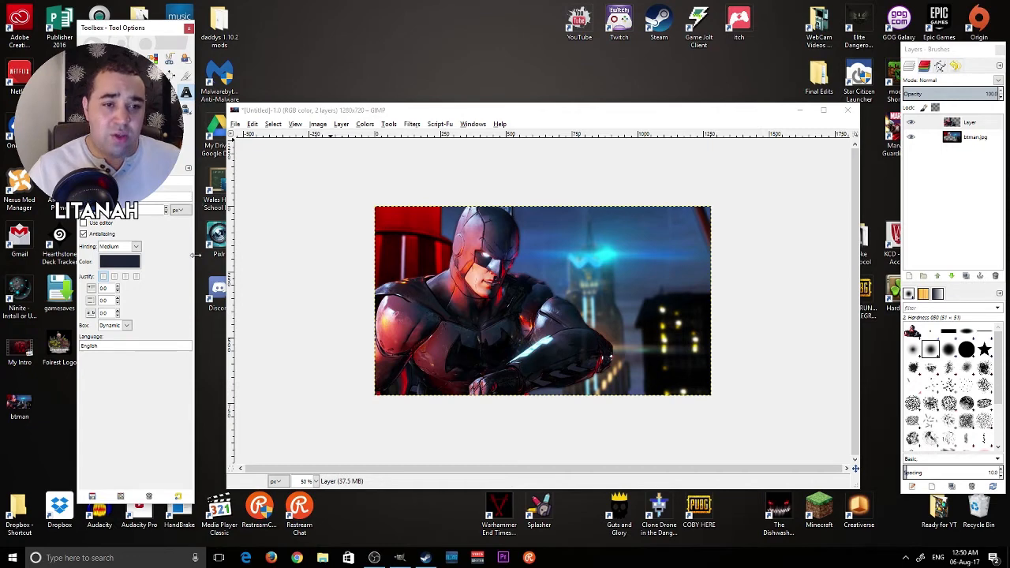
# Step: Set the foreground colour to orange ff7701 and the background colour to yellow fffc00
pyautogui.click(94, 146)
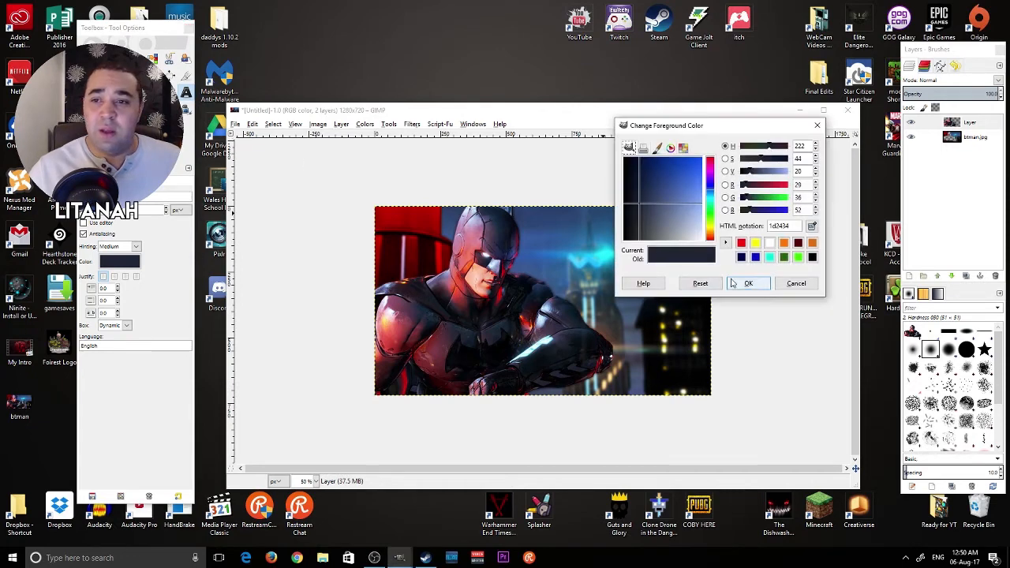
pyautogui.click(784, 242)
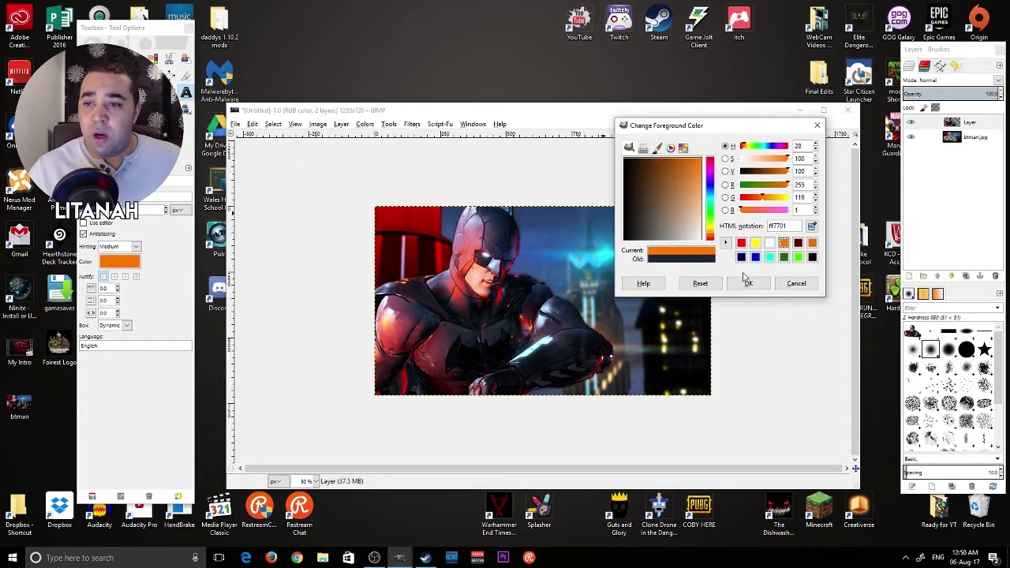
pyautogui.click(748, 283)
pyautogui.click(107, 139)
pyautogui.click(94, 145)
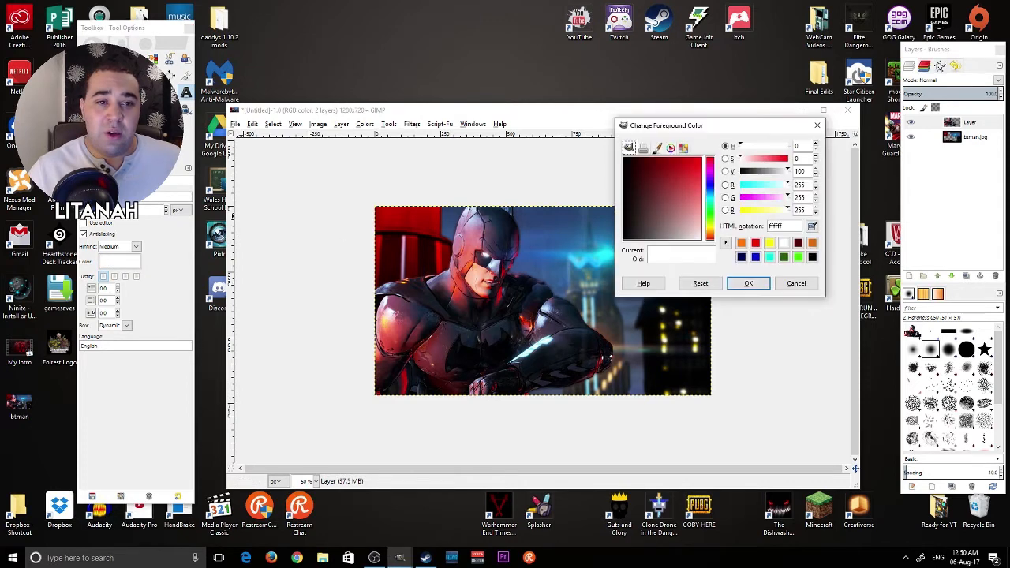
pyautogui.click(769, 242)
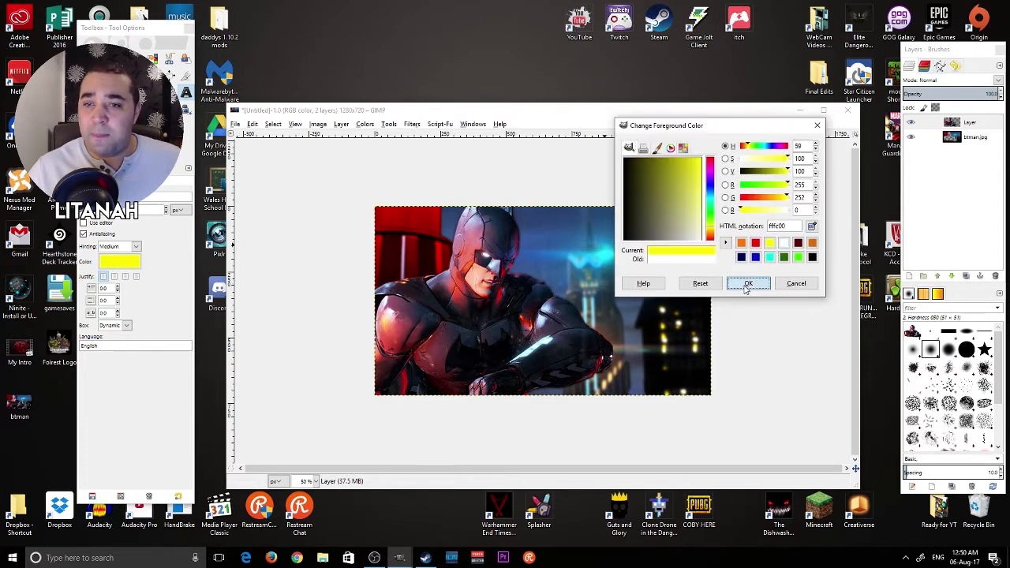
pyautogui.click(748, 284)
pyautogui.click(108, 139)
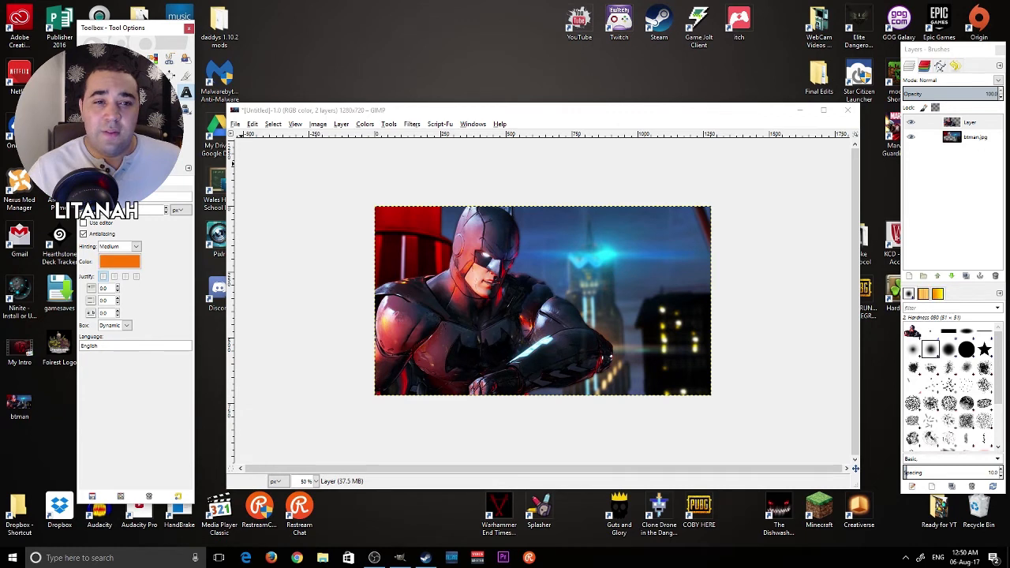
# Step: Add the text "batman" in white Lemon/Milk at 300 px and move it to span the top of the image
pyautogui.click(86, 157)
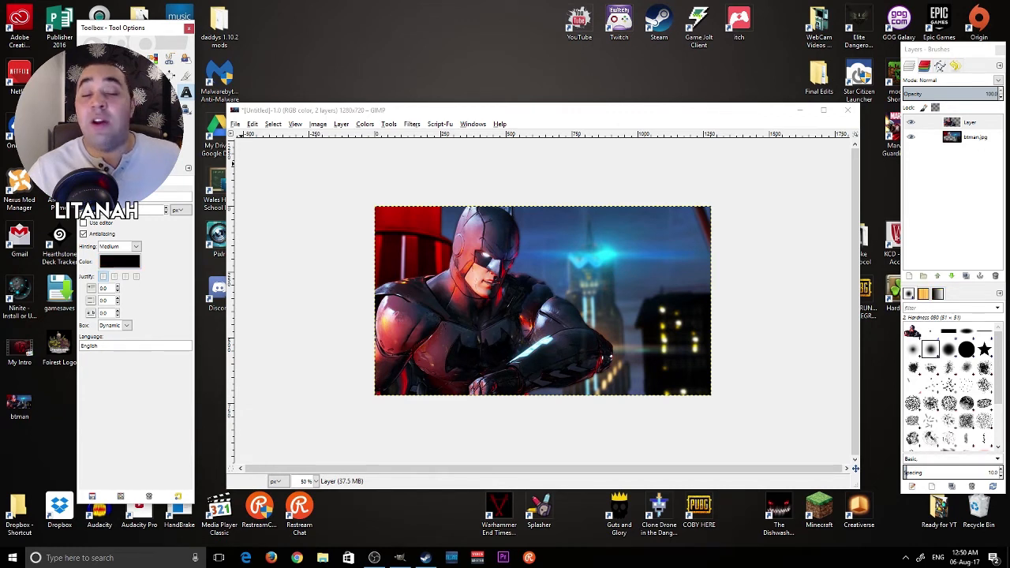
pyautogui.click(107, 139)
pyautogui.click(382, 228)
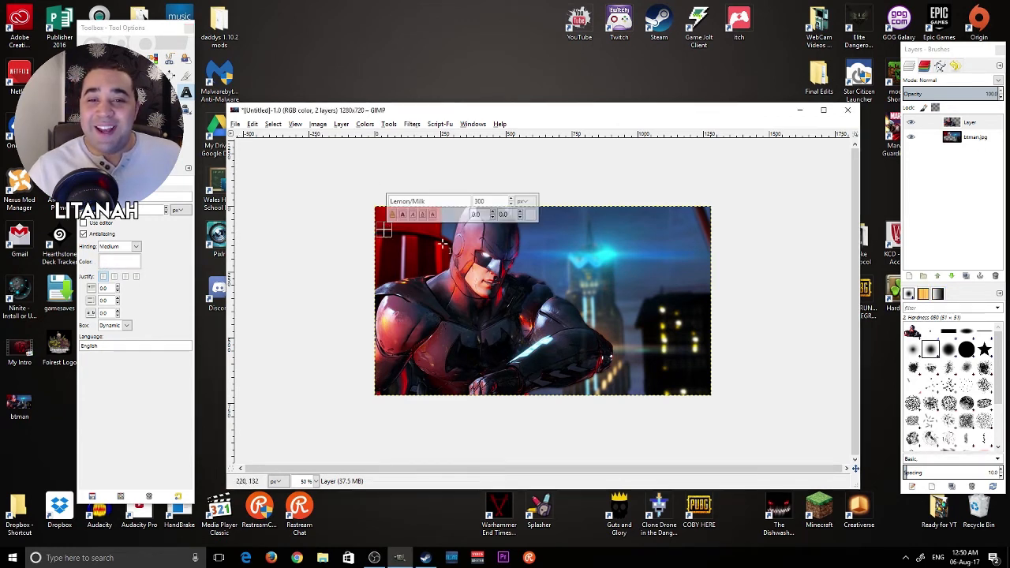
pyautogui.write('batm')
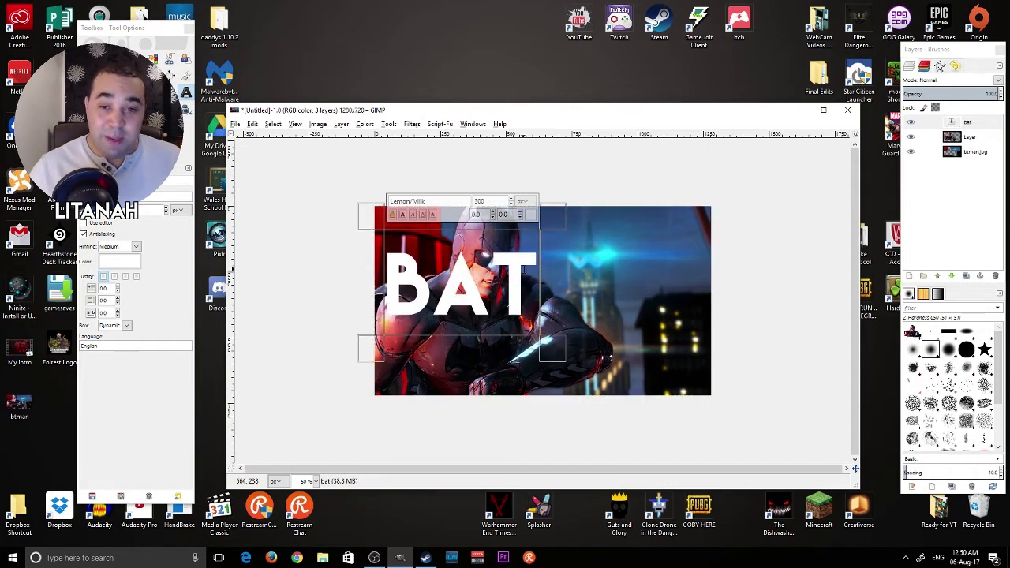
pyautogui.write('an')
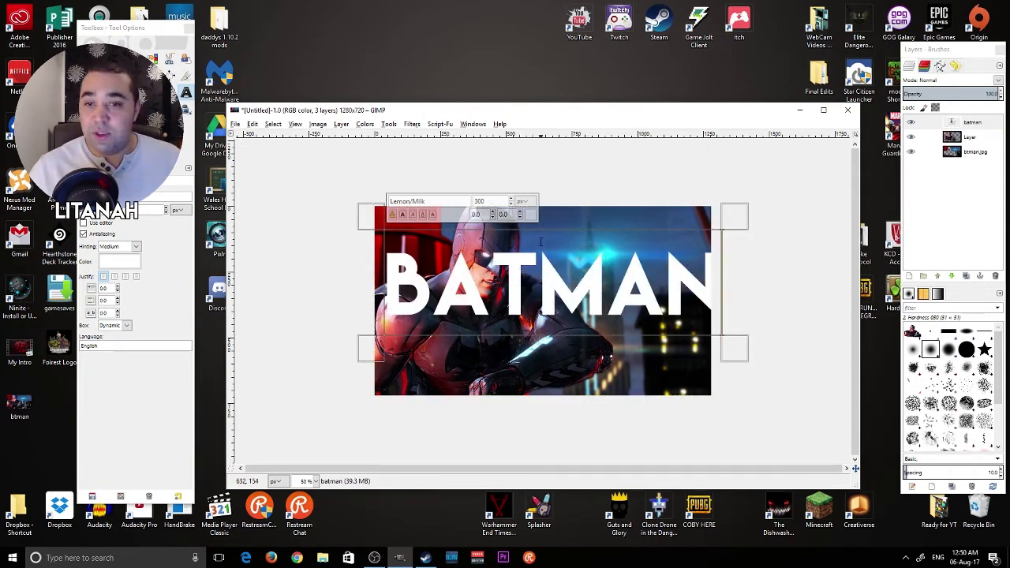
pyautogui.click(153, 76)
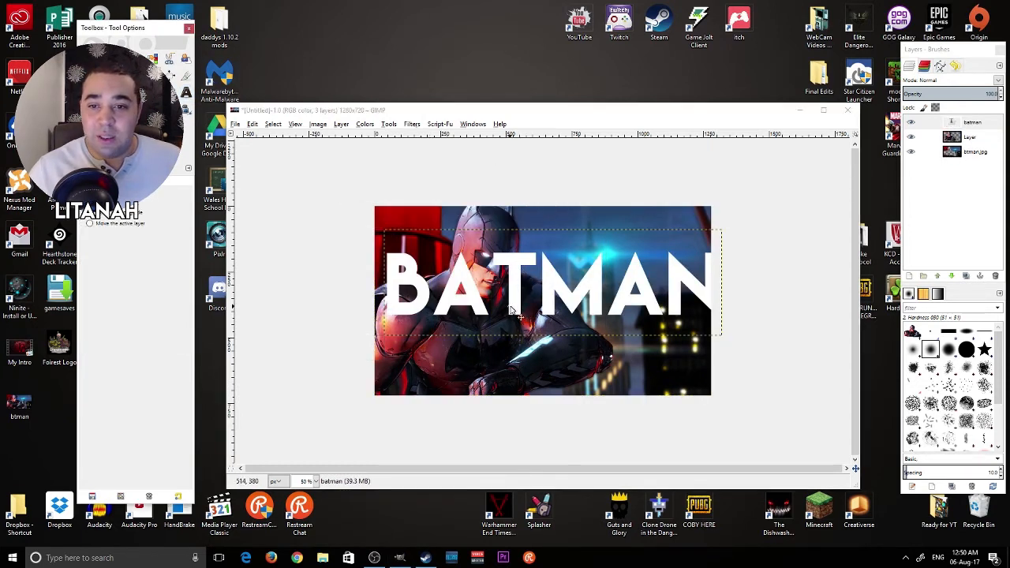
pyautogui.moveTo(512, 312); pyautogui.dragTo(505, 267)
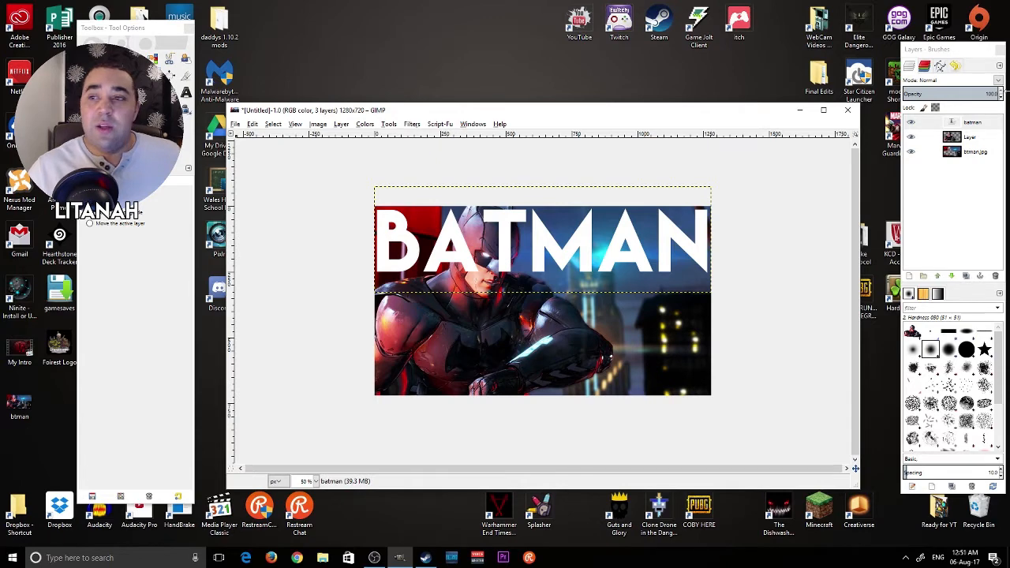
# Step: Select the letter shapes of the batman text layer with Alpha to Selection
pyautogui.rightClick(964, 125)
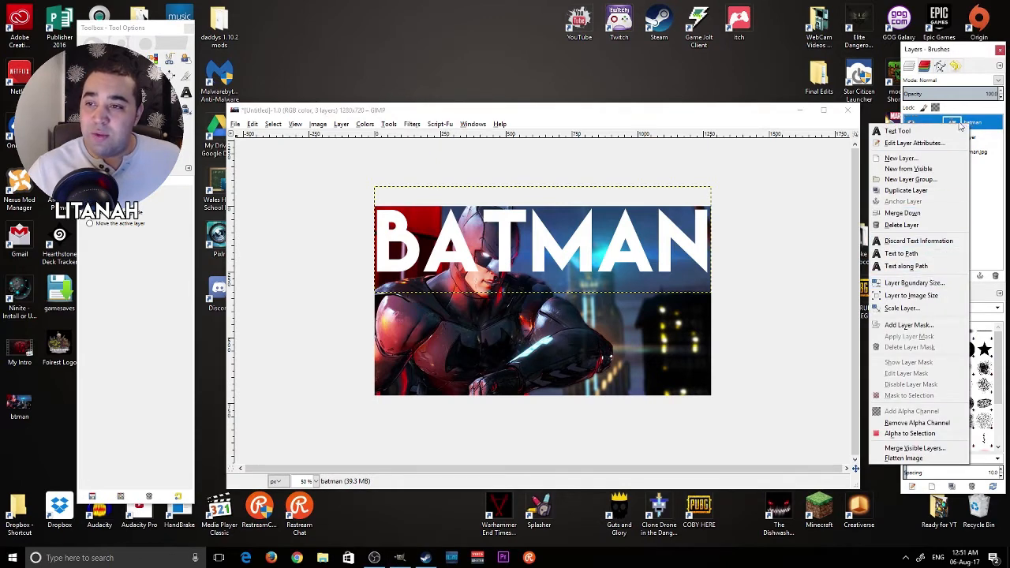
pyautogui.click(996, 129)
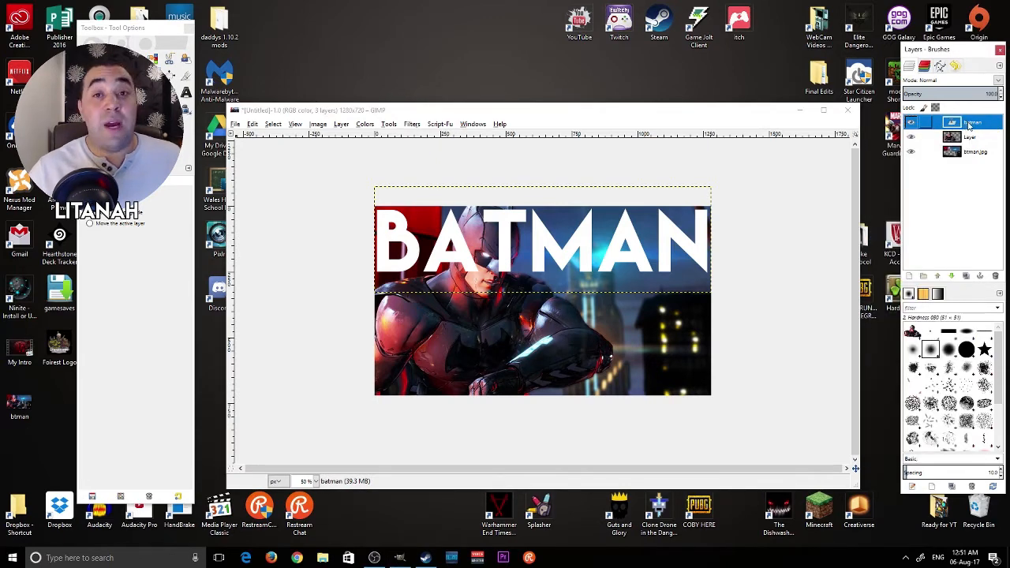
pyautogui.rightClick(975, 124)
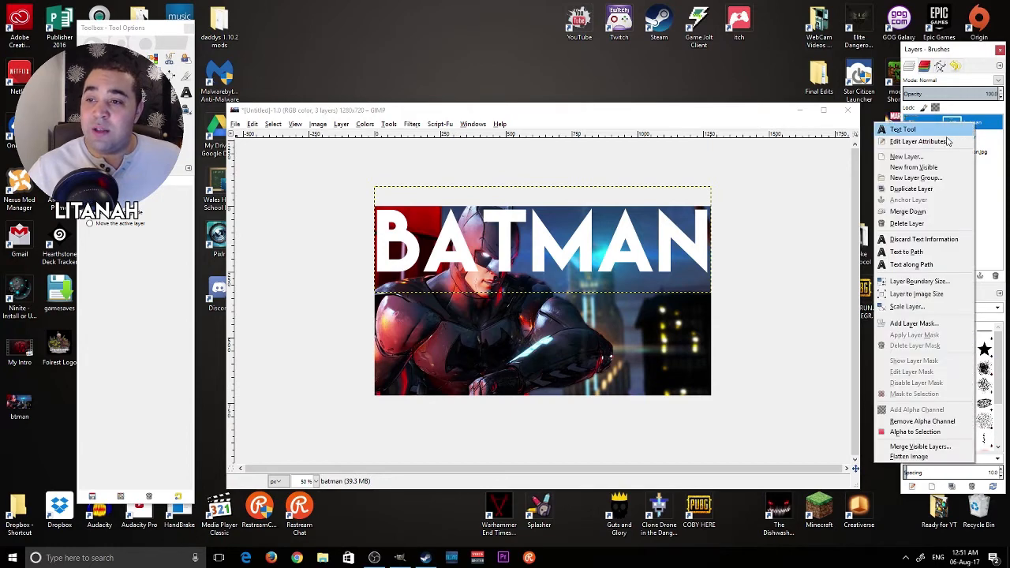
pyautogui.click(916, 432)
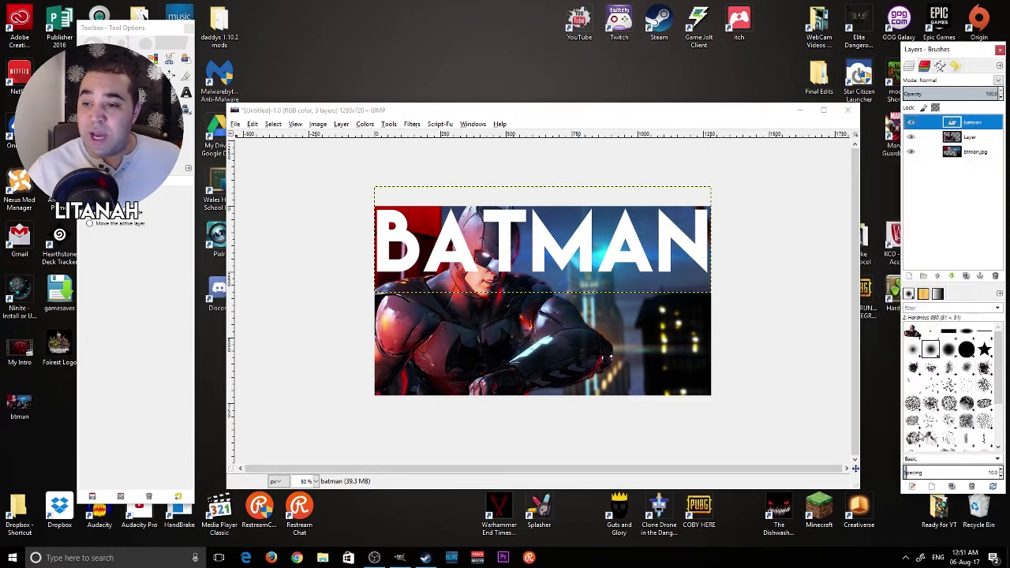
# Step: Set the foreground colour to orange ff7701 and the background to yellow fffc00, and activate the Blend tool
pyautogui.click(95, 146)
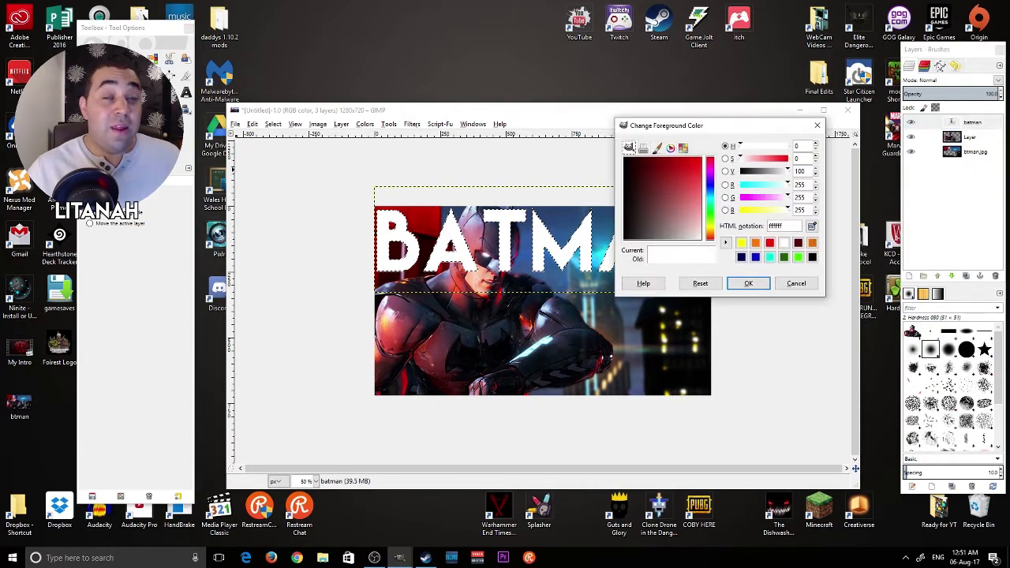
pyautogui.click(755, 242)
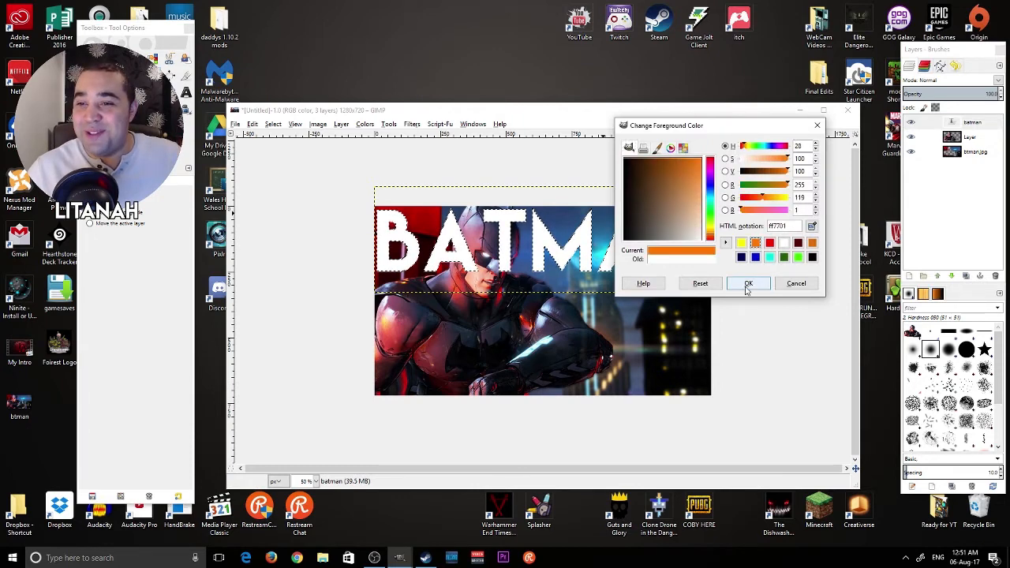
pyautogui.click(746, 283)
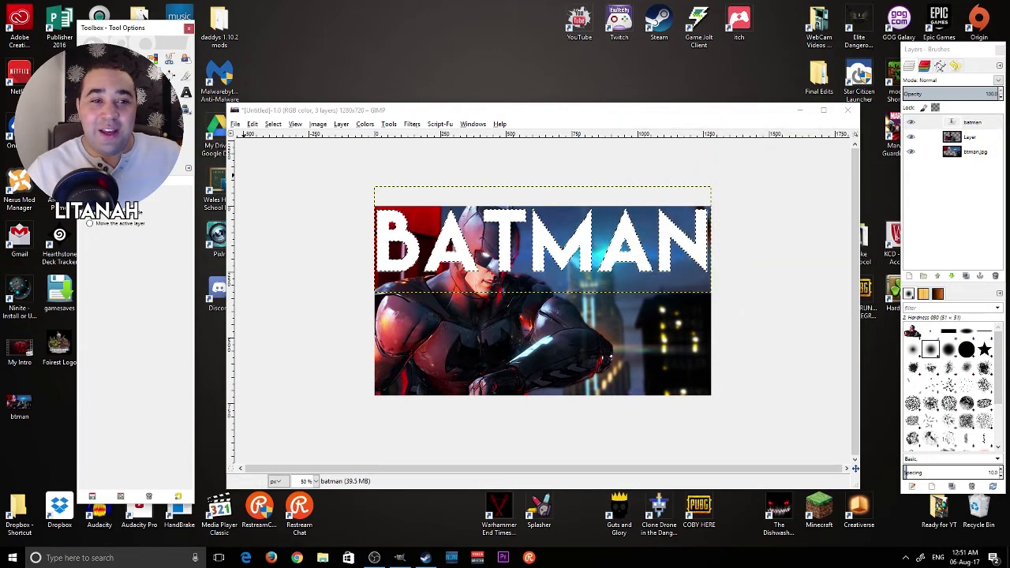
pyautogui.click(95, 146)
pyautogui.click(755, 243)
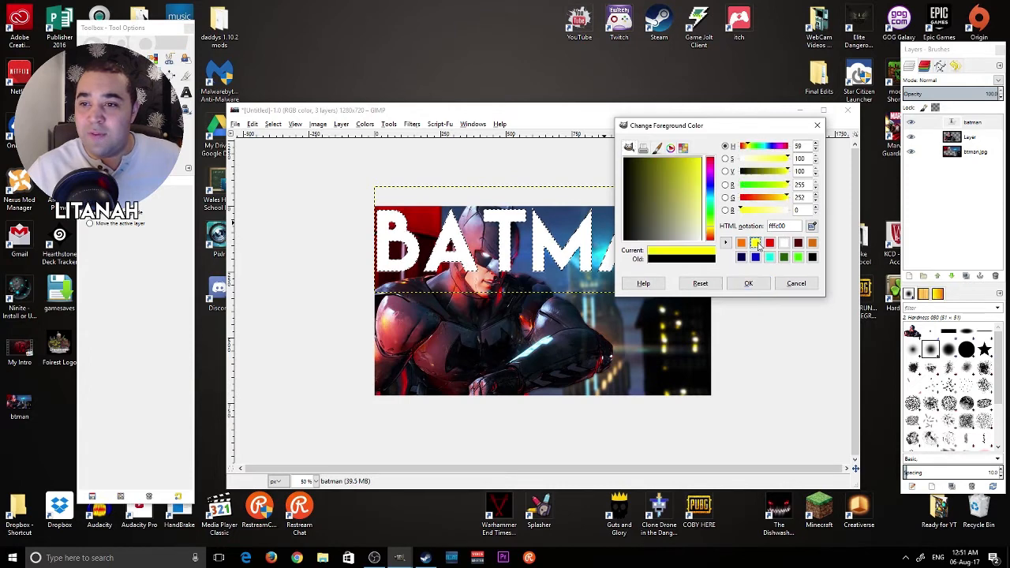
pyautogui.click(746, 283)
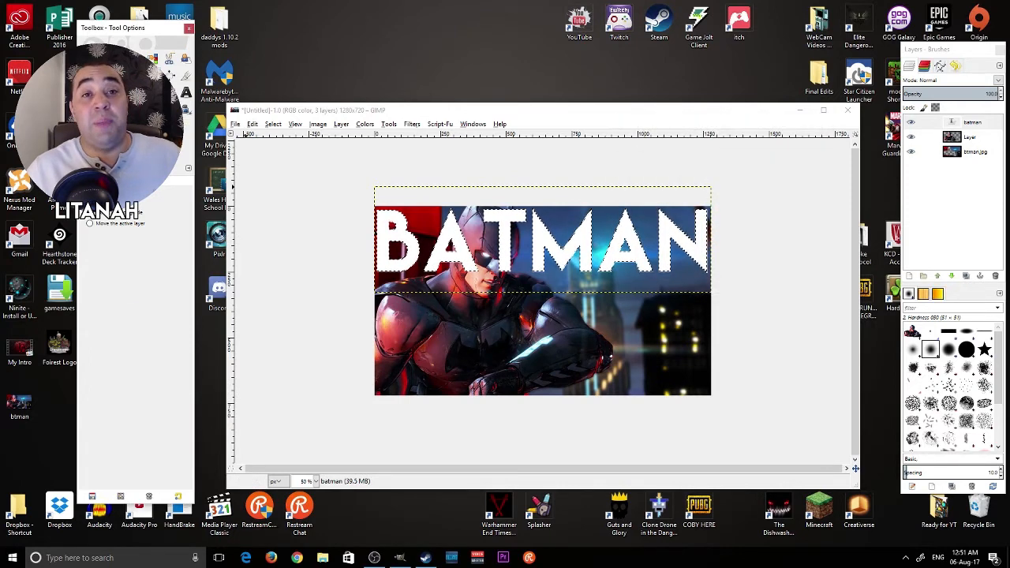
pyautogui.click(103, 109)
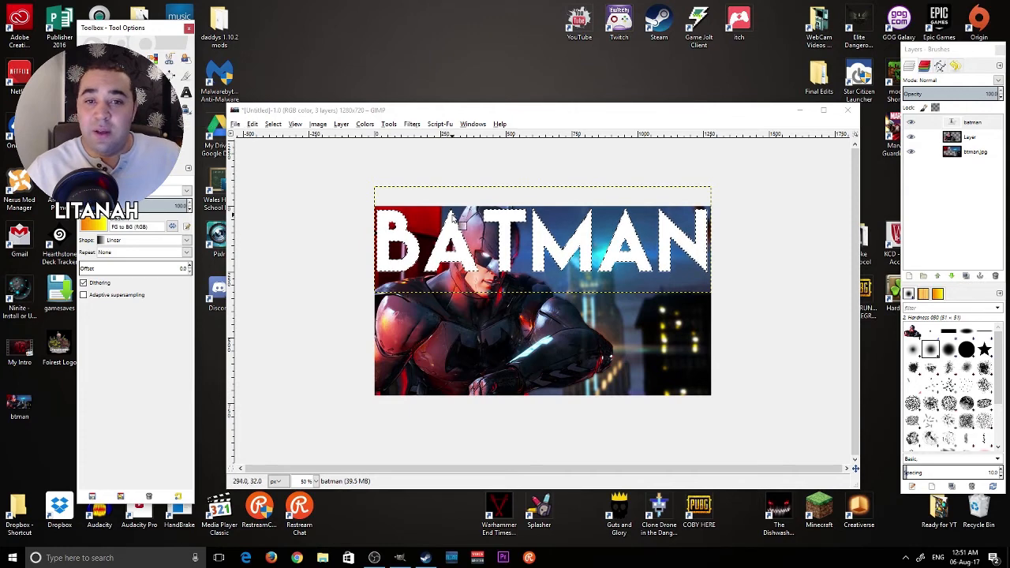
# Step: Switch to OBS, move the webcam overlay to the lower-left corner of the scene, and return to GIMP
pyautogui.hotkey('alt', 'Tab')
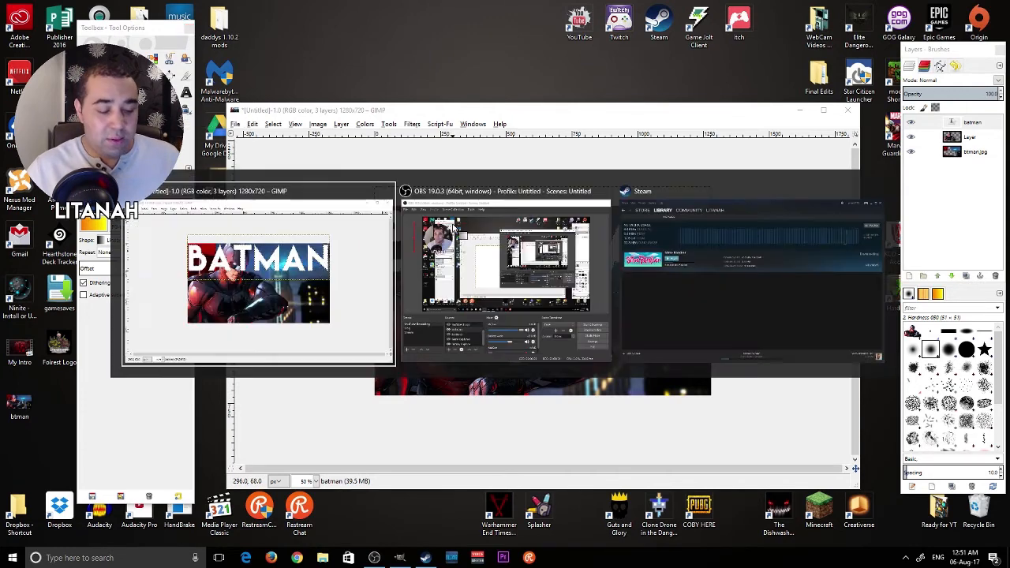
pyautogui.hotkey('alt', 'Tab')
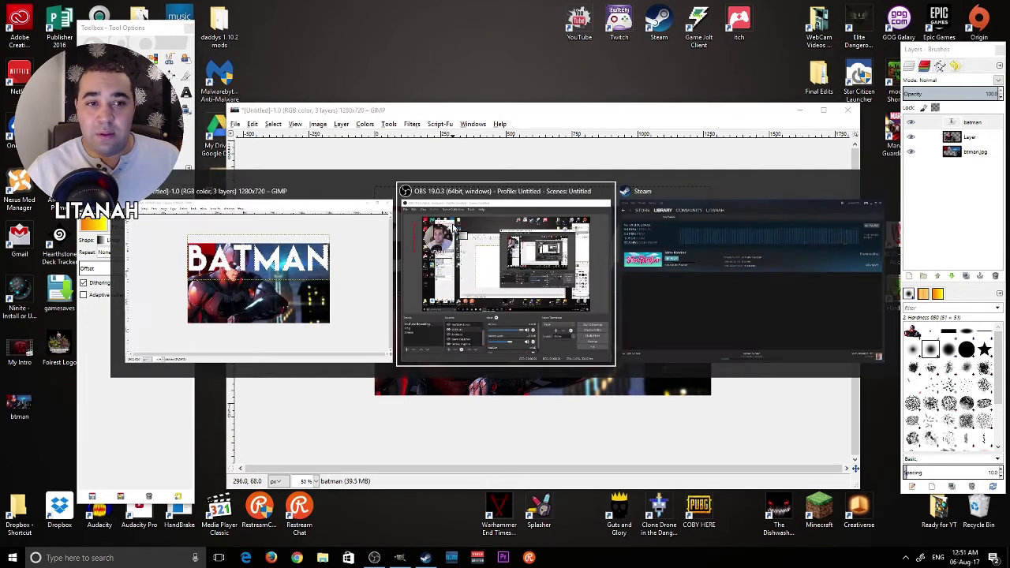
pyautogui.hotkey('alt', 'Tab')
pyautogui.hotkey('alt', 'Tab')
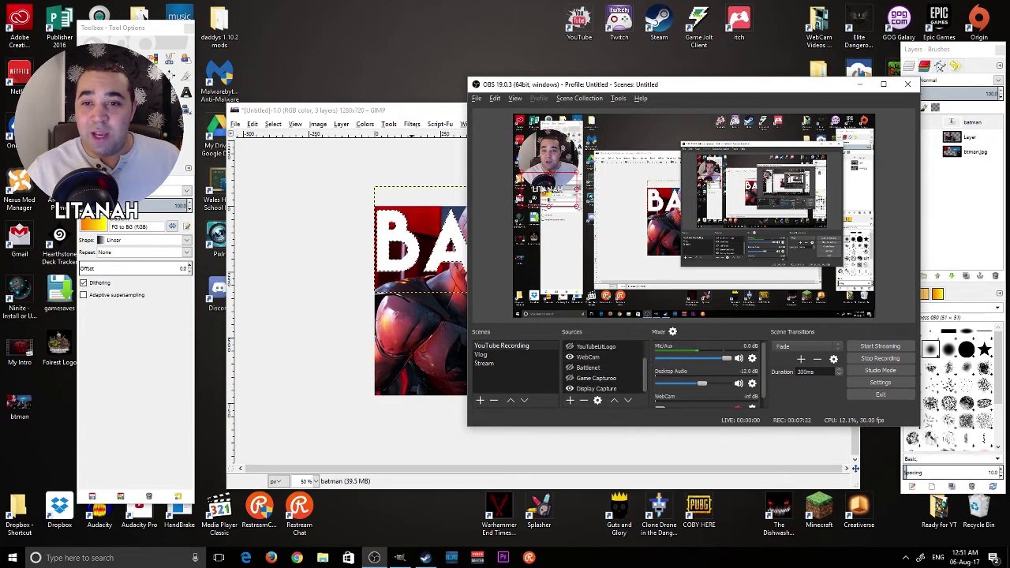
pyautogui.moveTo(549, 158); pyautogui.dragTo(546, 281)
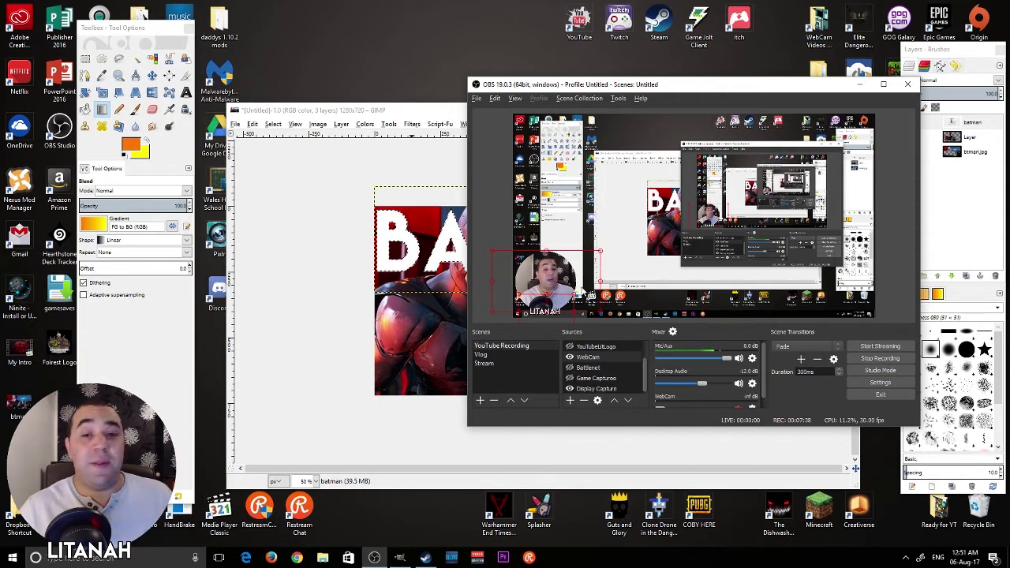
pyautogui.click(335, 112)
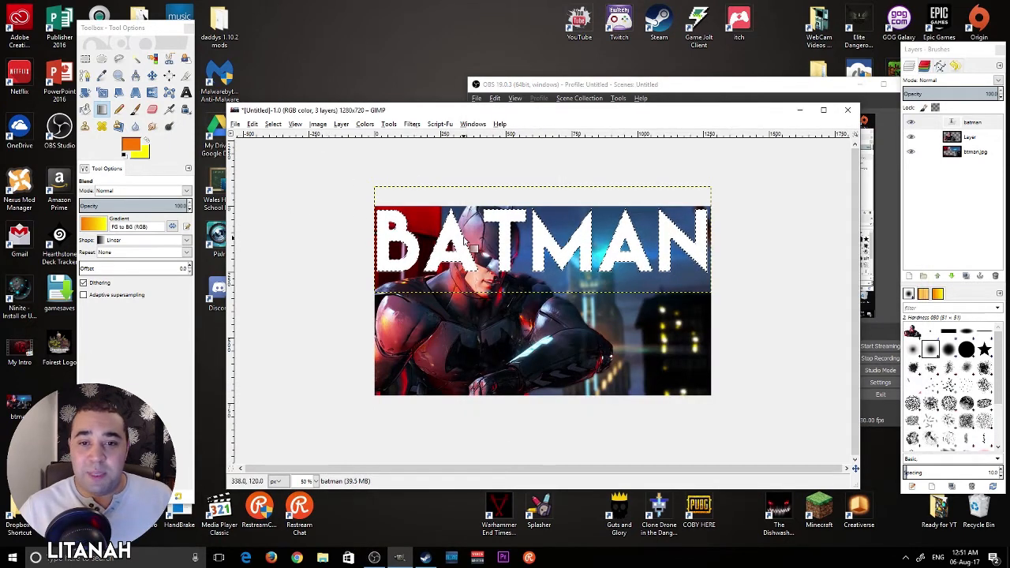
# Step: Fill the selected letters with a linear gradient running from orange at the top to yellow at the bottom, and clear the selection
pyautogui.moveTo(454, 216); pyautogui.dragTo(453, 271)
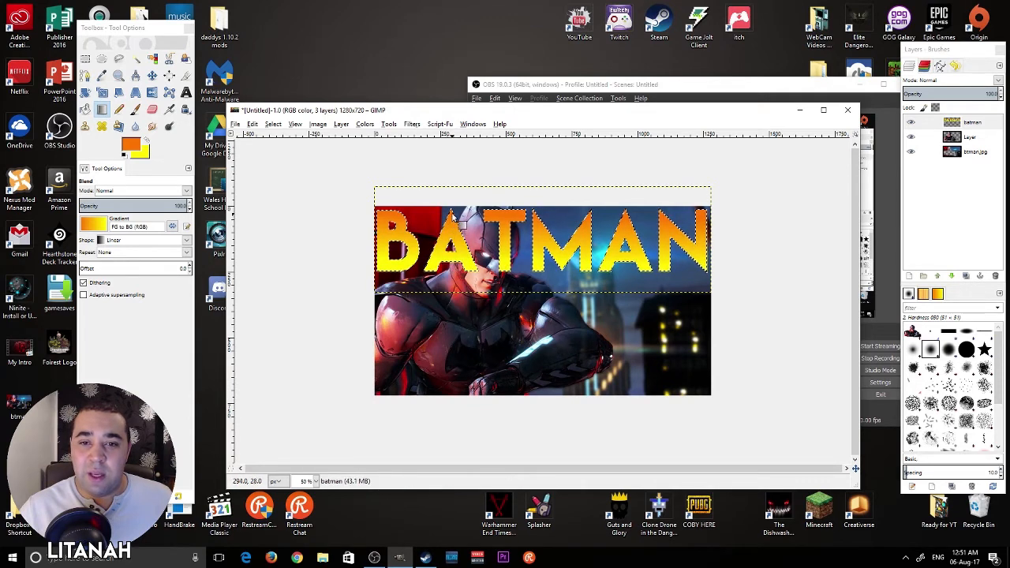
pyautogui.moveTo(453, 218); pyautogui.dragTo(454, 269)
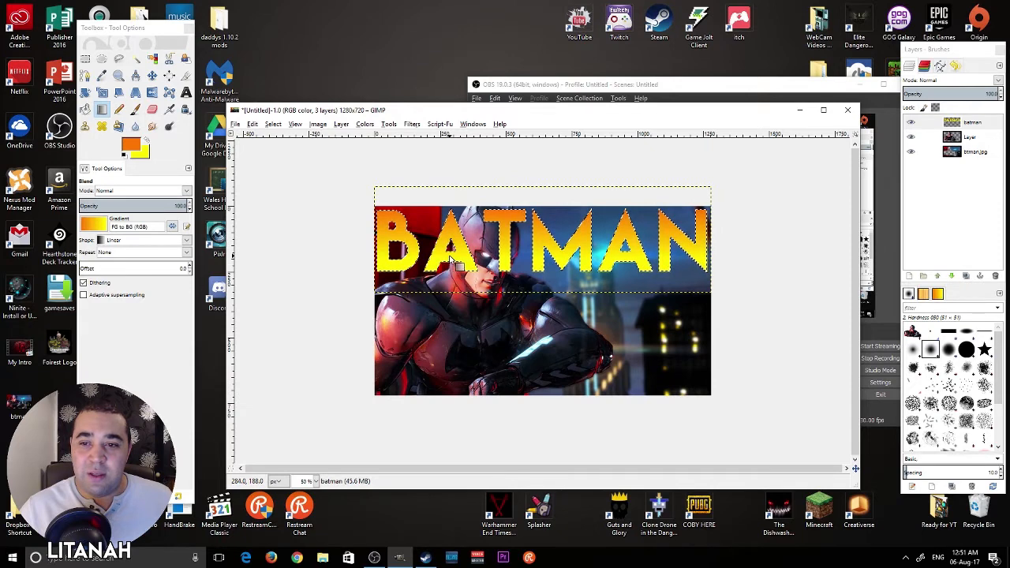
pyautogui.moveTo(453, 207); pyautogui.dragTo(452, 248)
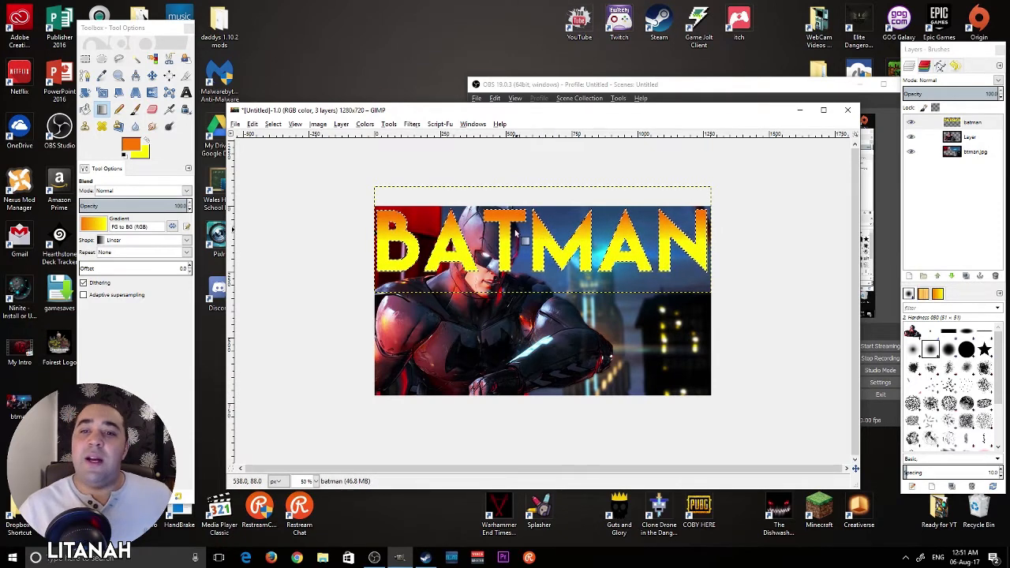
pyautogui.moveTo(506, 218); pyautogui.dragTo(506, 253)
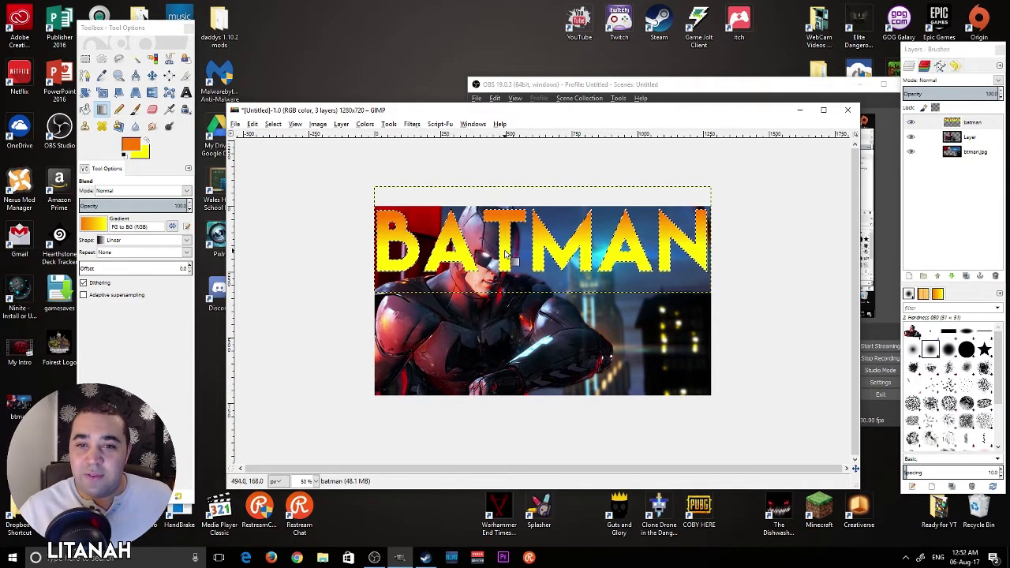
pyautogui.moveTo(505, 218); pyautogui.dragTo(506, 254)
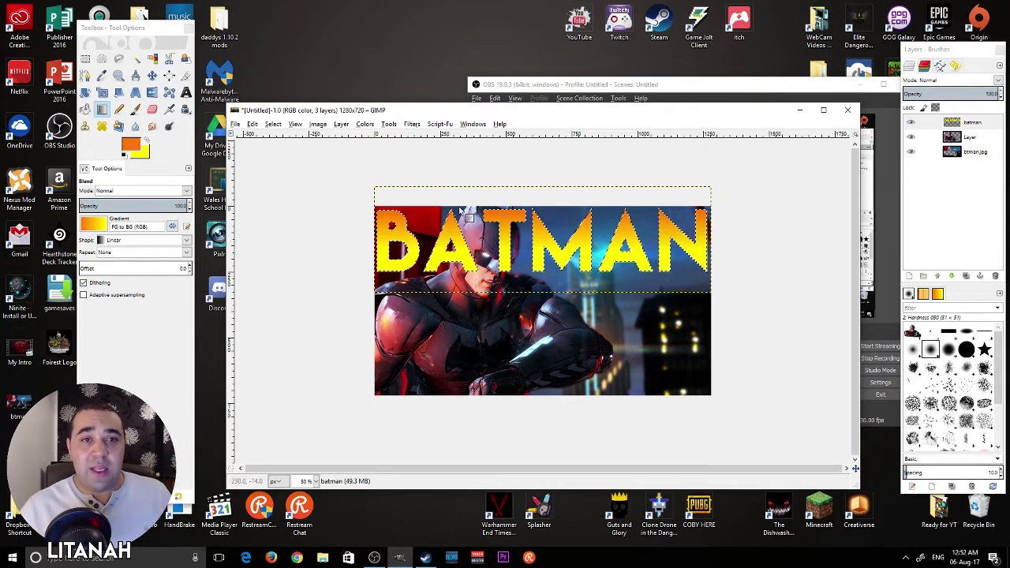
pyautogui.click(273, 124)
pyautogui.click(284, 151)
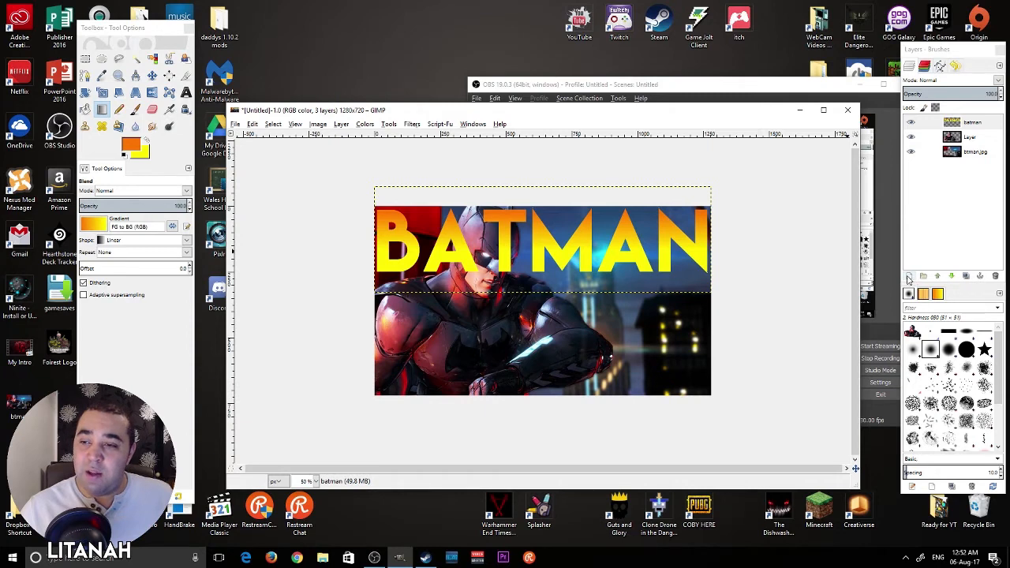
# Step: Create a transparent 1280x720 layer and place it directly below the batman text layer
pyautogui.click(908, 278)
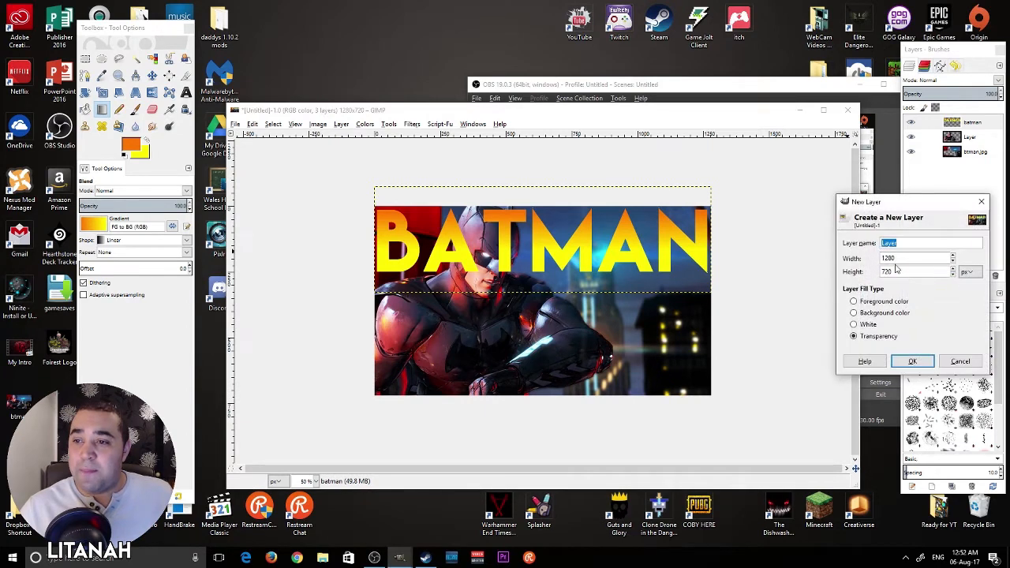
pyautogui.click(853, 337)
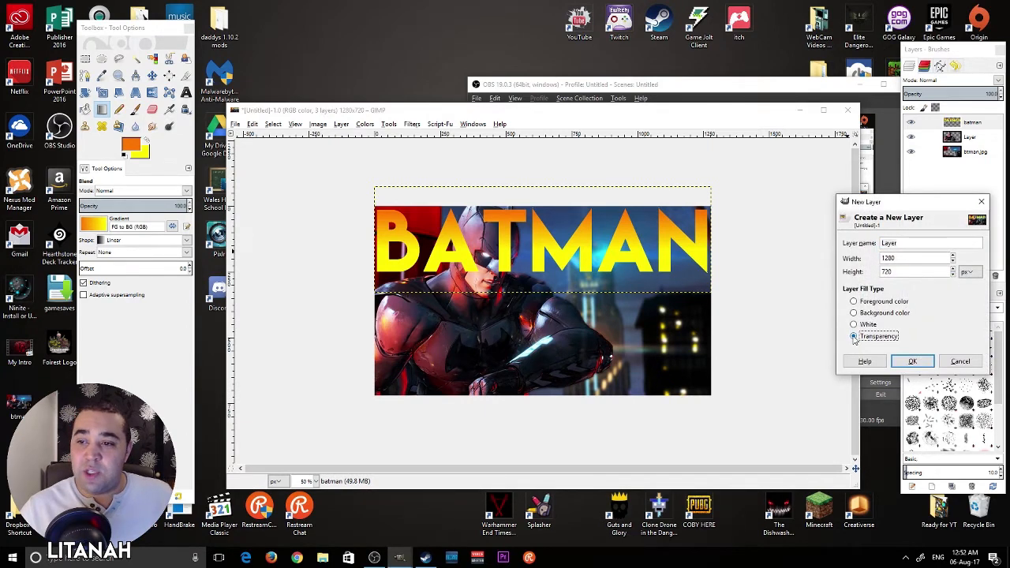
pyautogui.click(910, 360)
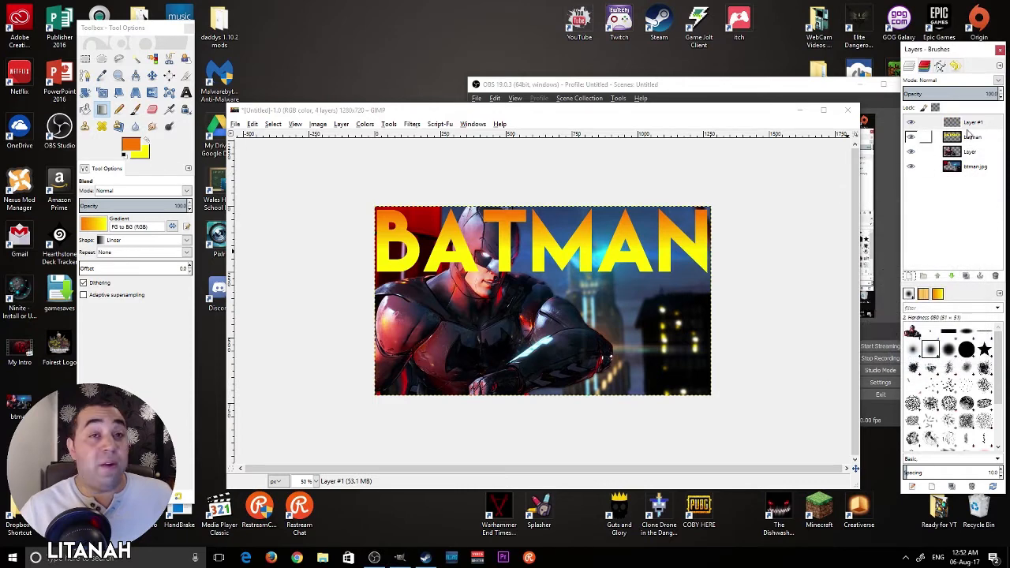
pyautogui.moveTo(978, 123); pyautogui.dragTo(972, 149)
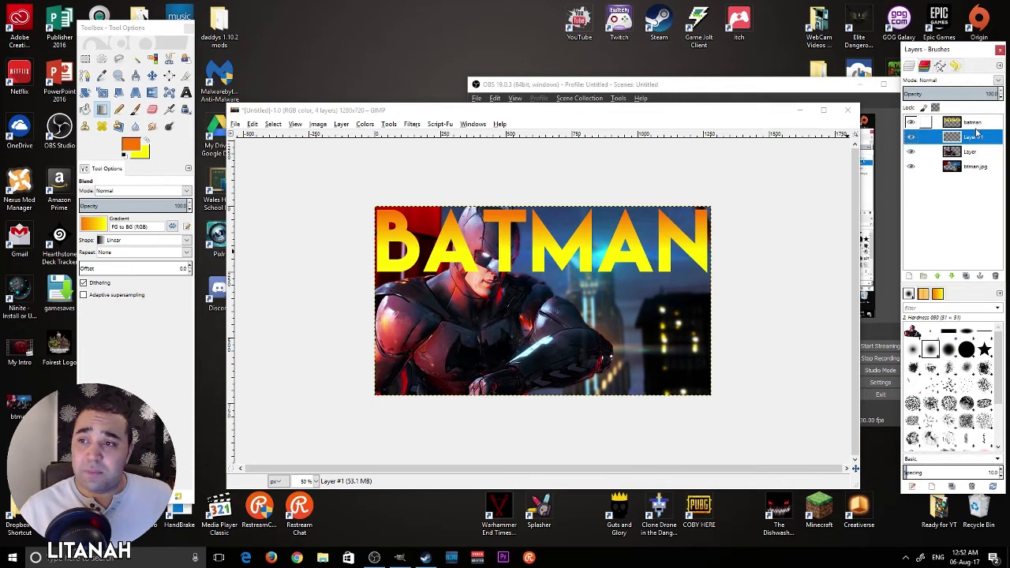
# Step: Make the batman text layer active and select its gradient-filled letters with Alpha to Selection
pyautogui.click(974, 125)
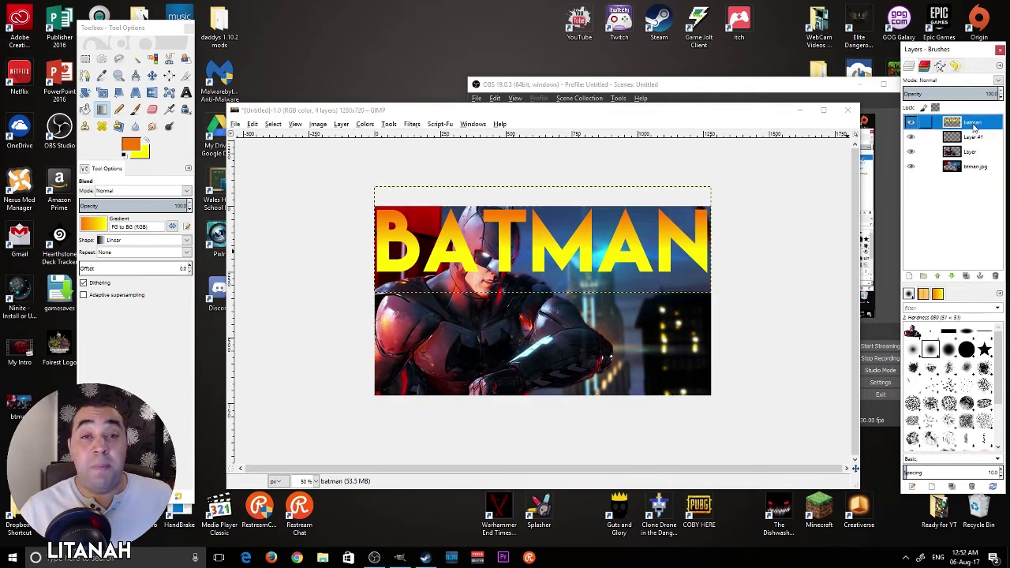
pyautogui.rightClick(976, 126)
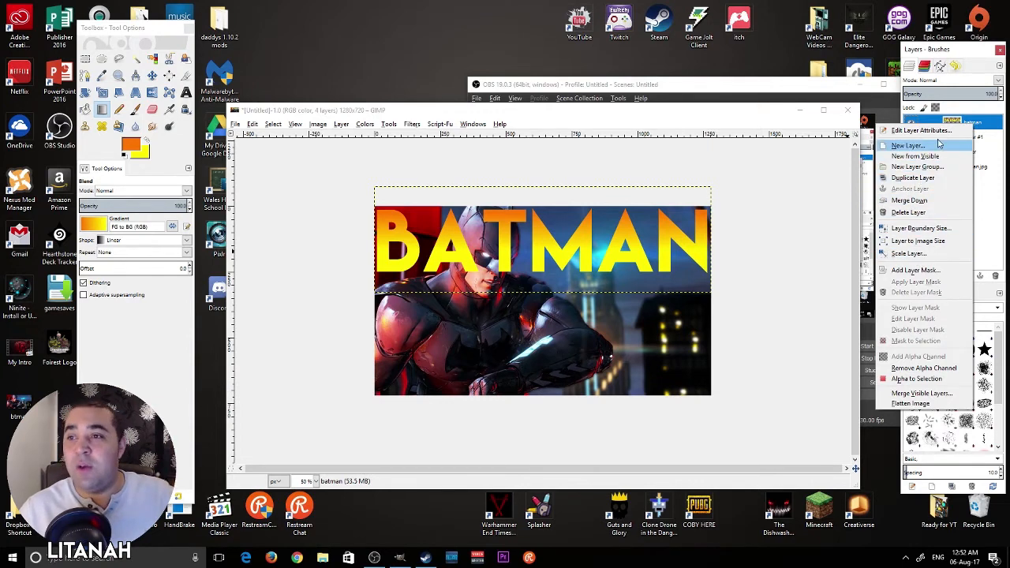
pyautogui.click(986, 125)
pyautogui.rightClick(971, 125)
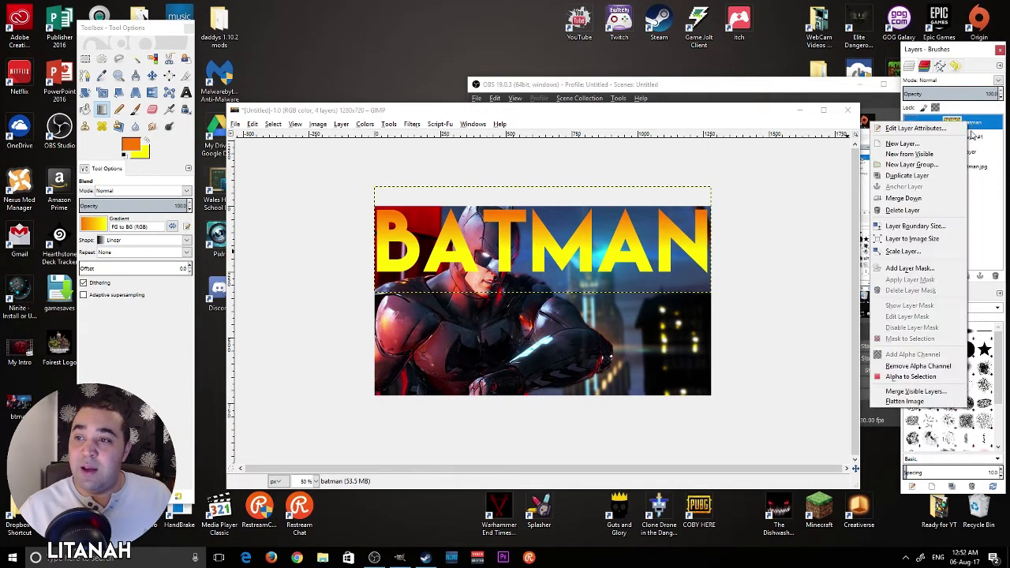
pyautogui.click(909, 378)
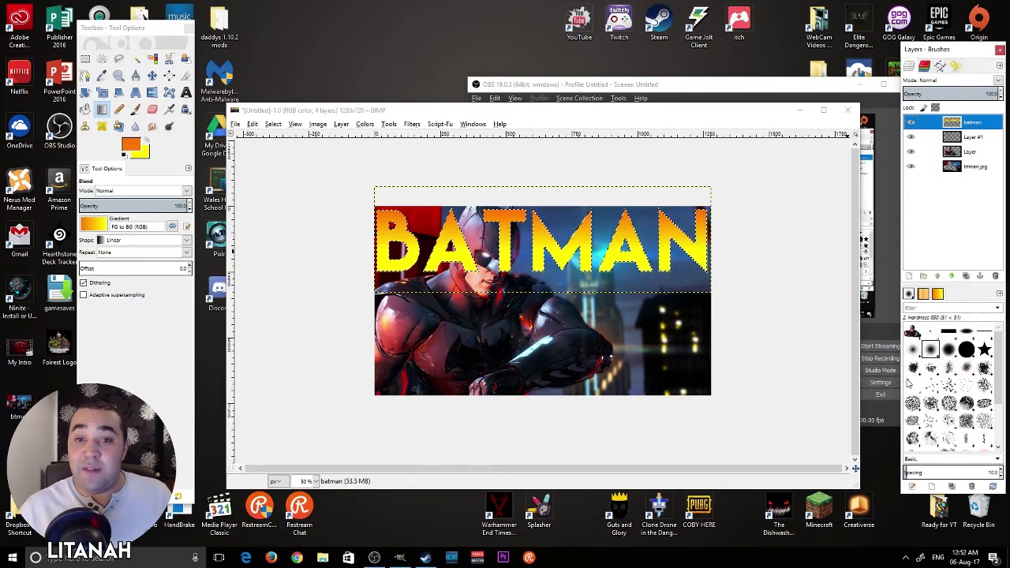
# Step: Grow the selection around the BATMAN letters by 6 px
pyautogui.click(274, 124)
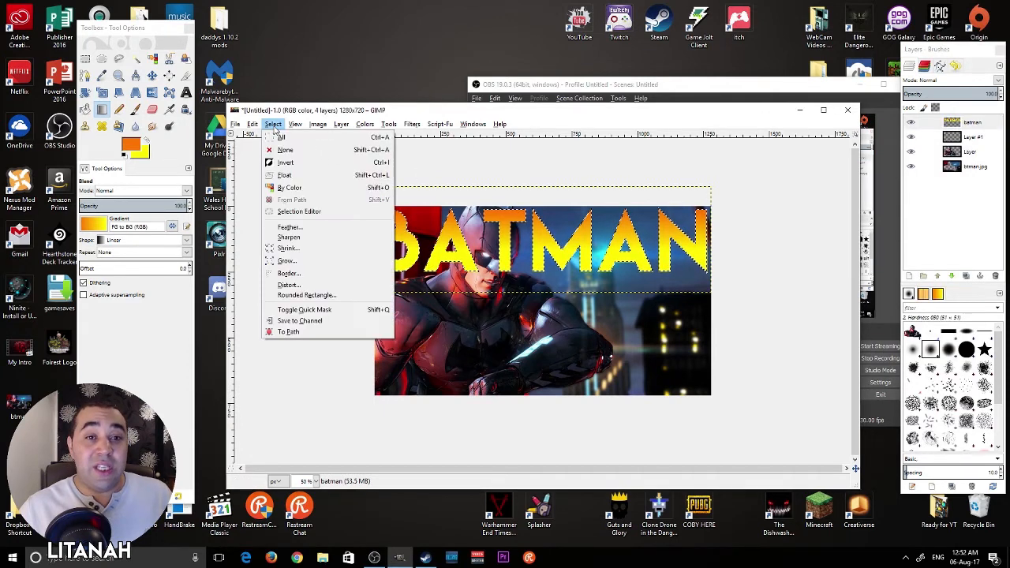
pyautogui.click(285, 250)
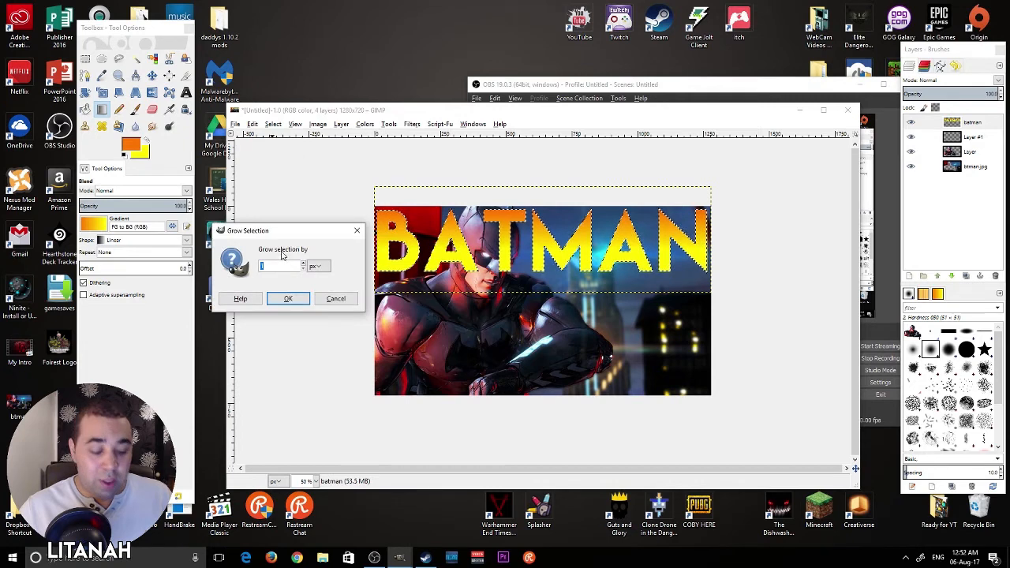
pyautogui.write('6')
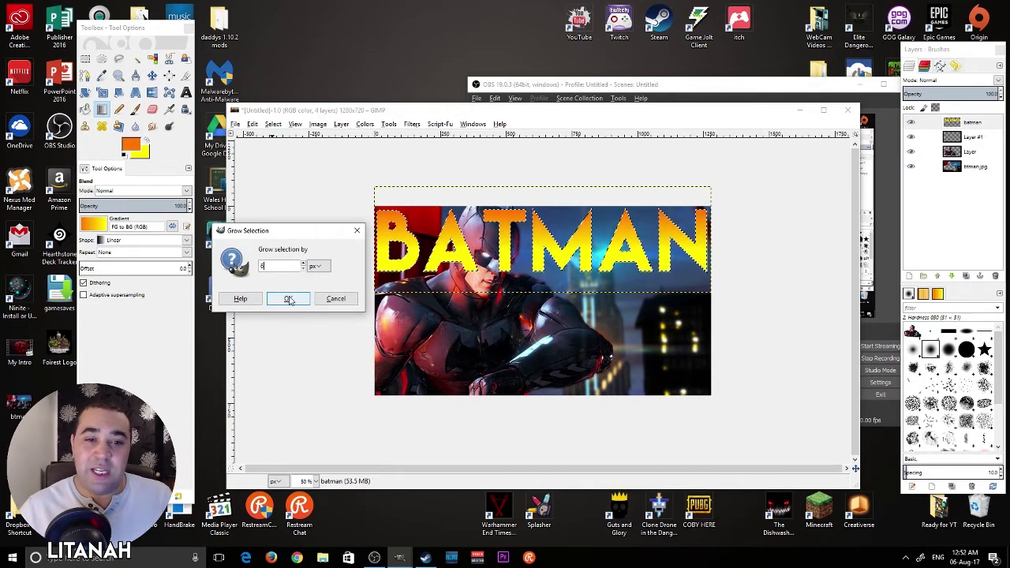
pyautogui.click(288, 298)
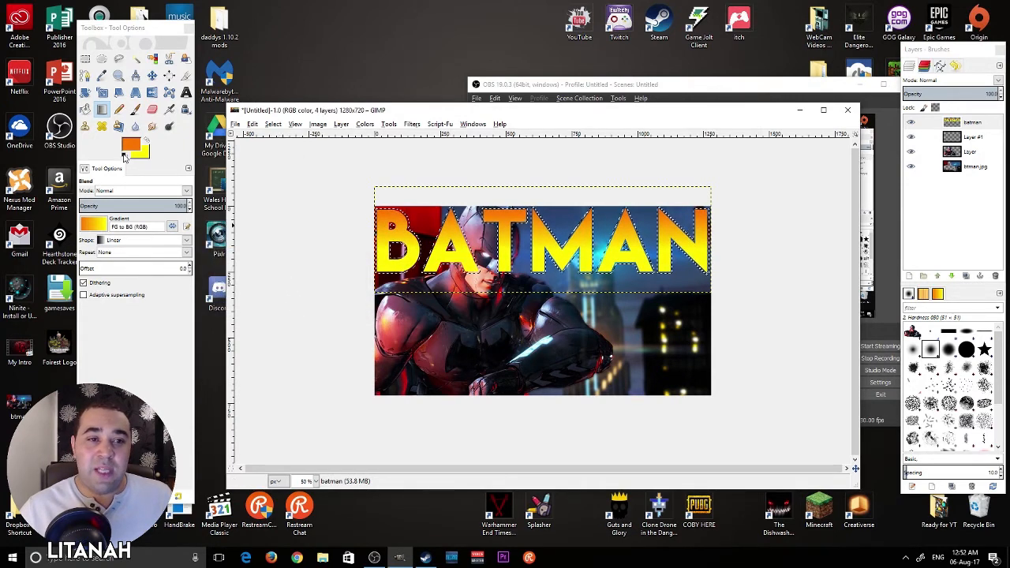
# Step: Reset the colours to black and white, fill the grown selection with black on Layer #1, and clear the selection
pyautogui.click(124, 156)
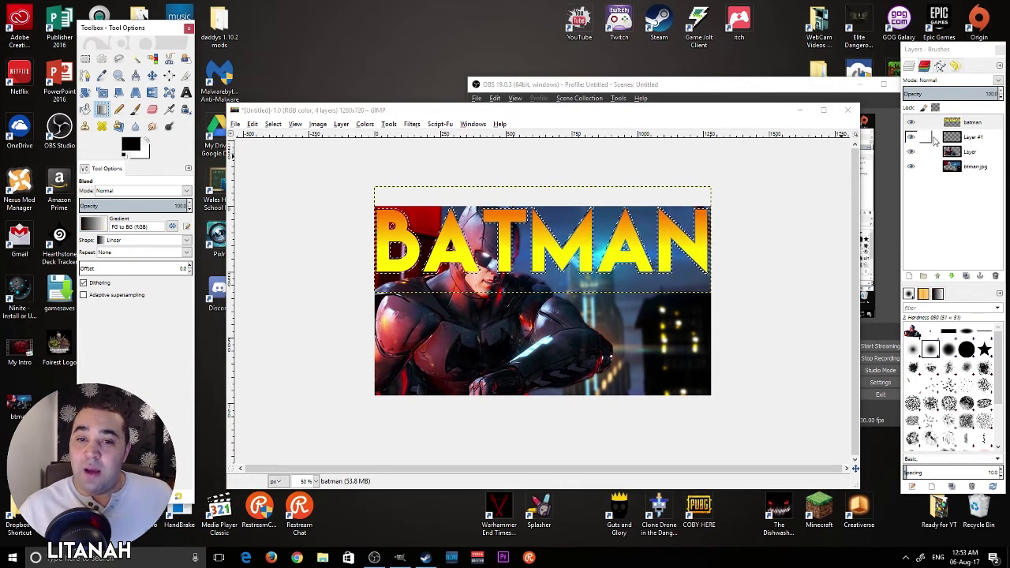
pyautogui.click(975, 139)
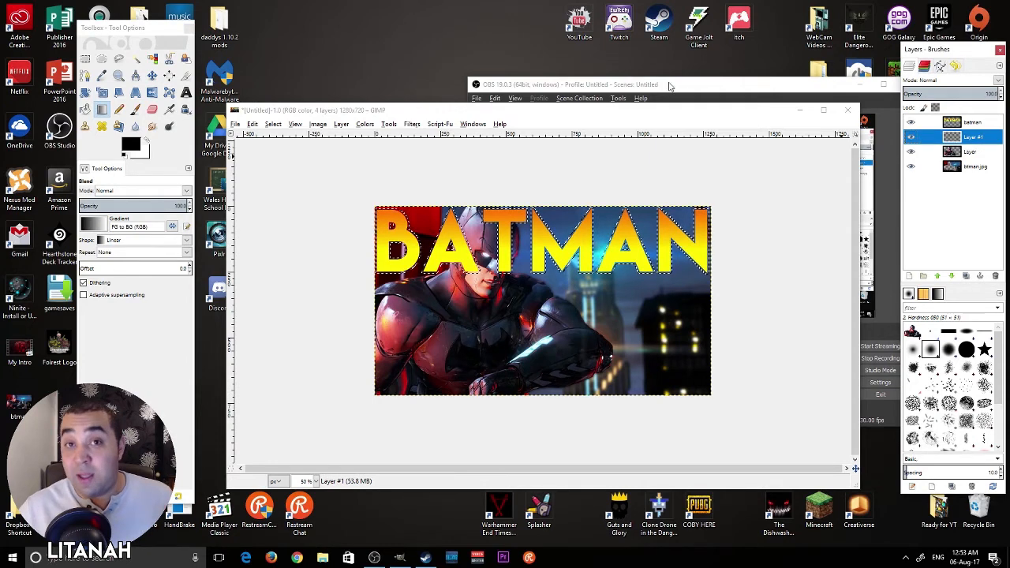
pyautogui.click(85, 108)
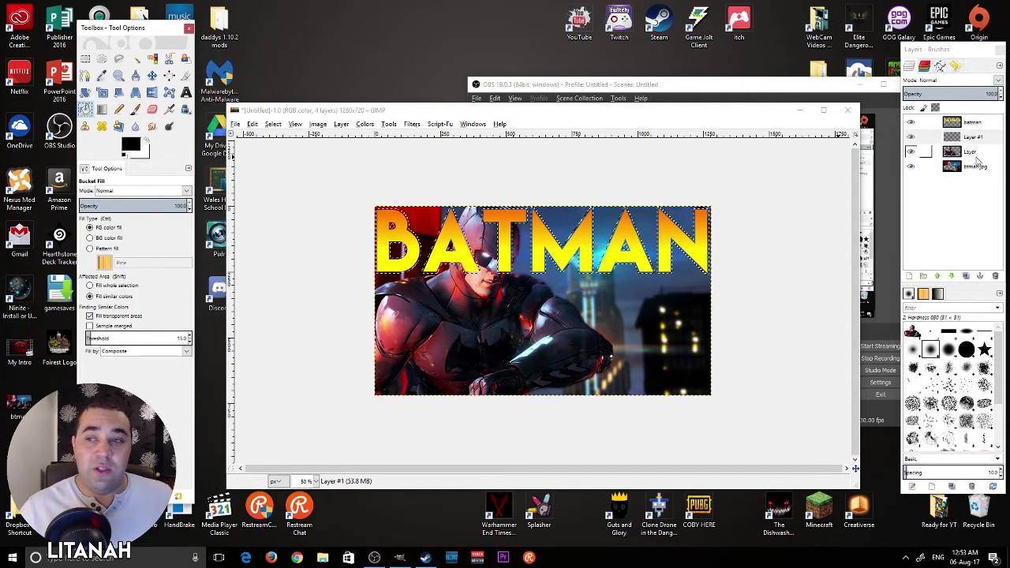
pyautogui.click(975, 139)
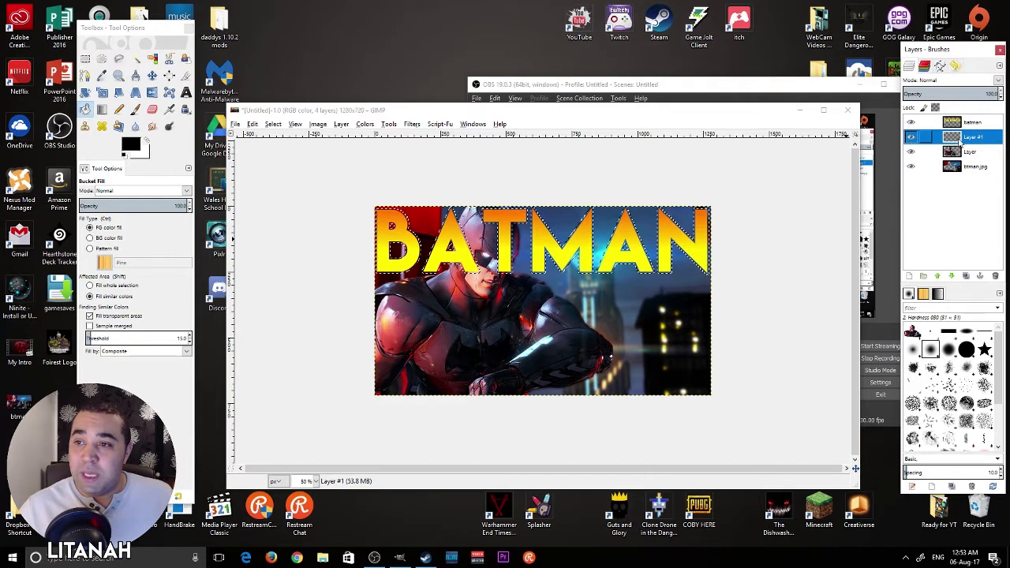
pyautogui.click(541, 245)
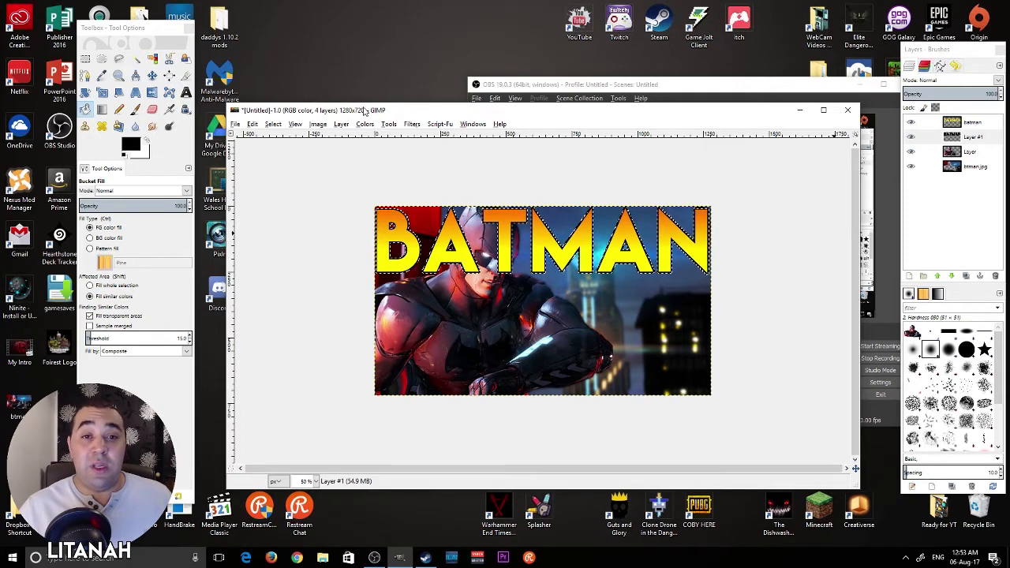
pyautogui.click(282, 125)
pyautogui.click(289, 153)
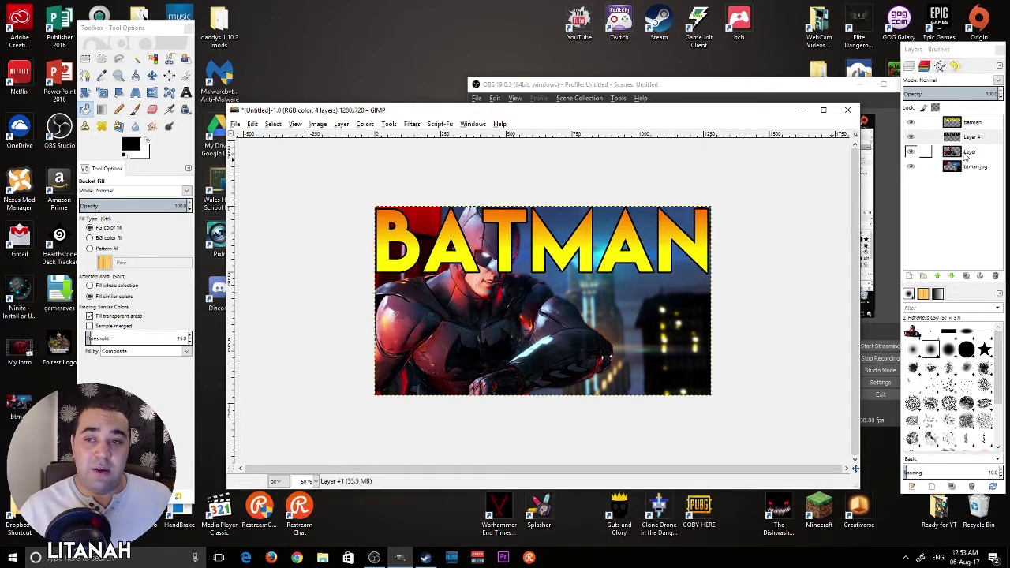
# Step: Merge the batman text layer down into its black outline layer and position the merged lettering behind the Batman cutout layer
pyautogui.rightClick(972, 124)
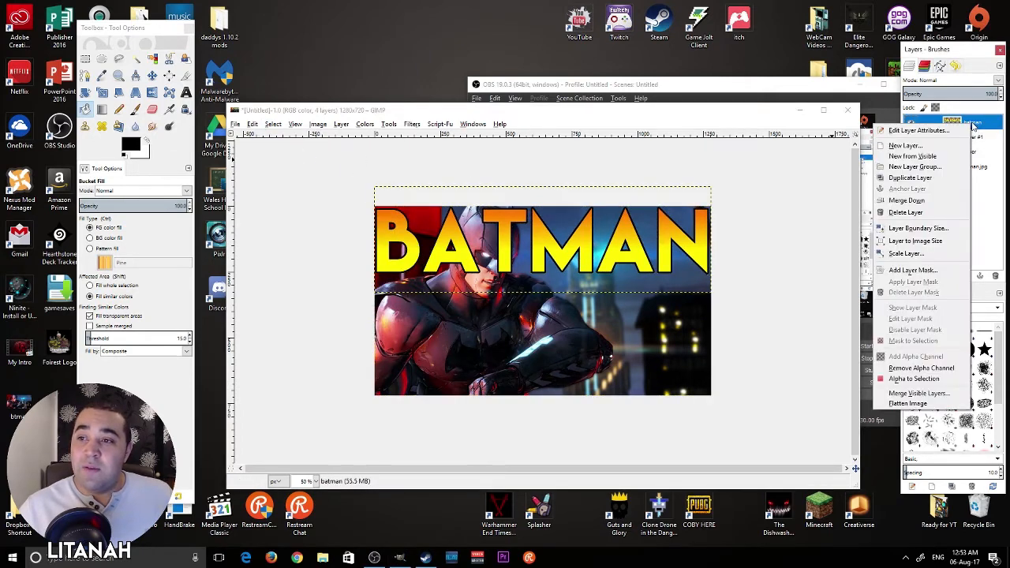
pyautogui.click(905, 201)
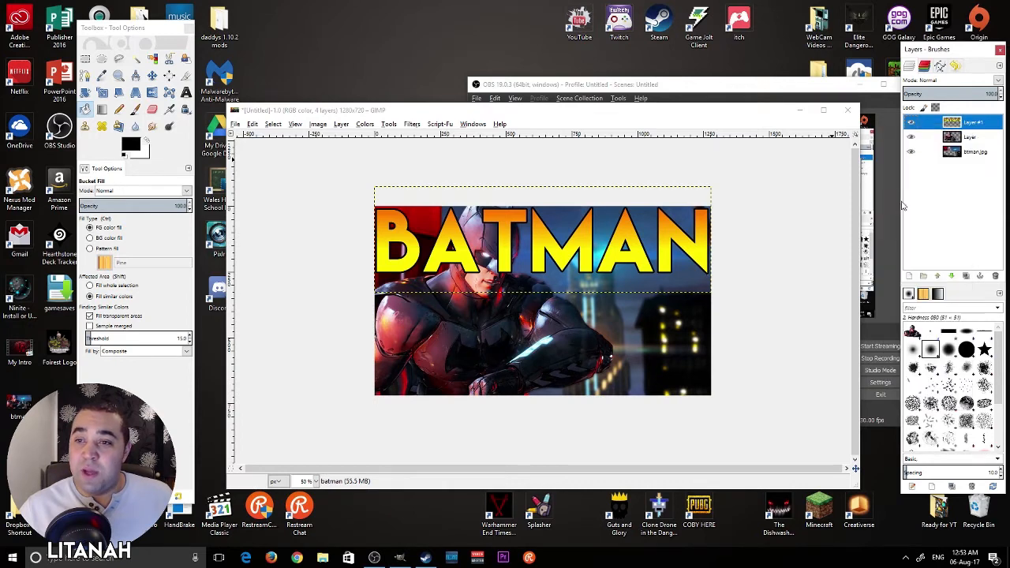
pyautogui.click(152, 76)
pyautogui.moveTo(511, 248)
pyautogui.mouseDown()
pyautogui.moveTo(515, 306)
pyautogui.moveTo(512, 253)
pyautogui.mouseUp()
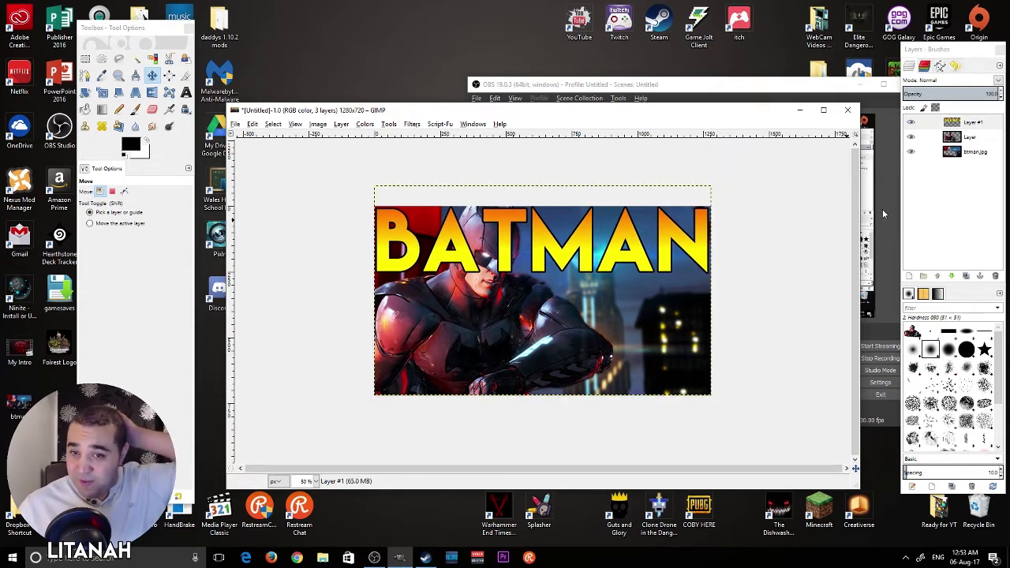
pyautogui.click(975, 125)
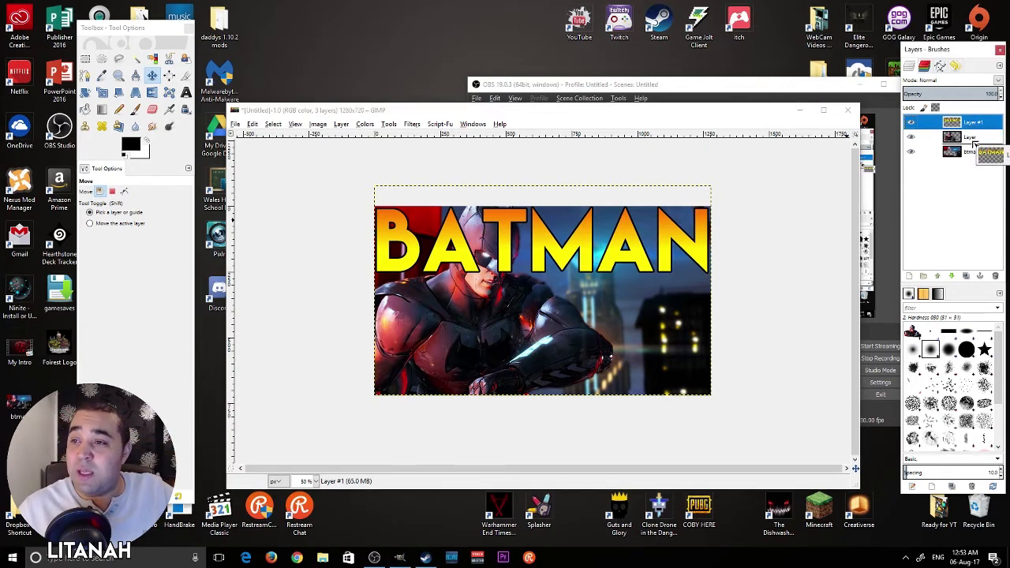
pyautogui.moveTo(974, 142); pyautogui.dragTo(973, 141)
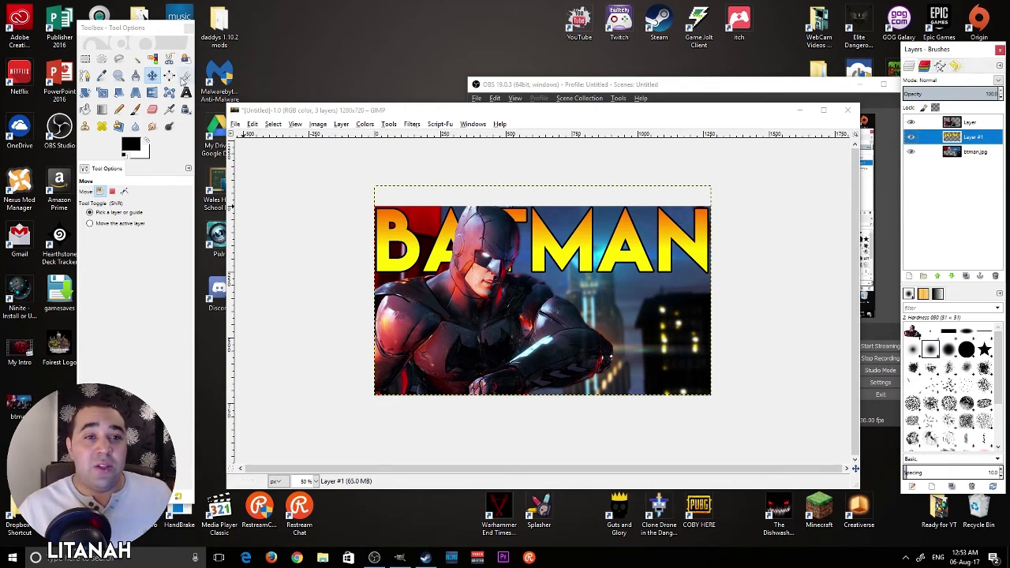
# Step: Add the text "telltale series" in white Lemon/Milk at 60 px below the right half of BATMAN
pyautogui.click(186, 92)
pyautogui.click(147, 139)
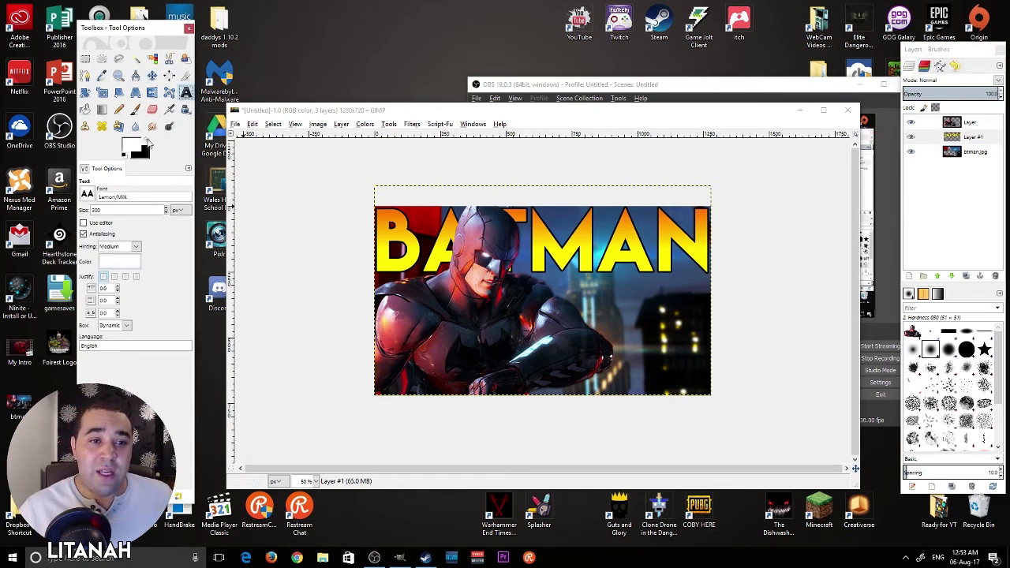
pyautogui.doubleClick(98, 209)
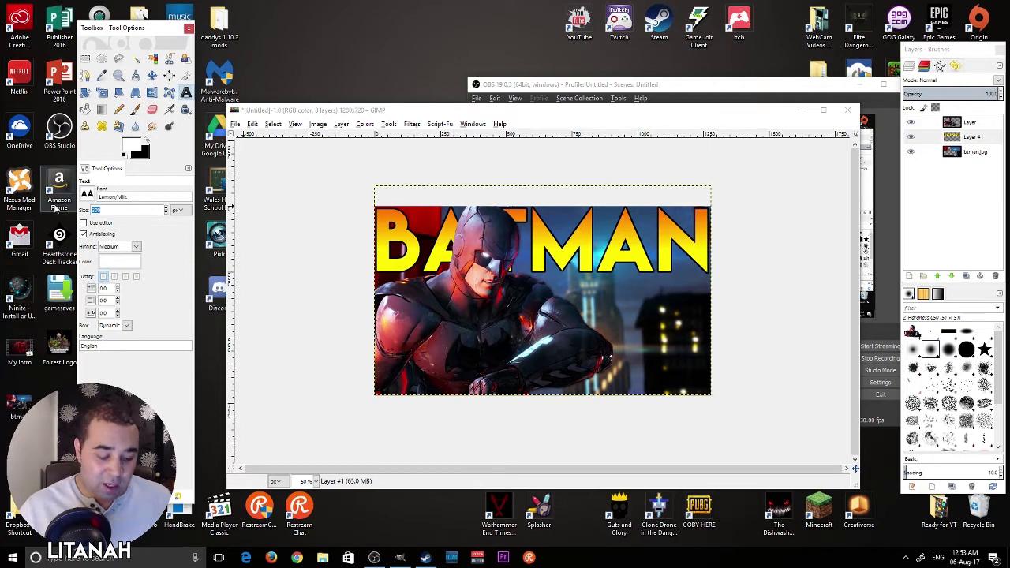
pyautogui.write('60')
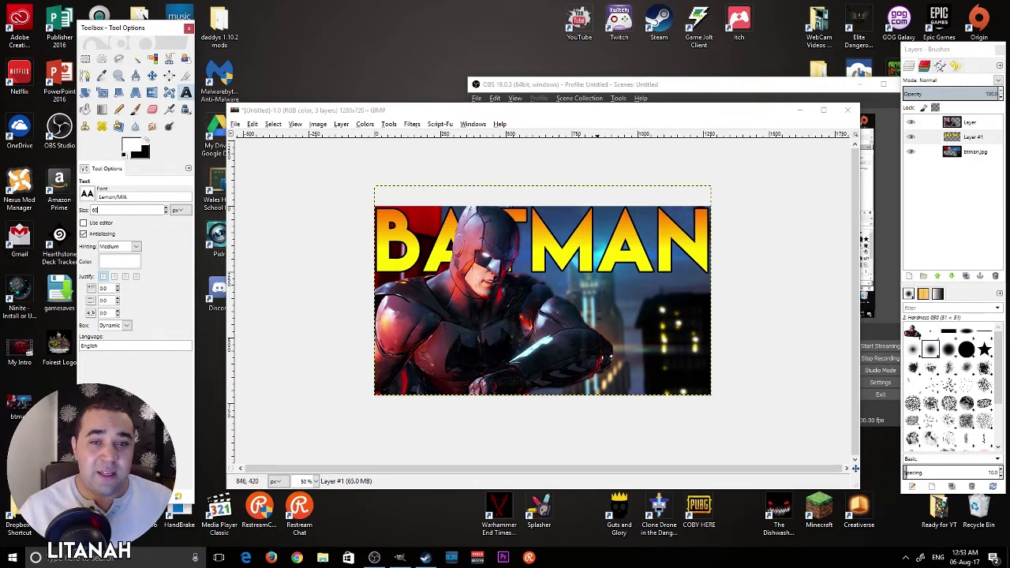
pyautogui.click(581, 292)
pyautogui.write('t')
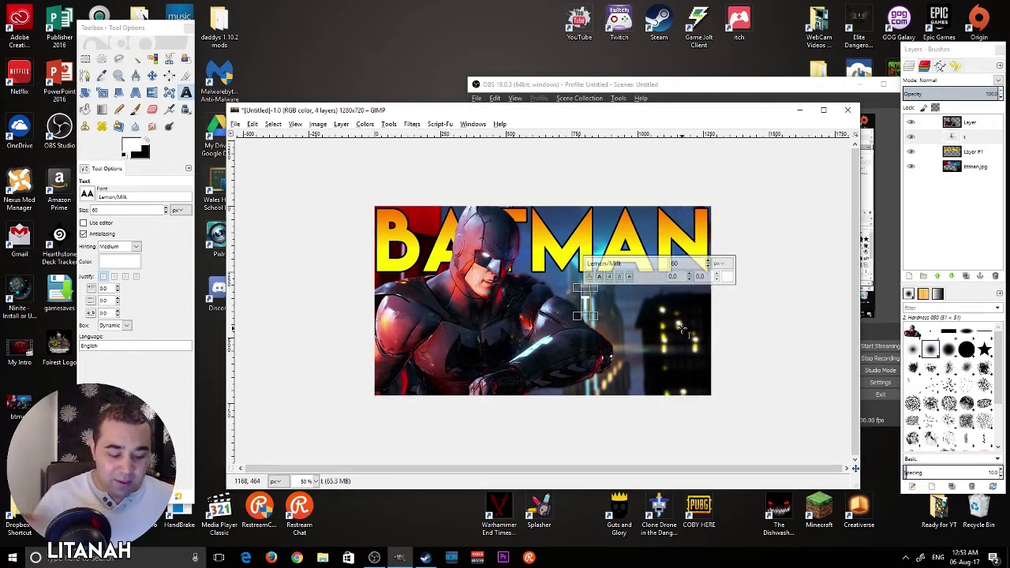
pyautogui.write('elltale')
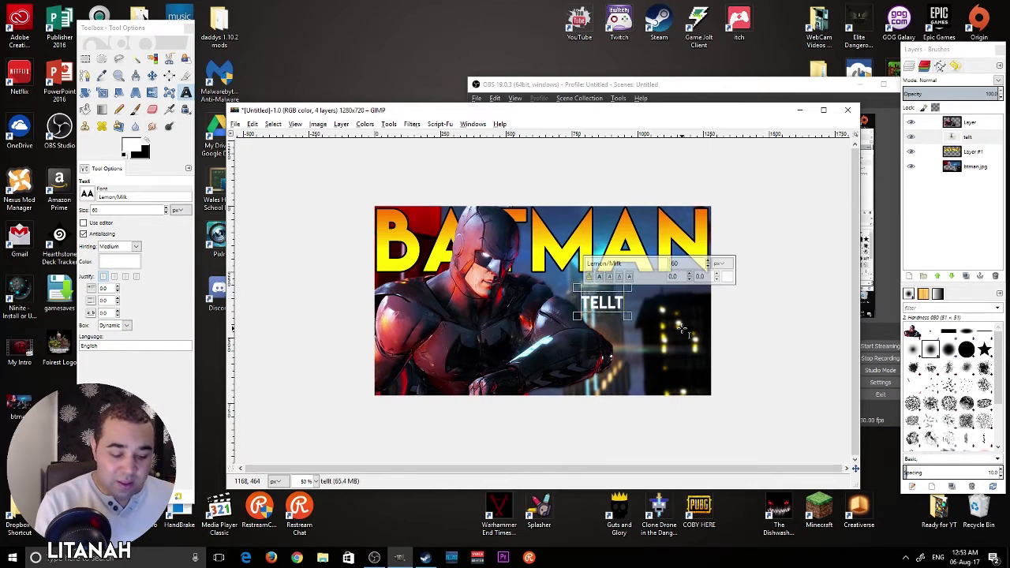
pyautogui.write(' series')
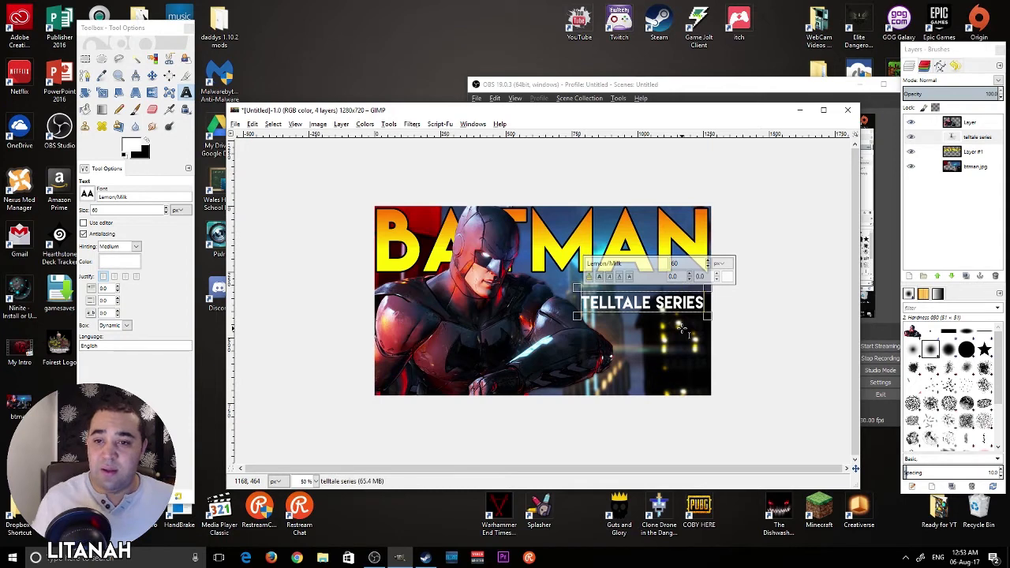
# Step: Add a separate white text layer reading "episode 0ne" below the telltale series line
pyautogui.click(610, 336)
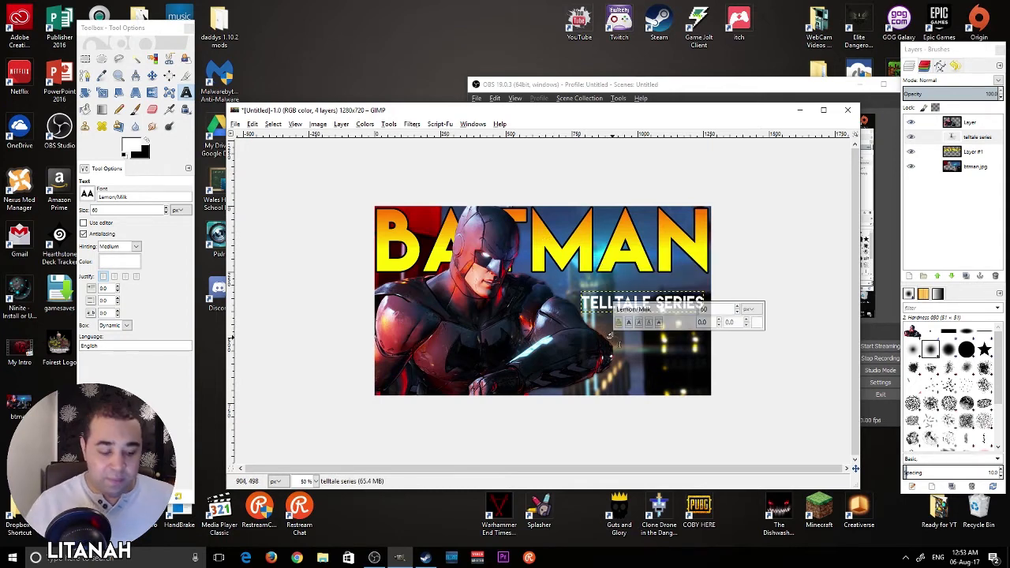
pyautogui.write('episode')
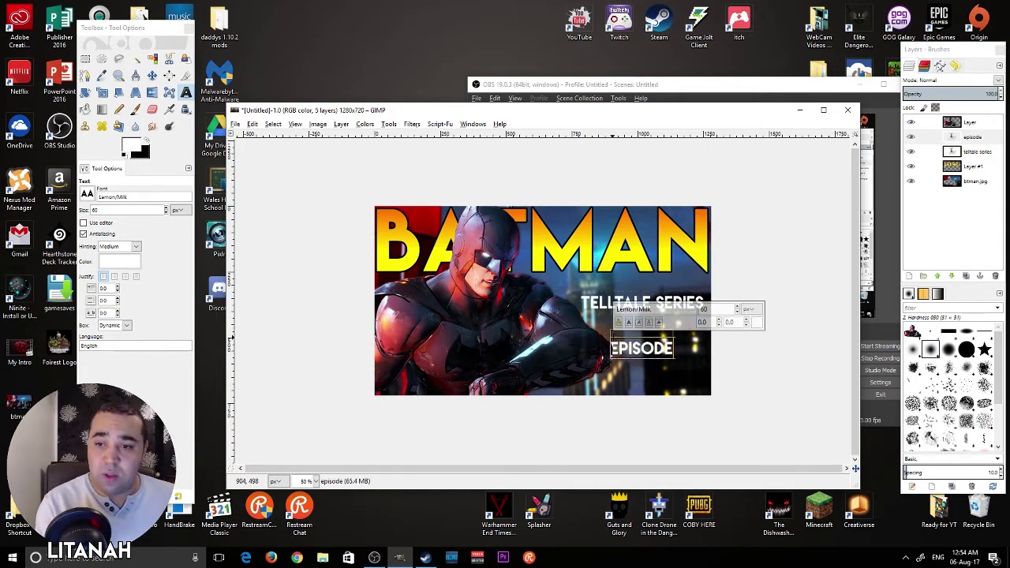
pyautogui.write(' one')
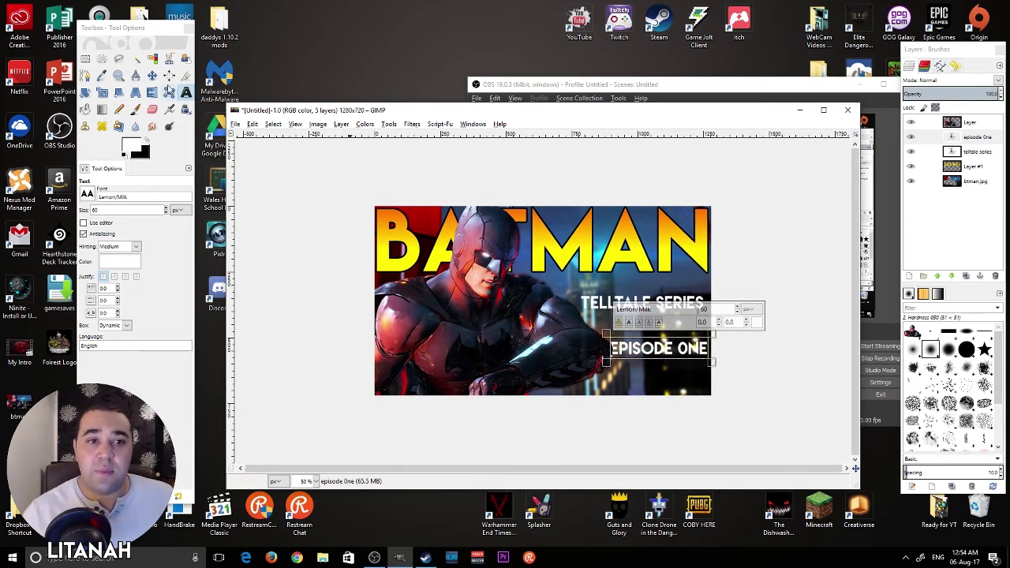
# Step: Move TELLTALE SERIES up close beneath BATMAN and place the episode line directly under it with their right edges aligned
pyautogui.click(153, 76)
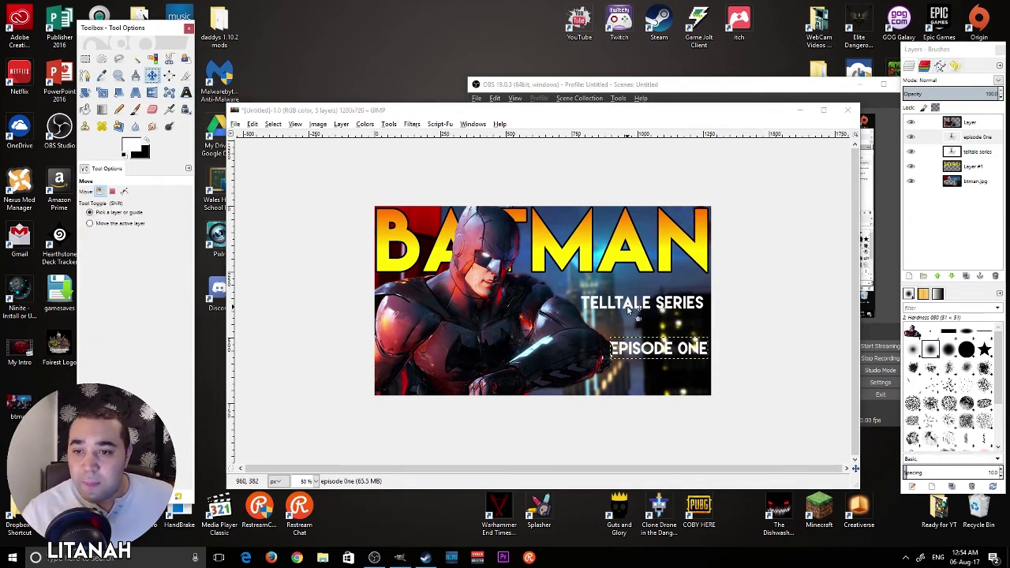
pyautogui.moveTo(629, 310); pyautogui.dragTo(633, 287)
pyautogui.hotkey('ctrl', 'z')
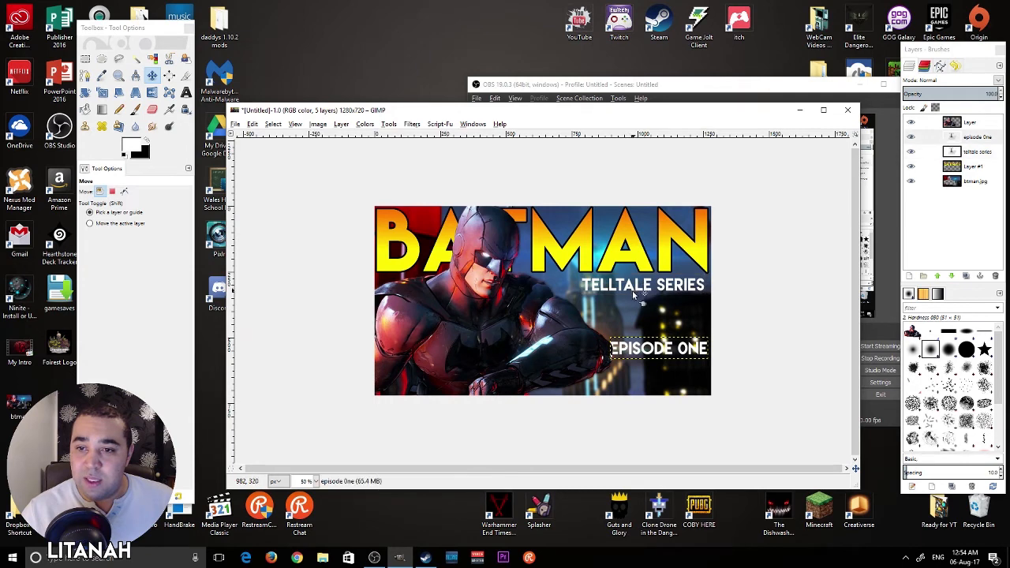
pyautogui.moveTo(645, 353); pyautogui.dragTo(642, 306)
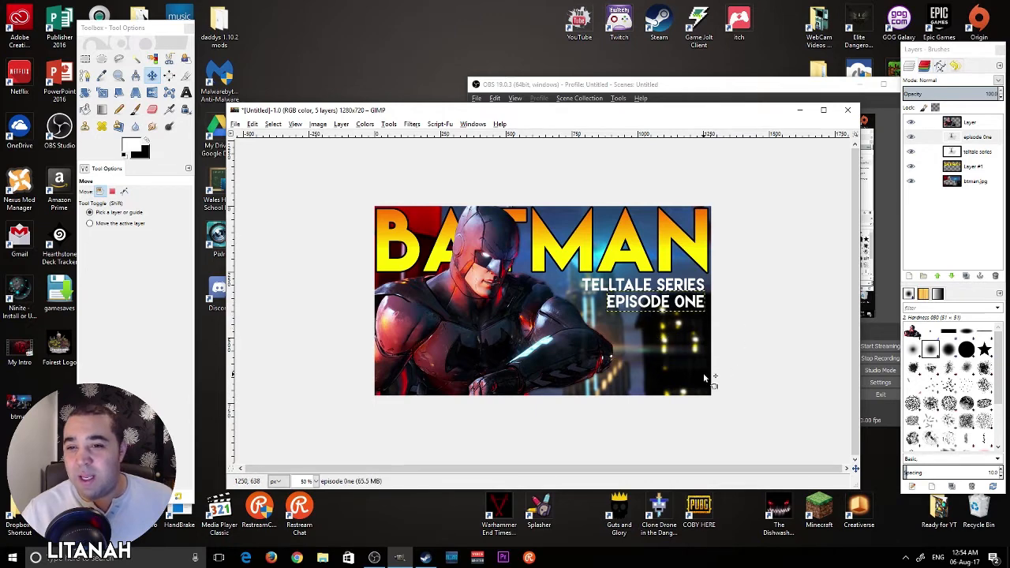
# Step: Create a new transparent layer and place it directly below the telltale series text layer
pyautogui.click(928, 237)
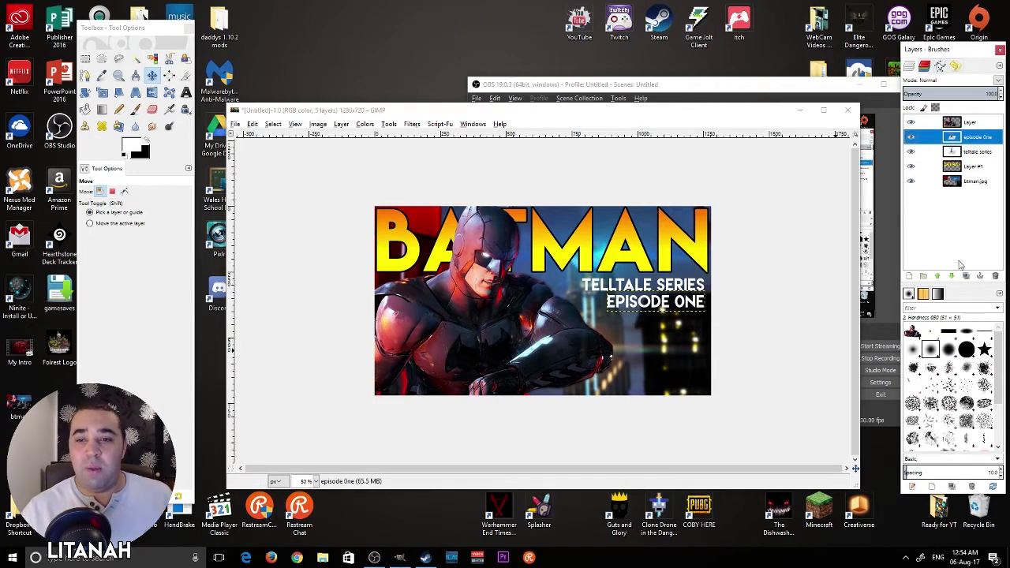
pyautogui.click(909, 276)
pyautogui.click(912, 357)
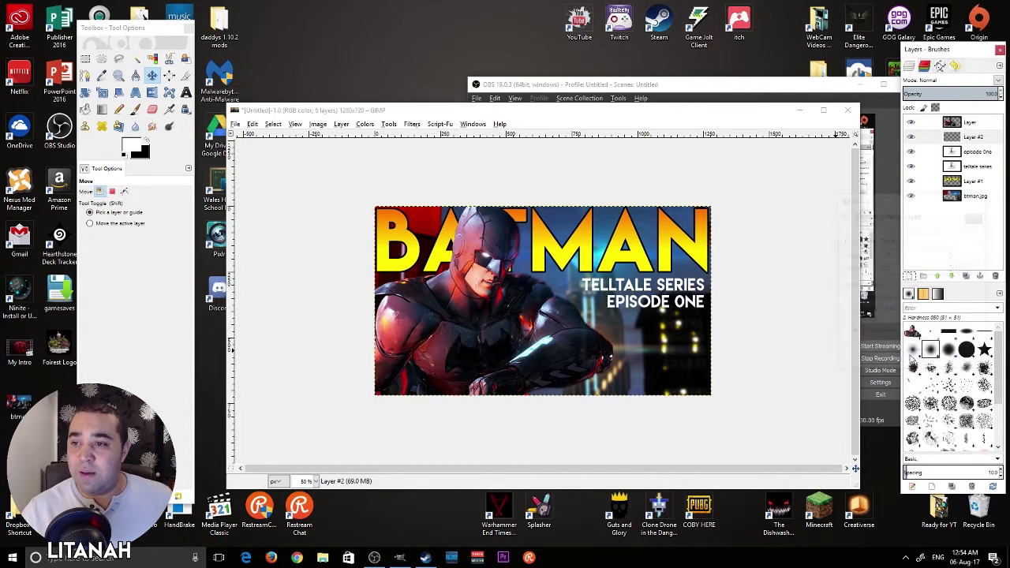
pyautogui.moveTo(975, 151); pyautogui.dragTo(969, 176)
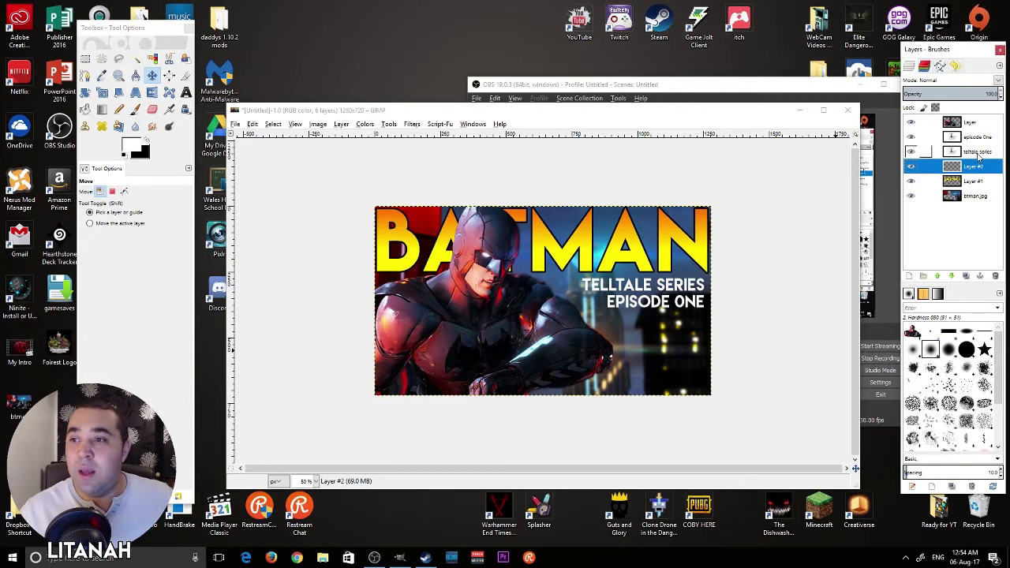
# Step: Select the episode text's letters with Alpha to Selection and grow the selection by 3 px
pyautogui.click(978, 153)
pyautogui.click(973, 138)
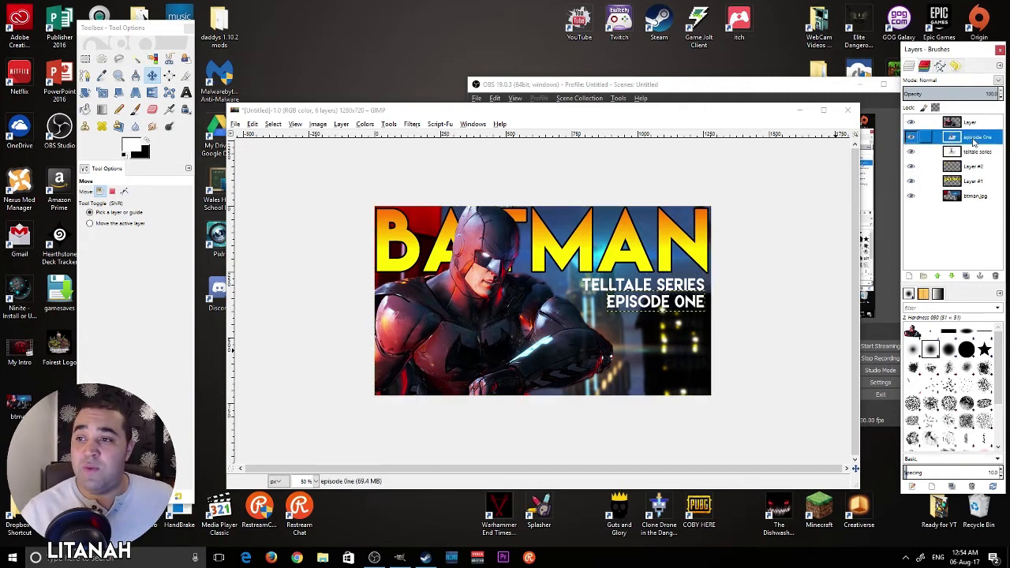
pyautogui.rightClick(973, 141)
pyautogui.click(911, 448)
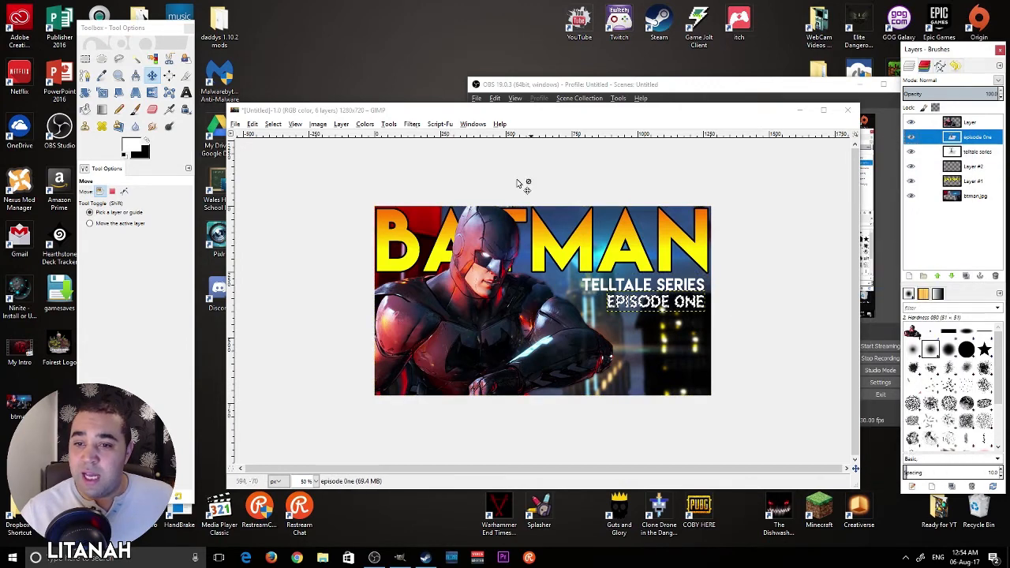
pyautogui.click(273, 124)
pyautogui.click(286, 260)
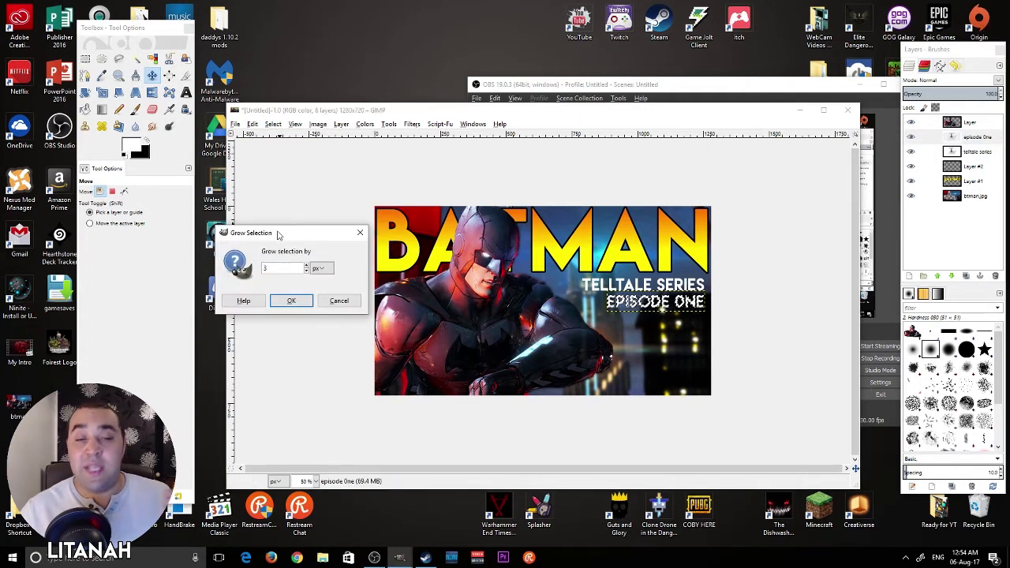
pyautogui.click(290, 300)
# Step: Fill the grown episode text selection with black on Layer #2, using Bucket Fill with black as the foreground colour
pyautogui.click(149, 142)
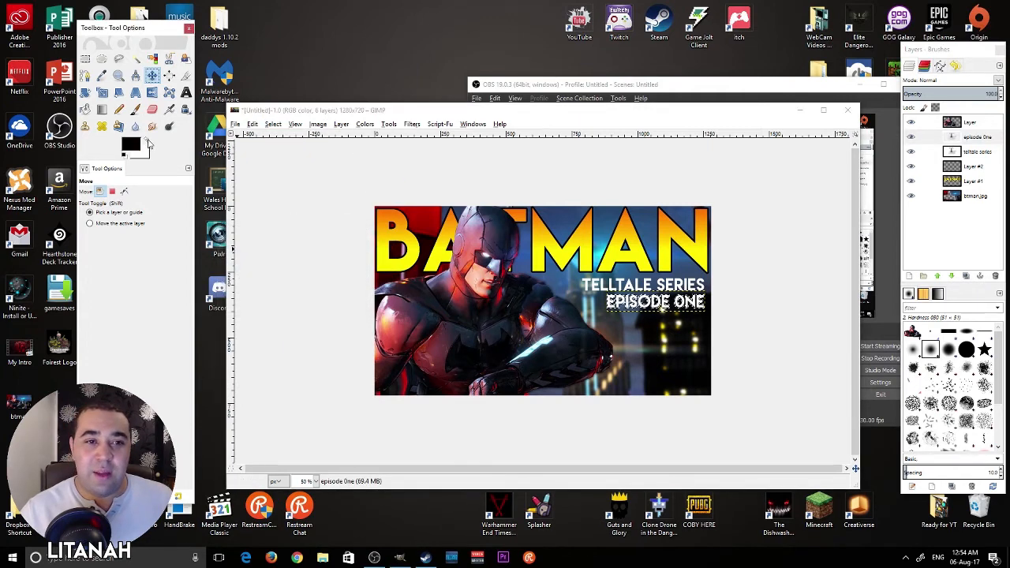
pyautogui.click(85, 109)
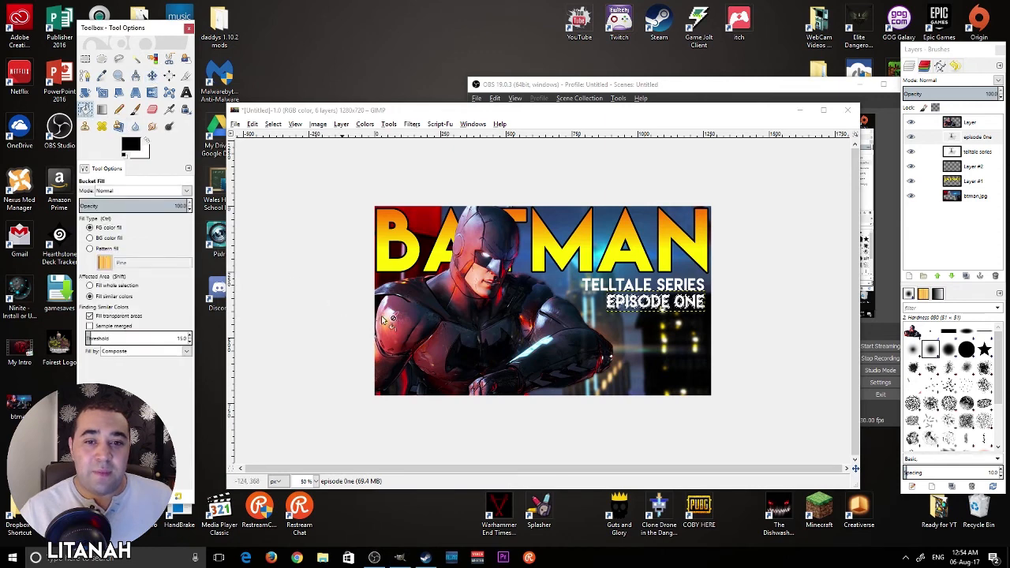
pyautogui.click(273, 124)
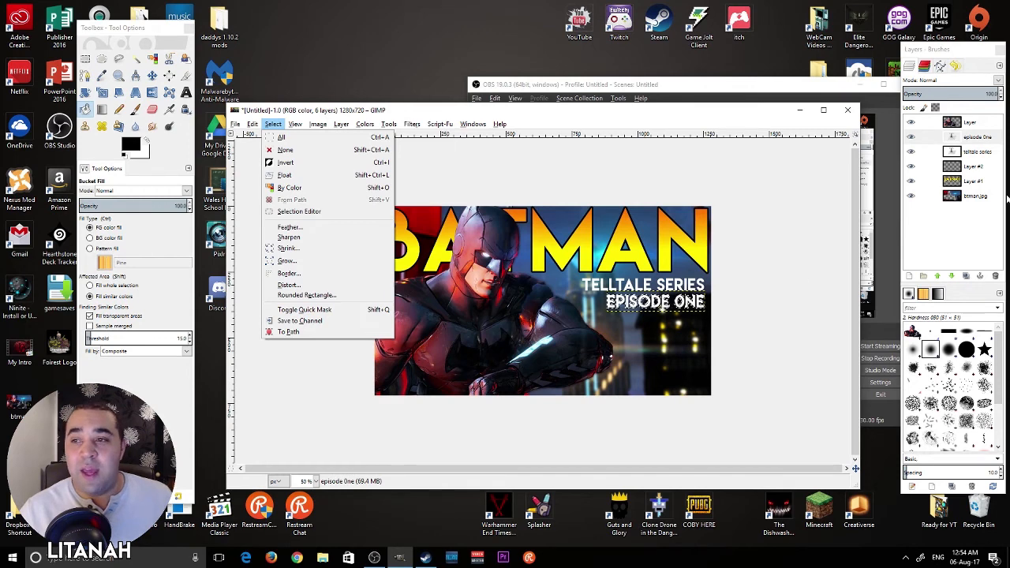
pyautogui.click(969, 166)
pyautogui.click(969, 166)
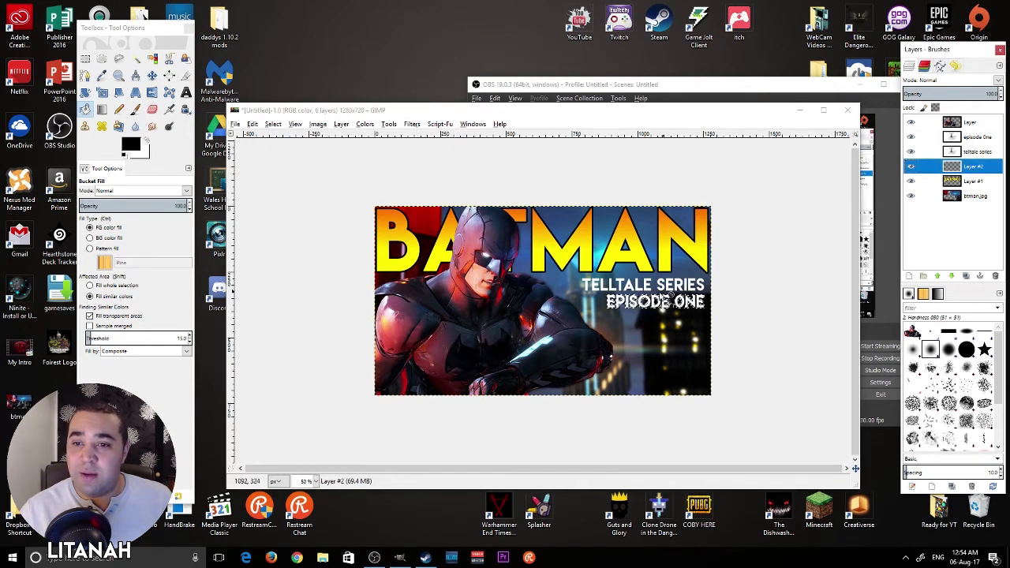
pyautogui.click(628, 303)
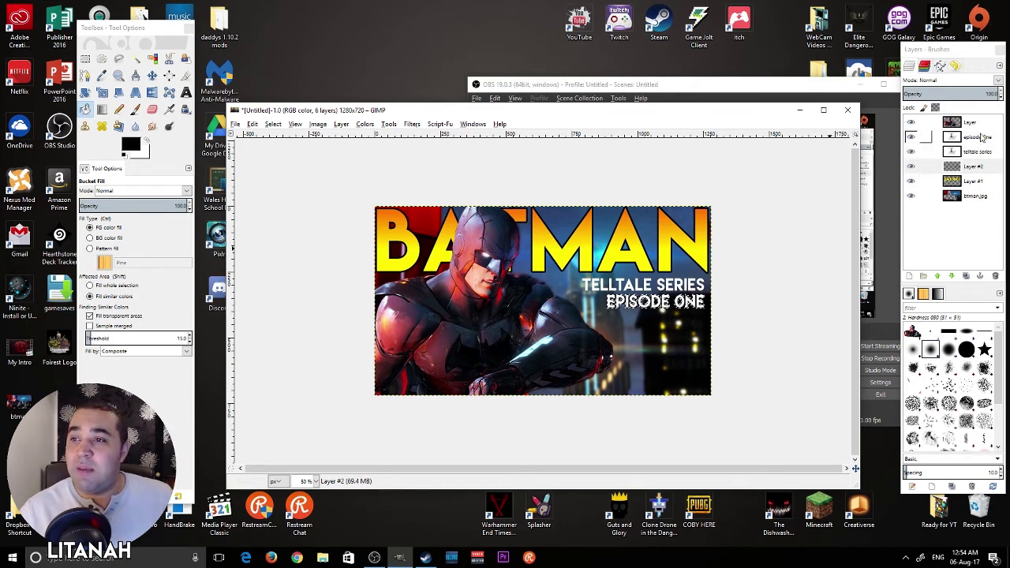
# Step: Select the telltale series text's letters with Alpha to Selection and grow the selection by 3 px
pyautogui.rightClick(976, 153)
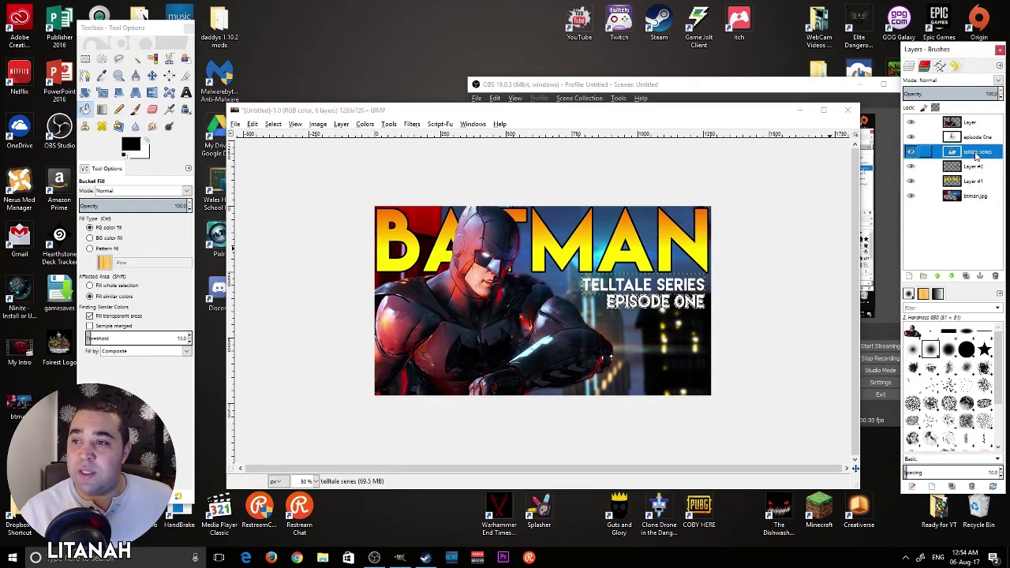
pyautogui.click(981, 152)
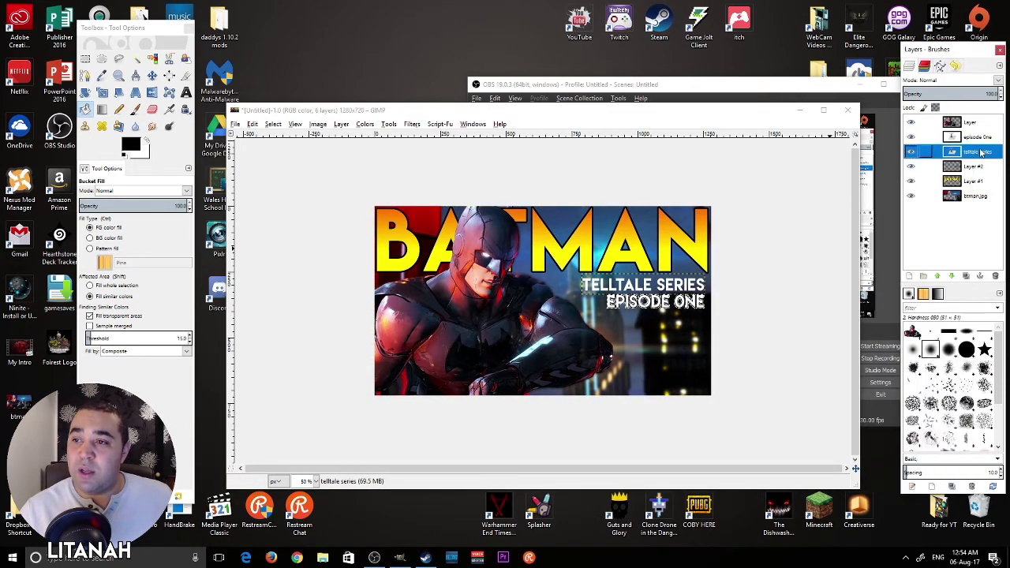
pyautogui.rightClick(961, 151)
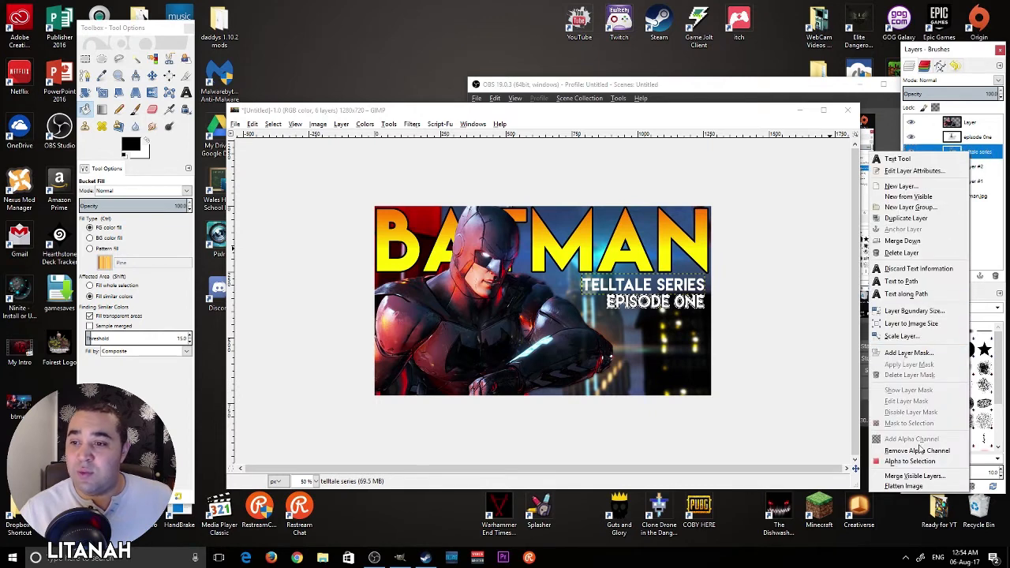
pyautogui.click(900, 462)
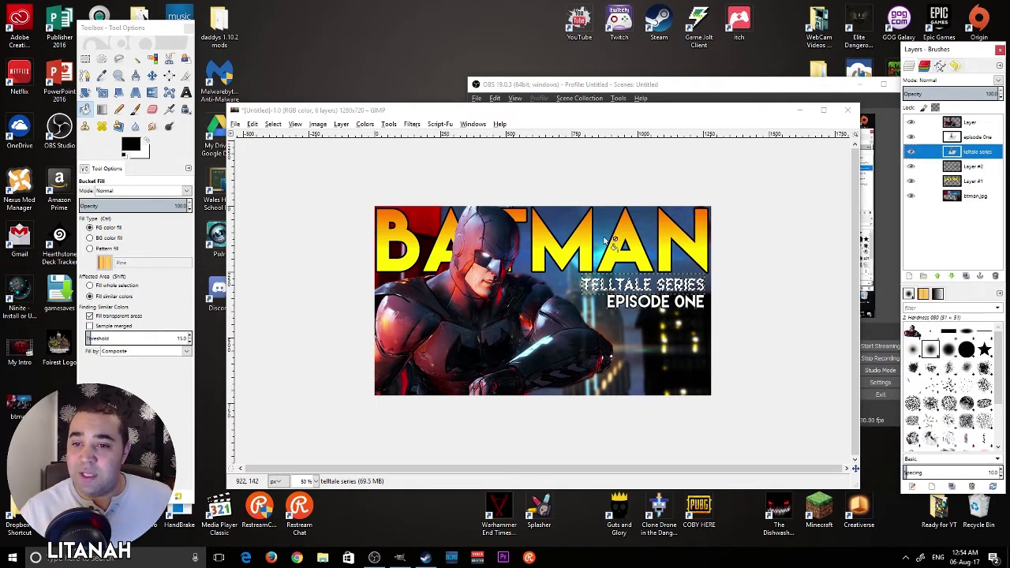
pyautogui.click(274, 124)
pyautogui.click(286, 260)
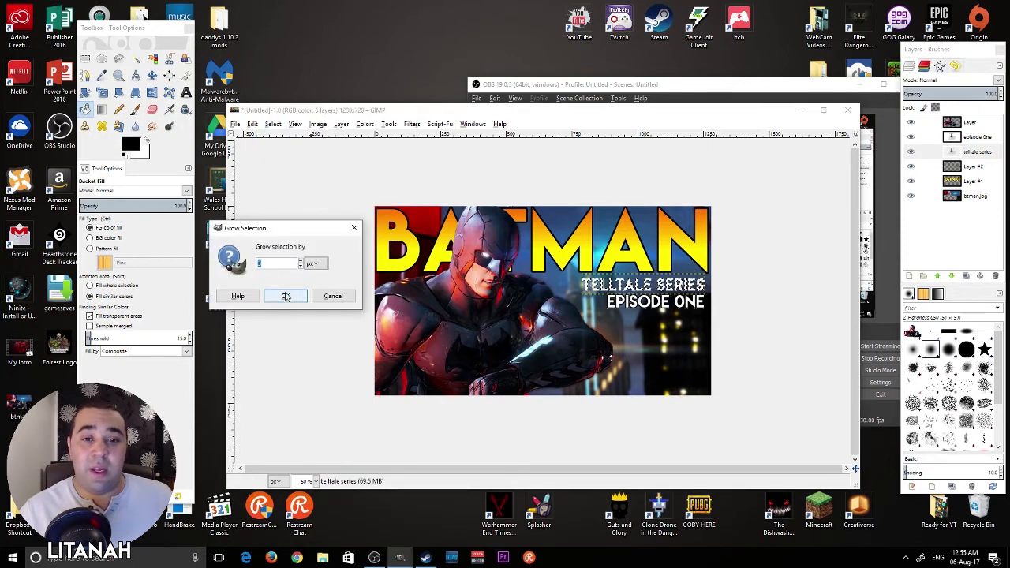
pyautogui.click(285, 296)
# Step: Bucket-fill the grown telltale series selection with black on Layer #2 and clear the selection
pyautogui.click(84, 111)
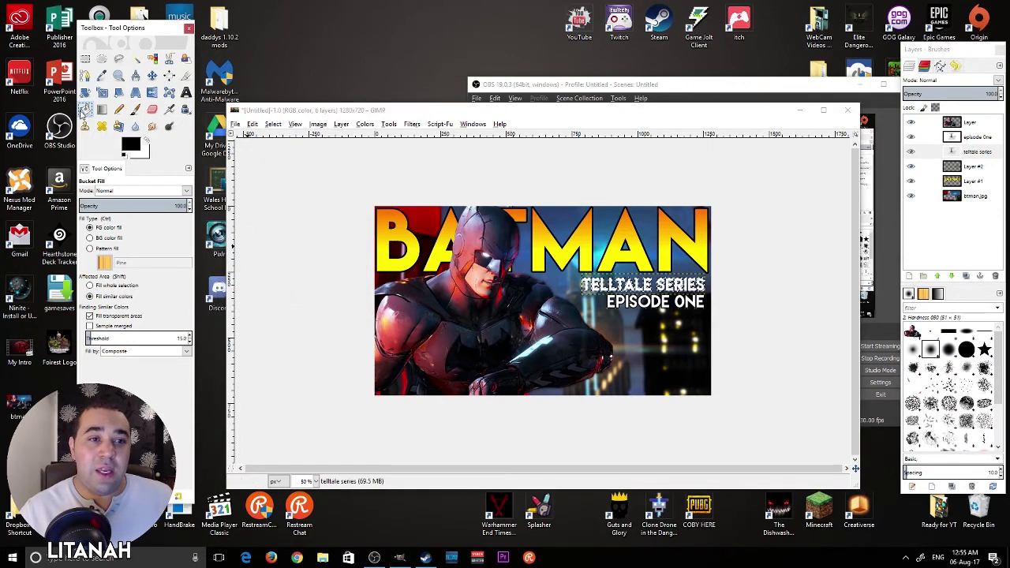
pyautogui.click(975, 167)
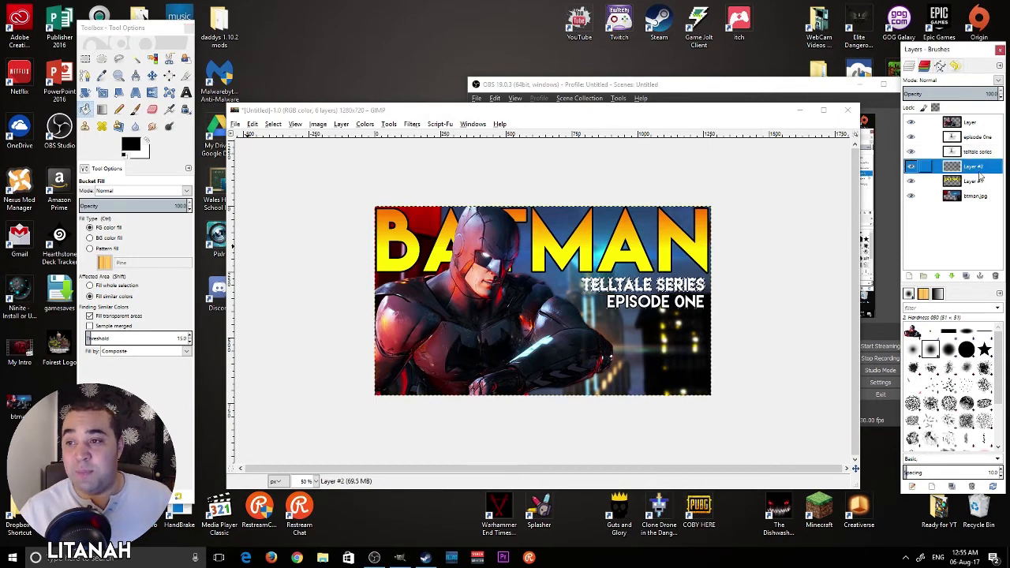
pyautogui.click(610, 289)
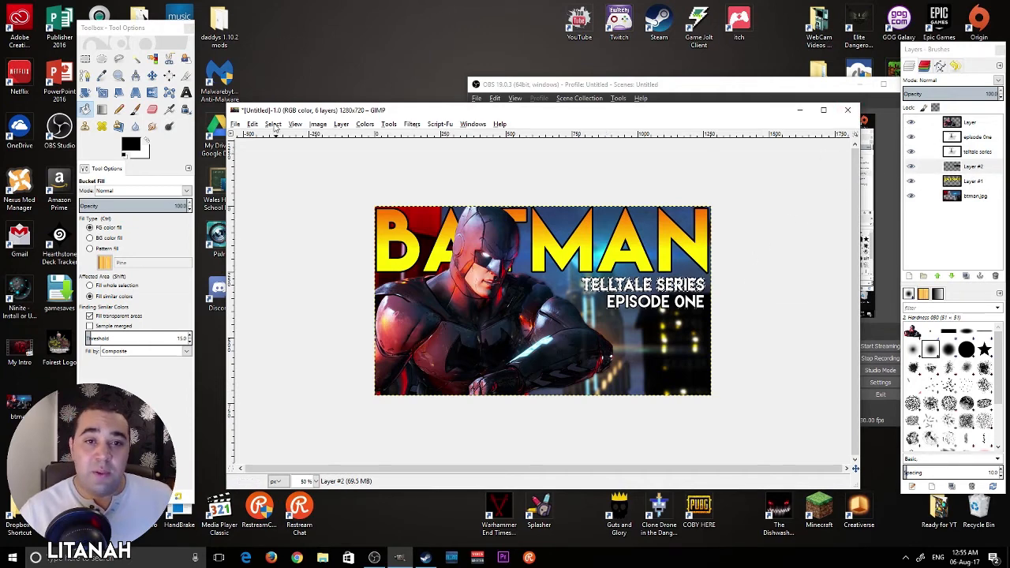
pyautogui.click(273, 124)
pyautogui.click(284, 148)
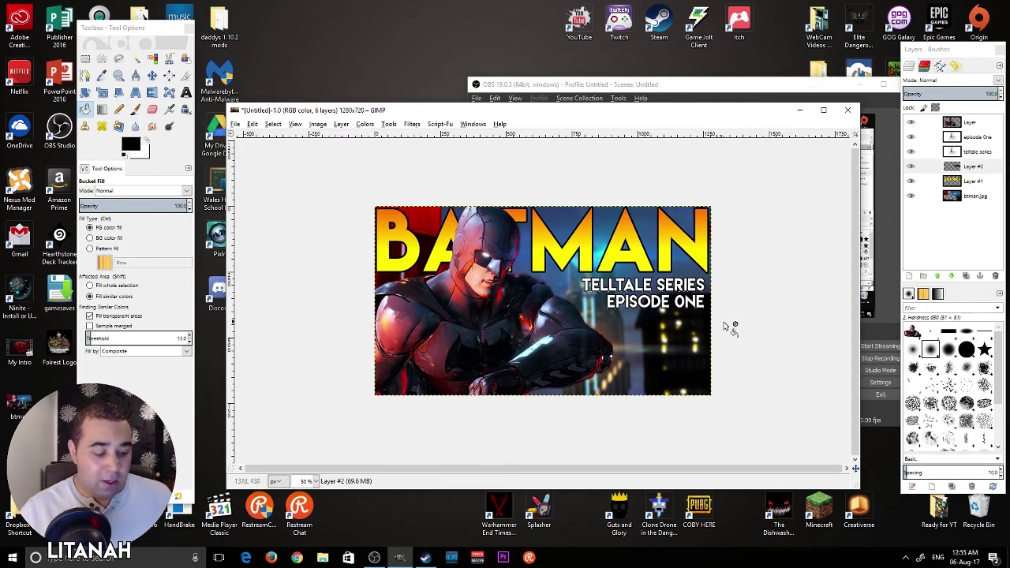
# Step: Inspect the black text outlines up close and in isolation by temporarily hiding the other layers, restoring their visibility at the end
pyautogui.scroll(3, 726, 331)
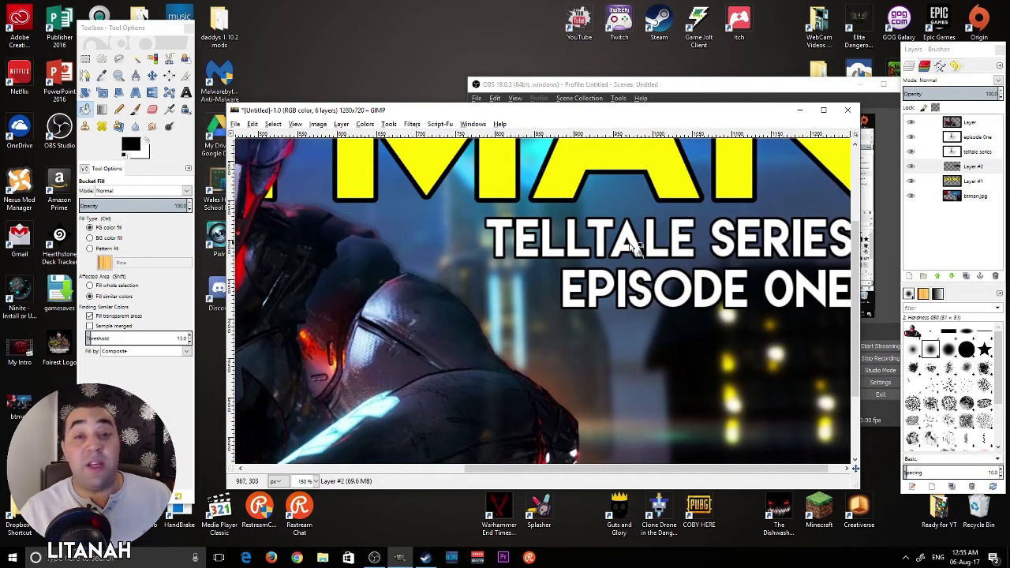
pyautogui.scroll(-3, 568, 278)
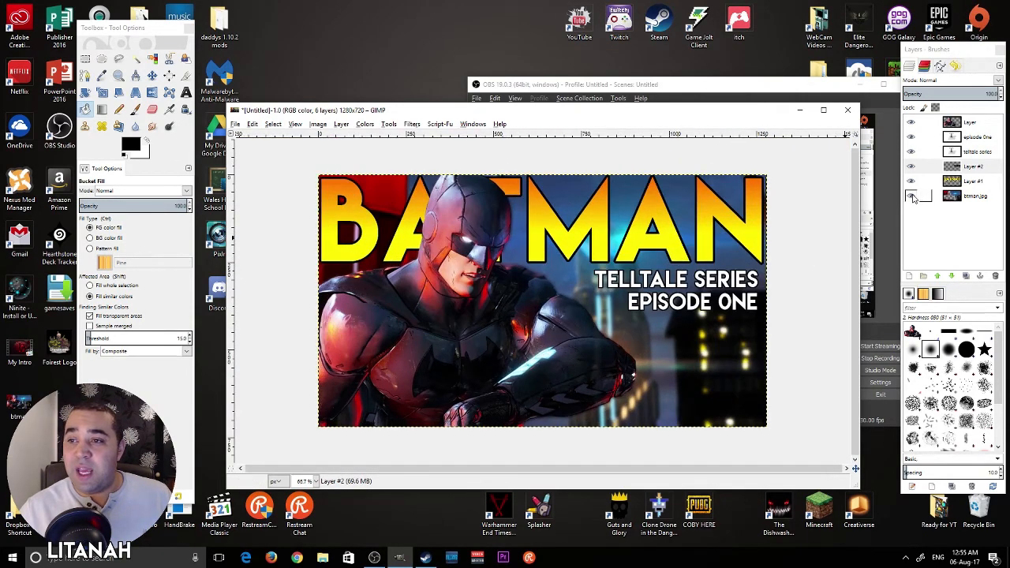
pyautogui.click(911, 195)
pyautogui.click(911, 181)
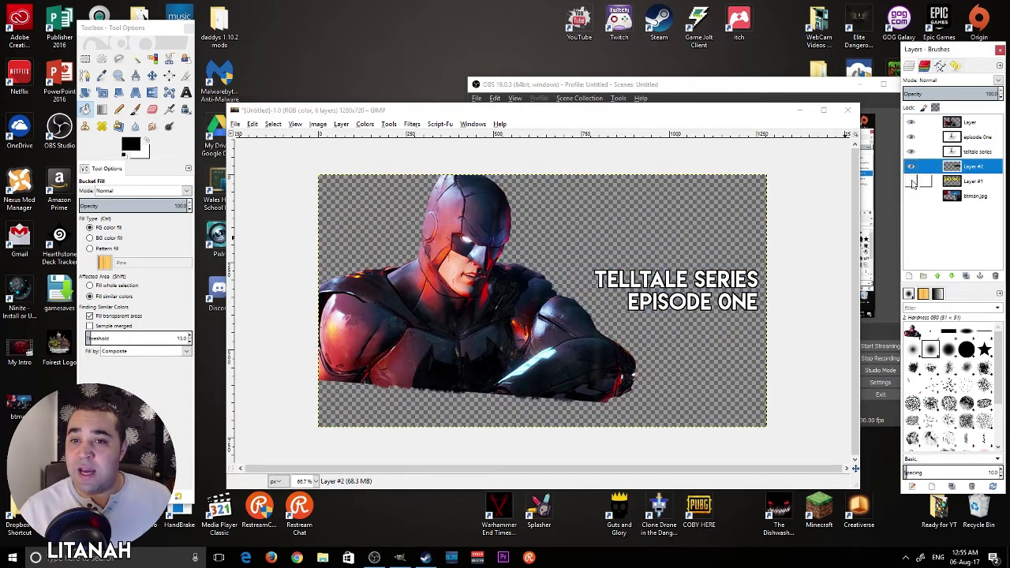
pyautogui.click(911, 122)
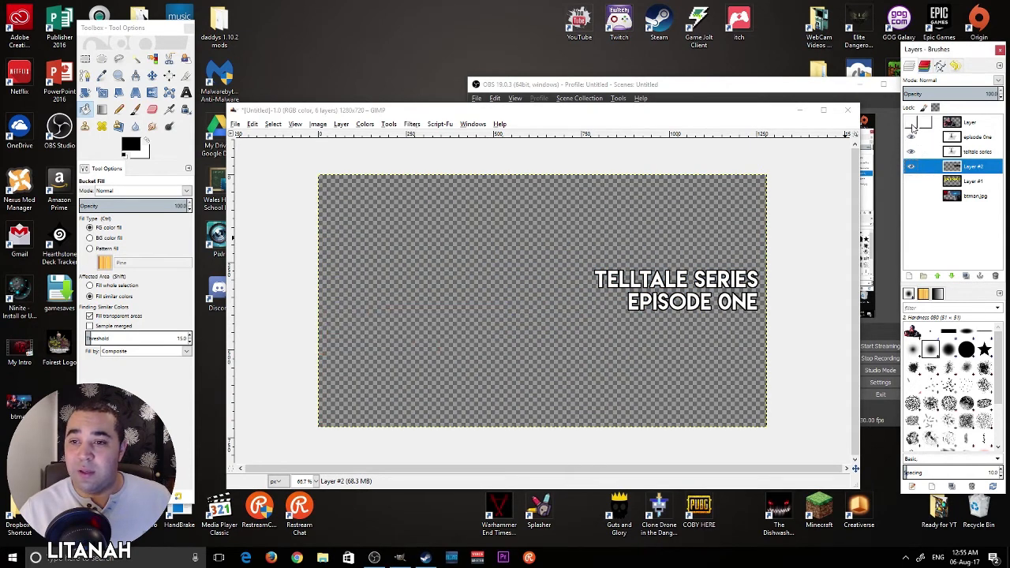
pyautogui.click(911, 136)
pyautogui.click(911, 152)
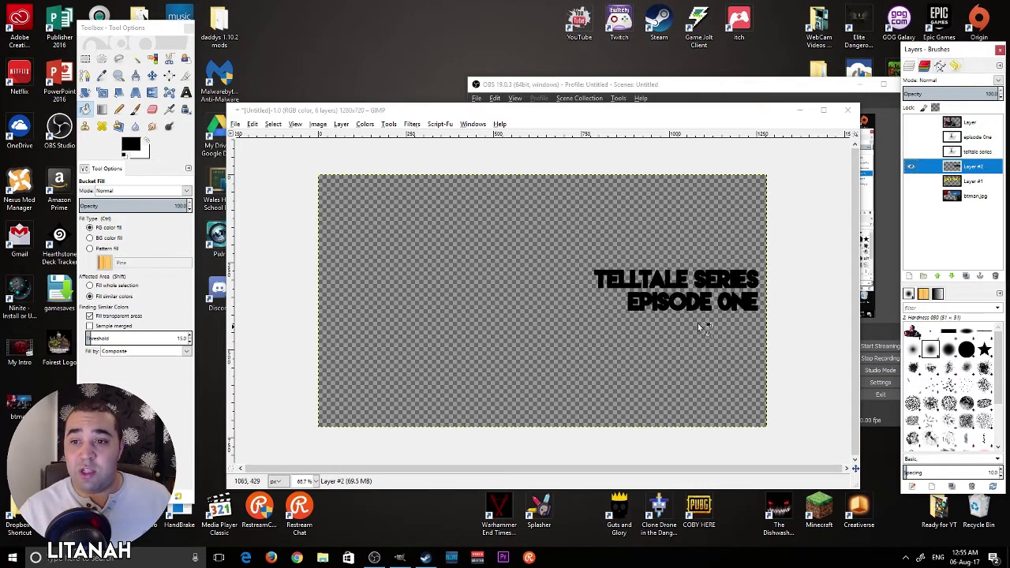
pyautogui.click(912, 150)
pyautogui.click(911, 136)
pyautogui.click(912, 122)
pyautogui.click(911, 181)
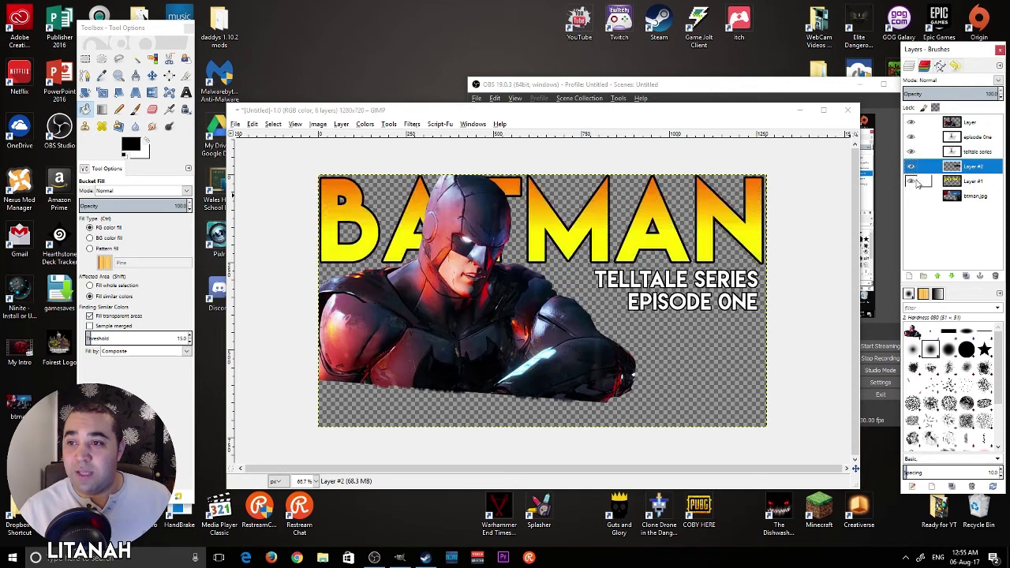
pyautogui.click(911, 195)
# Step: Merge the episode and telltale series text layers down into Layer #2 and nudge the combined lettering with the Move tool
pyautogui.rightClick(972, 139)
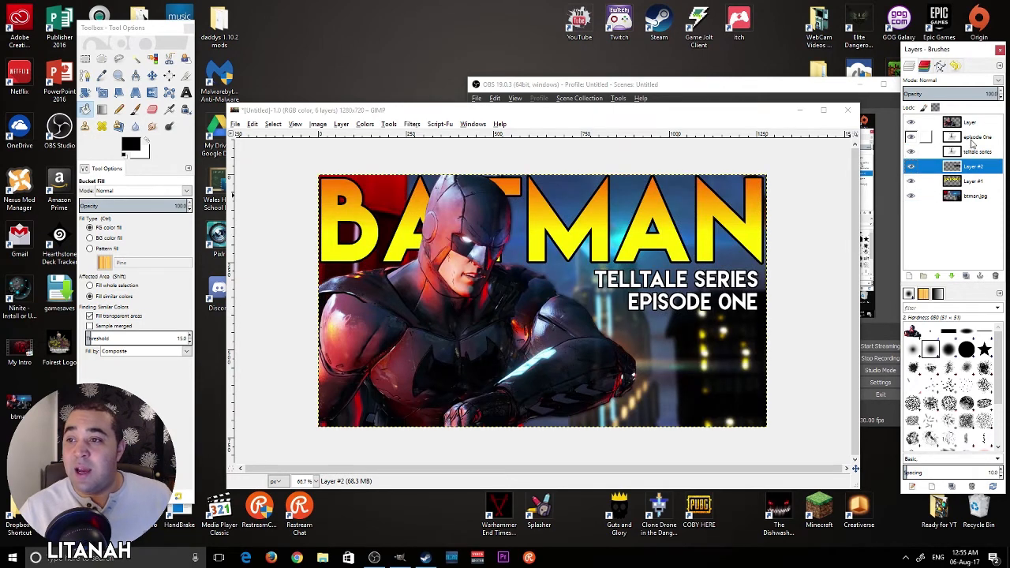
pyautogui.click(912, 240)
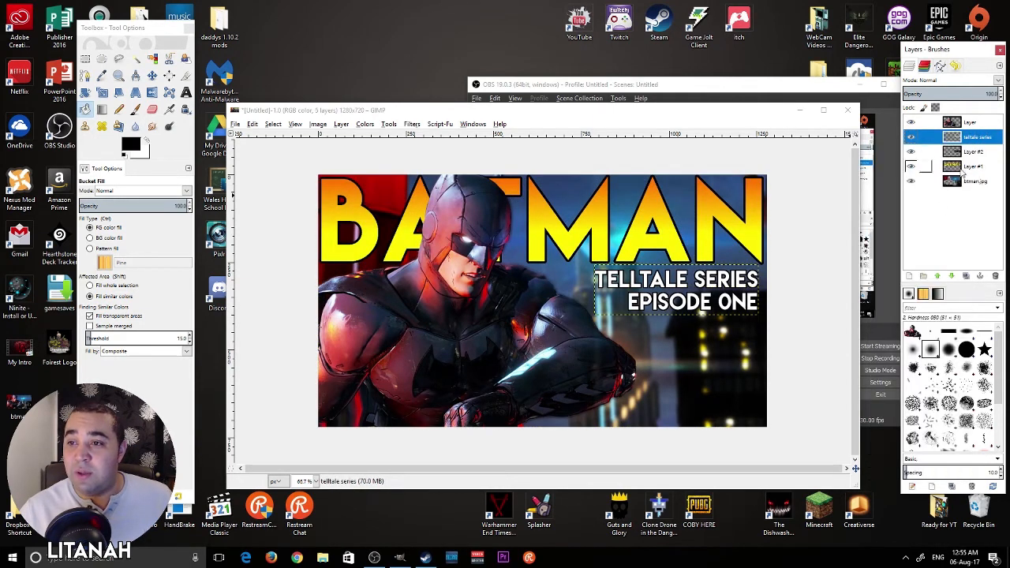
pyautogui.rightClick(978, 138)
pyautogui.click(909, 213)
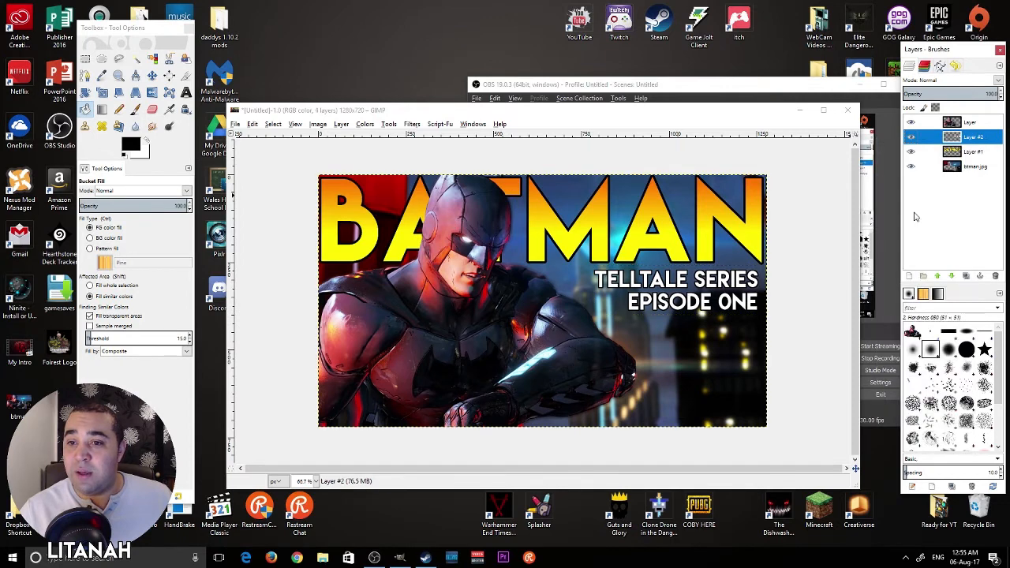
pyautogui.click(153, 75)
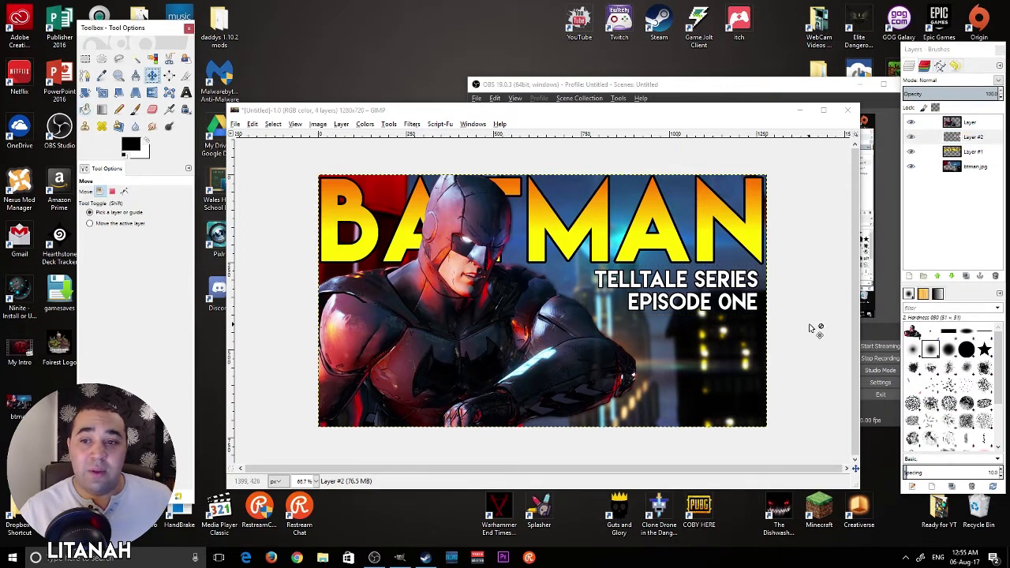
pyautogui.moveTo(702, 316)
pyautogui.mouseDown()
pyautogui.moveTo(631, 339)
pyautogui.moveTo(611, 316)
pyautogui.moveTo(699, 313)
pyautogui.mouseUp()
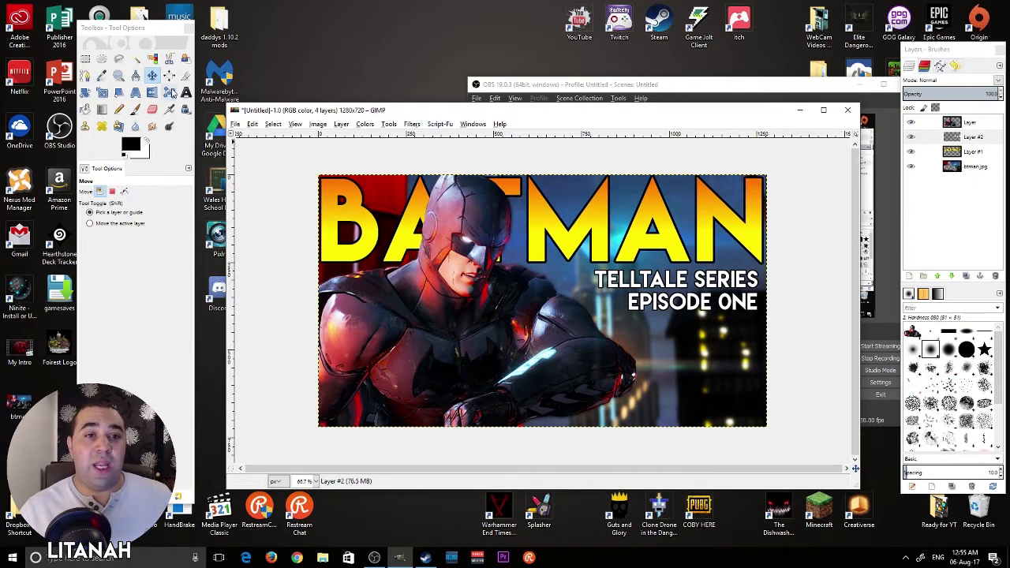
# Step: Add a red text layer reading "live" over the lower part of the image in Lemon/Milk at 300 px
pyautogui.click(187, 92)
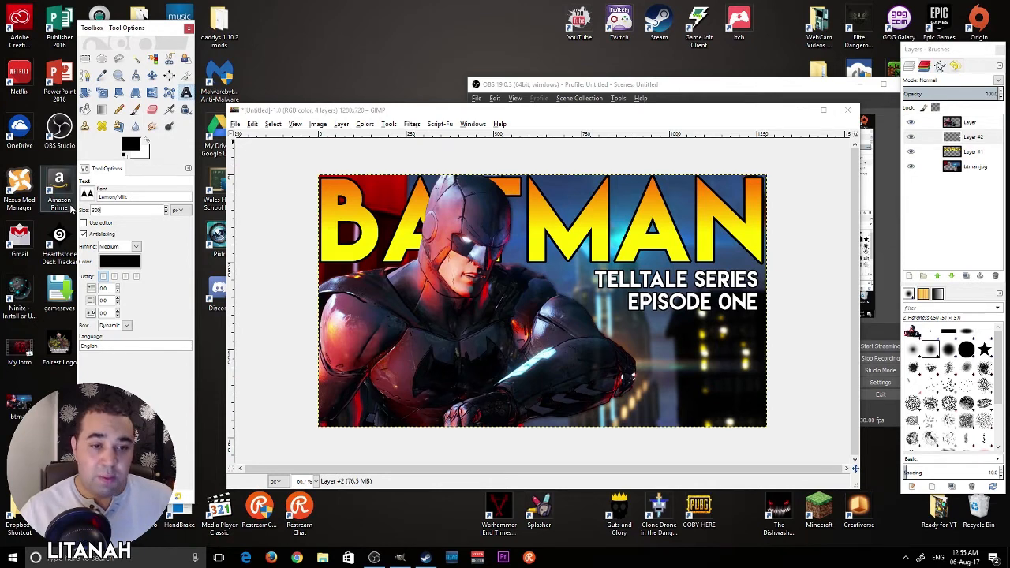
pyautogui.click(131, 145)
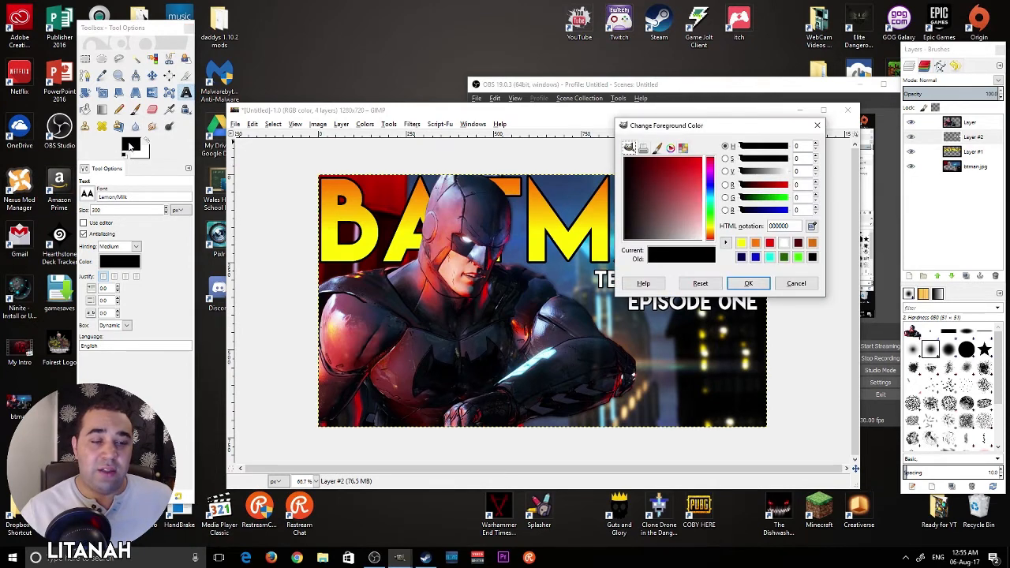
pyautogui.click(770, 243)
pyautogui.click(748, 283)
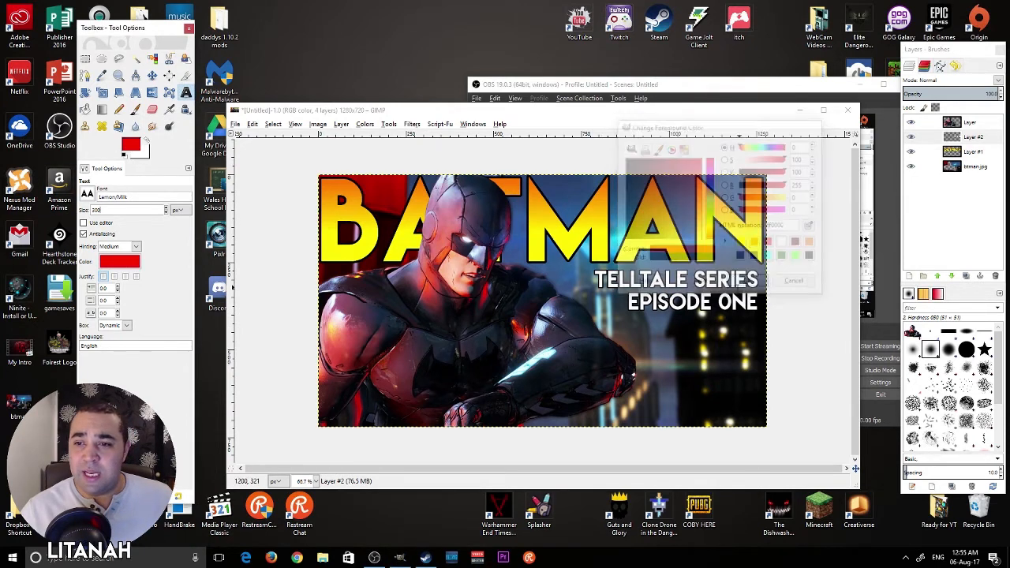
pyautogui.click(509, 379)
pyautogui.write('liv')
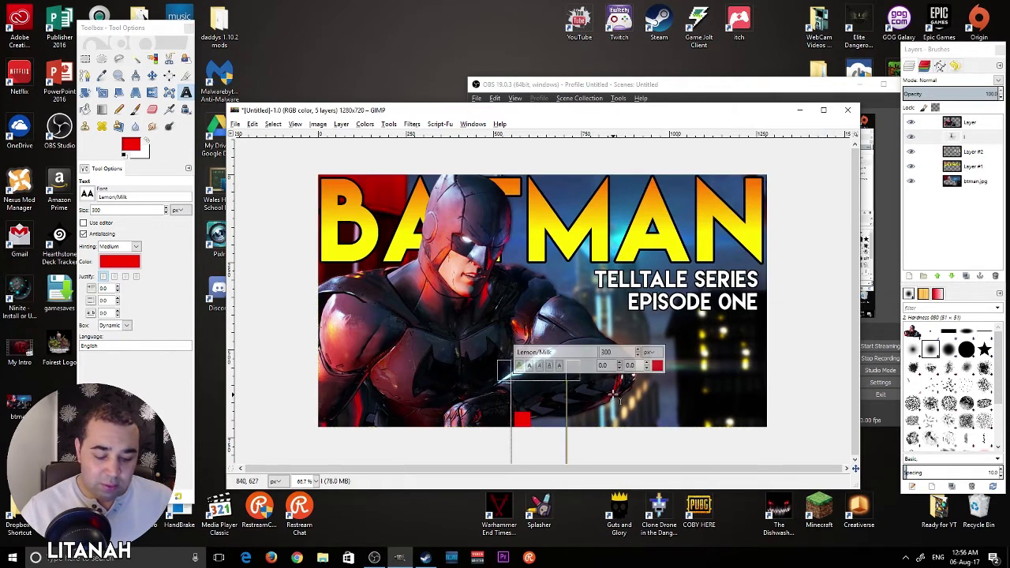
pyautogui.write('e')
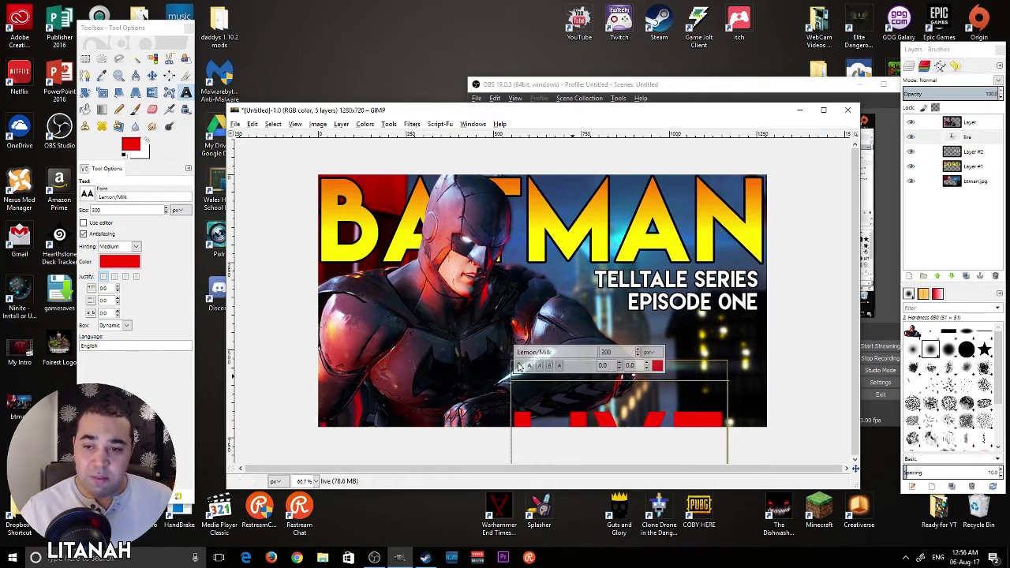
# Step: Move LIVE into the image's lower-left corner and raise its layer above the Batman cutout
pyautogui.click(152, 75)
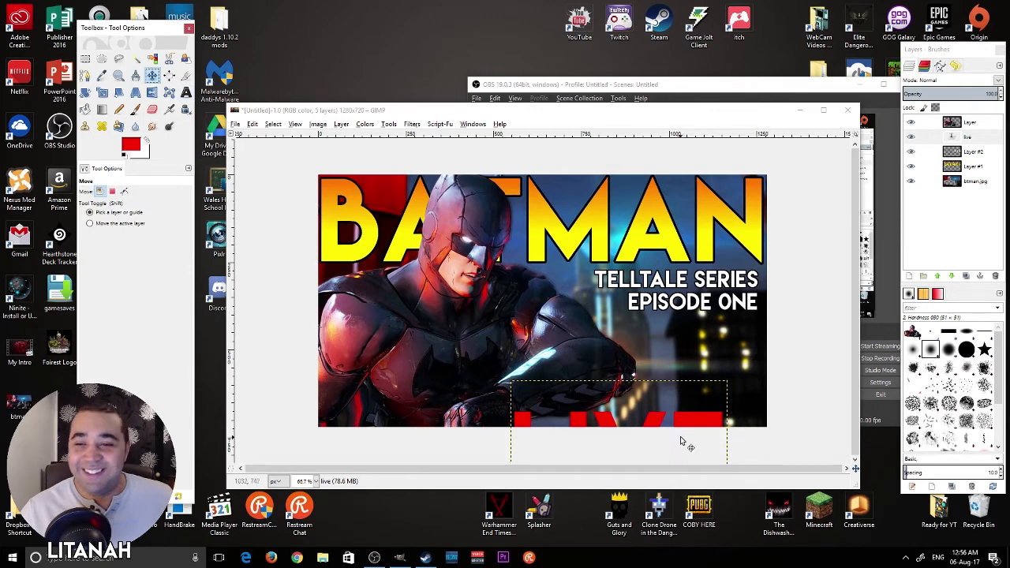
pyautogui.moveTo(658, 434); pyautogui.dragTo(460, 355)
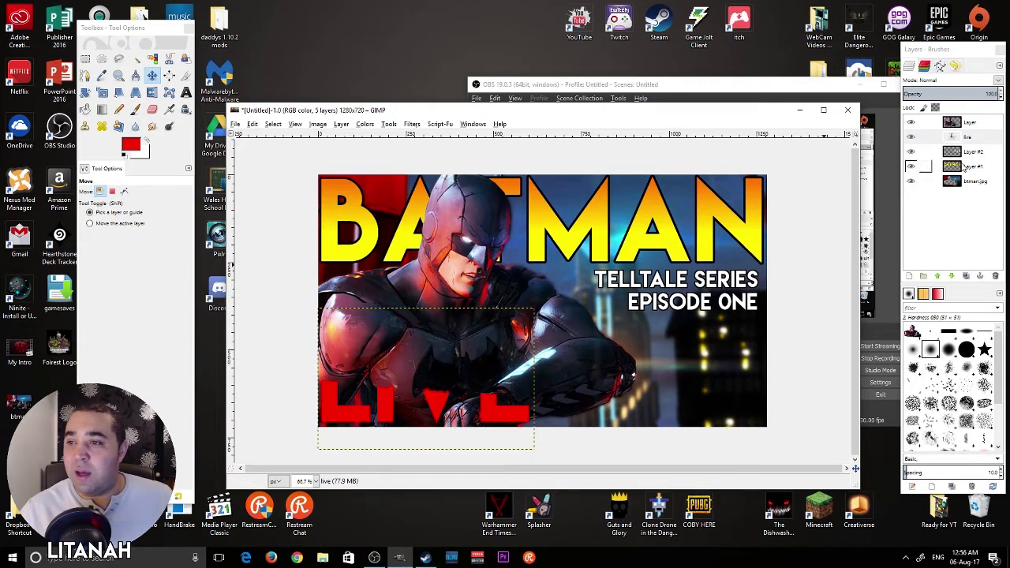
pyautogui.moveTo(975, 139); pyautogui.dragTo(979, 123)
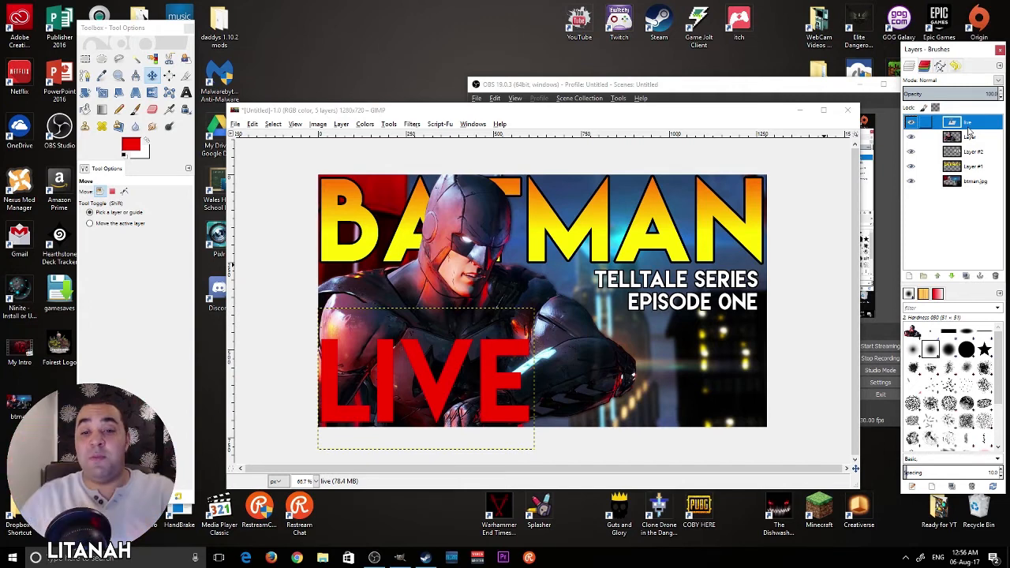
# Step: Create a new transparent layer and place it directly below the live text layer
pyautogui.click(908, 276)
pyautogui.click(909, 364)
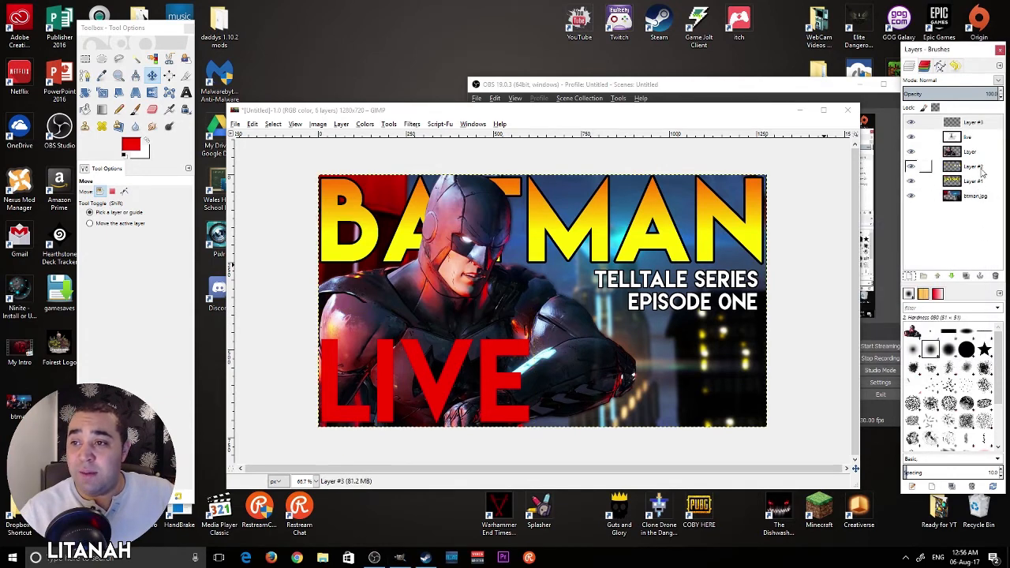
pyautogui.moveTo(976, 140); pyautogui.dragTo(971, 148)
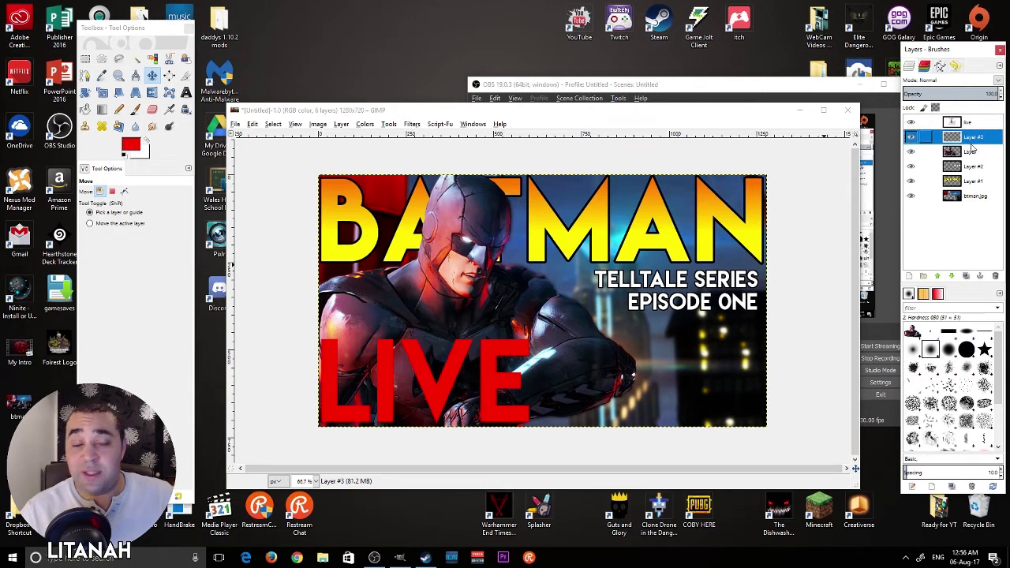
# Step: Create a selection from the live text layer's alpha and grow it outward for an outline
pyautogui.click(964, 123)
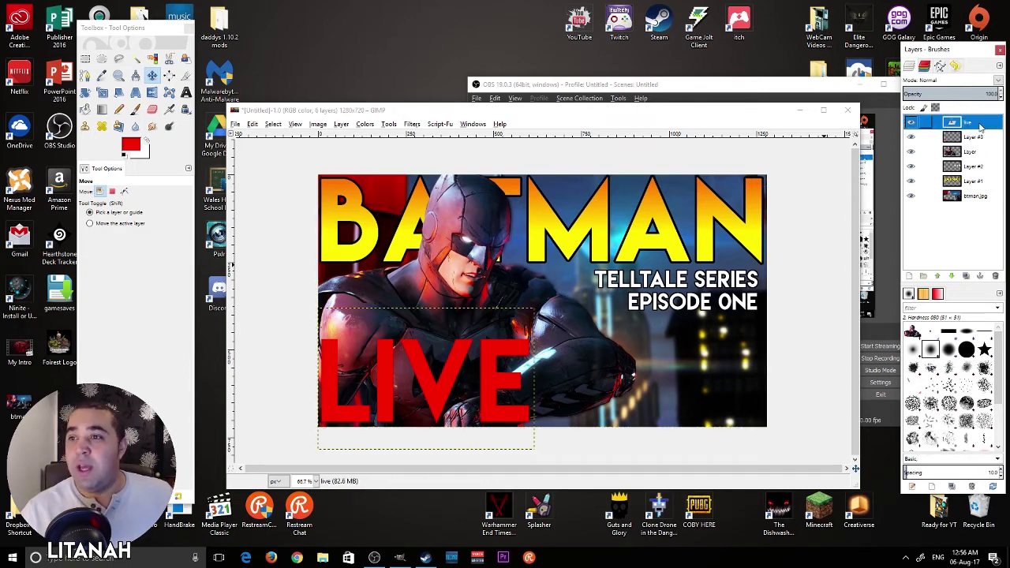
pyautogui.rightClick(971, 125)
pyautogui.click(908, 434)
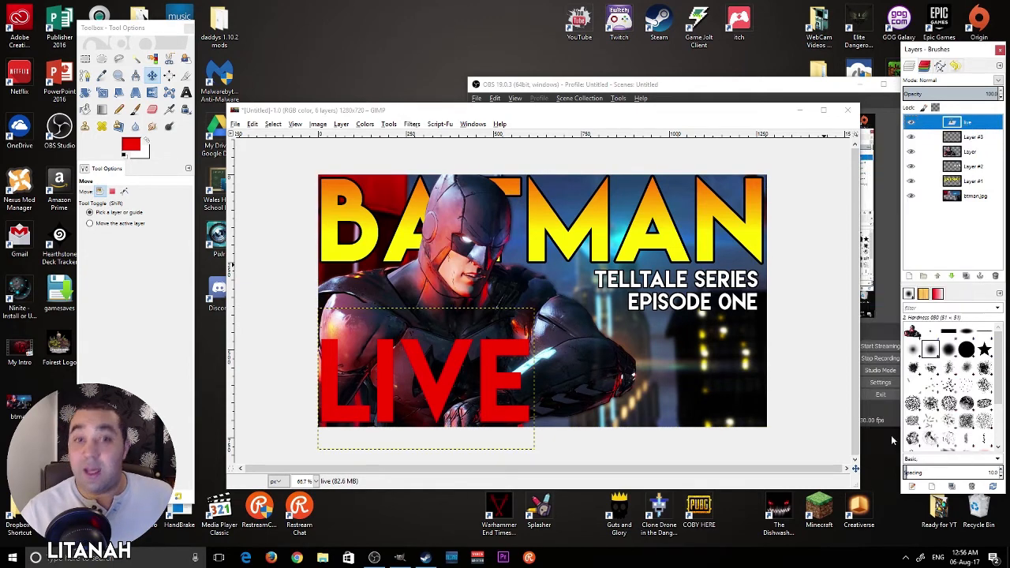
pyautogui.click(273, 124)
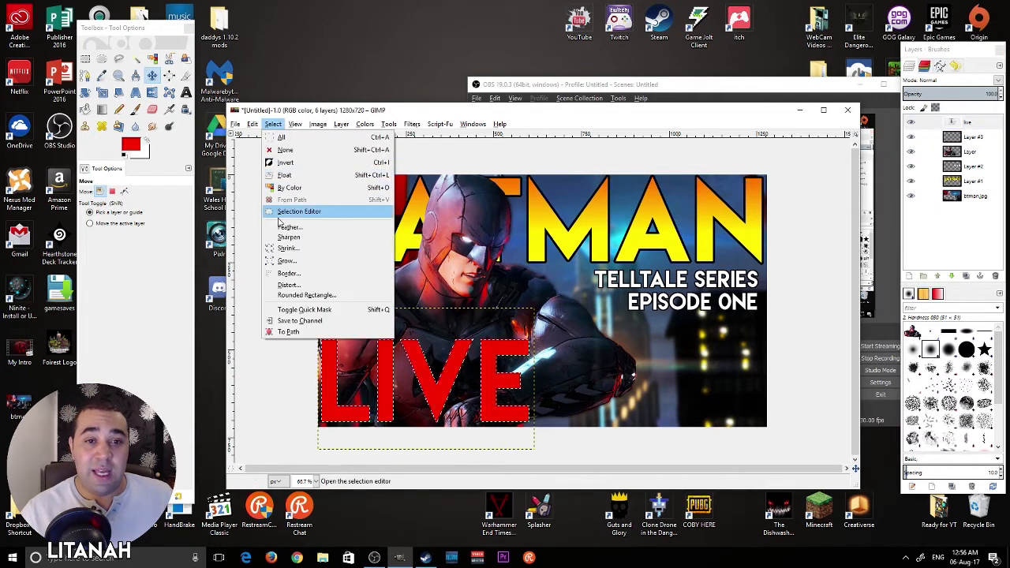
pyautogui.click(283, 260)
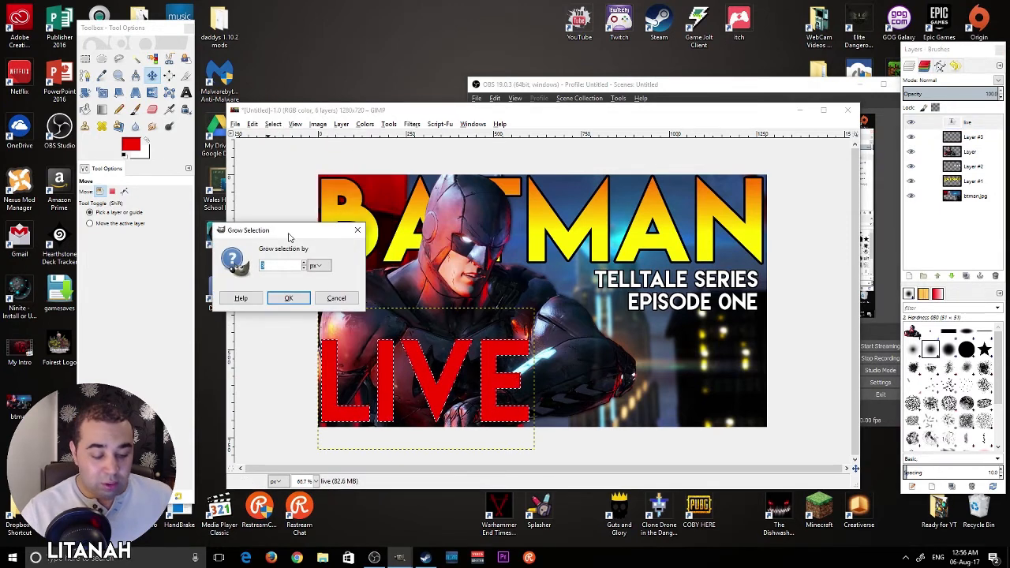
pyautogui.click(292, 297)
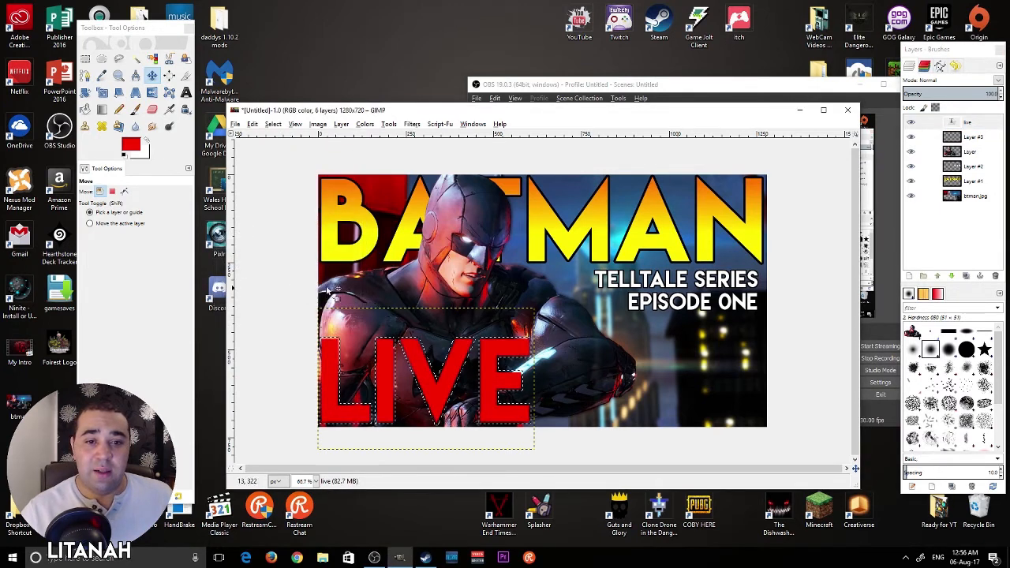
# Step: Fill the grown LIVE selection with black on Layer #3 using Bucket Fill
pyautogui.click(123, 155)
pyautogui.click(86, 109)
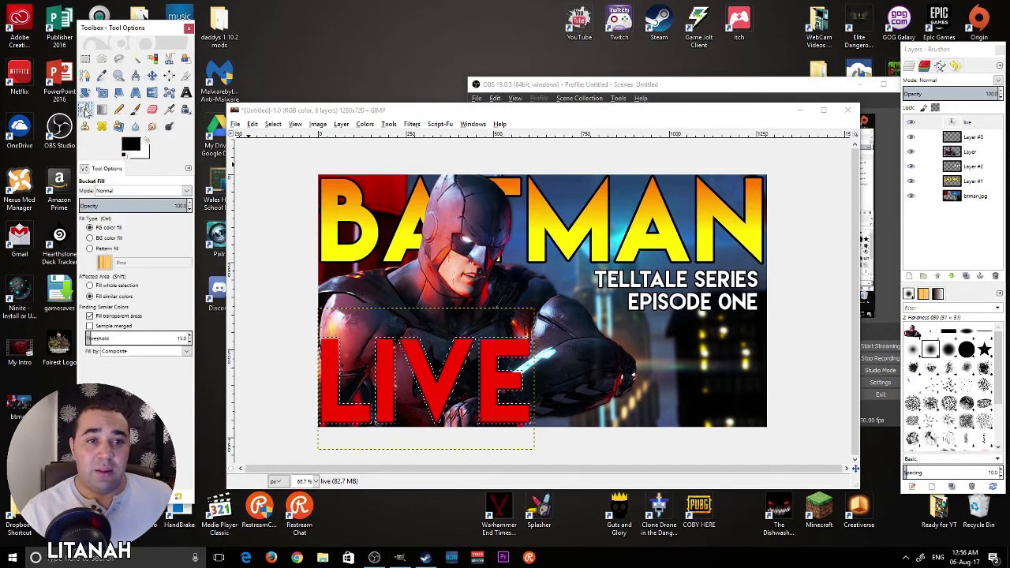
pyautogui.click(975, 139)
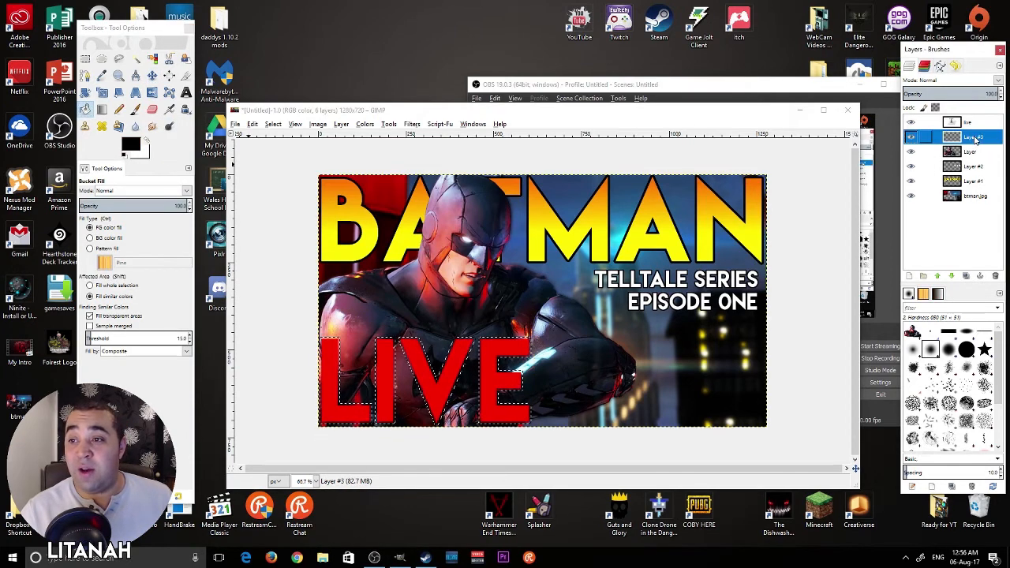
pyautogui.click(443, 386)
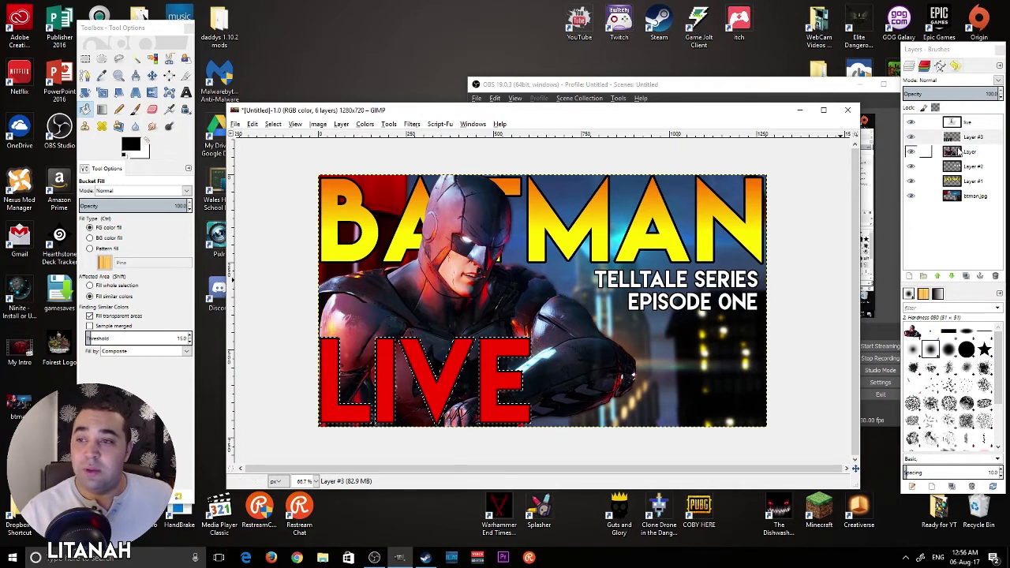
# Step: Merge the live text layer down into its black outline on Layer #3
pyautogui.click(921, 122)
pyautogui.rightClick(922, 123)
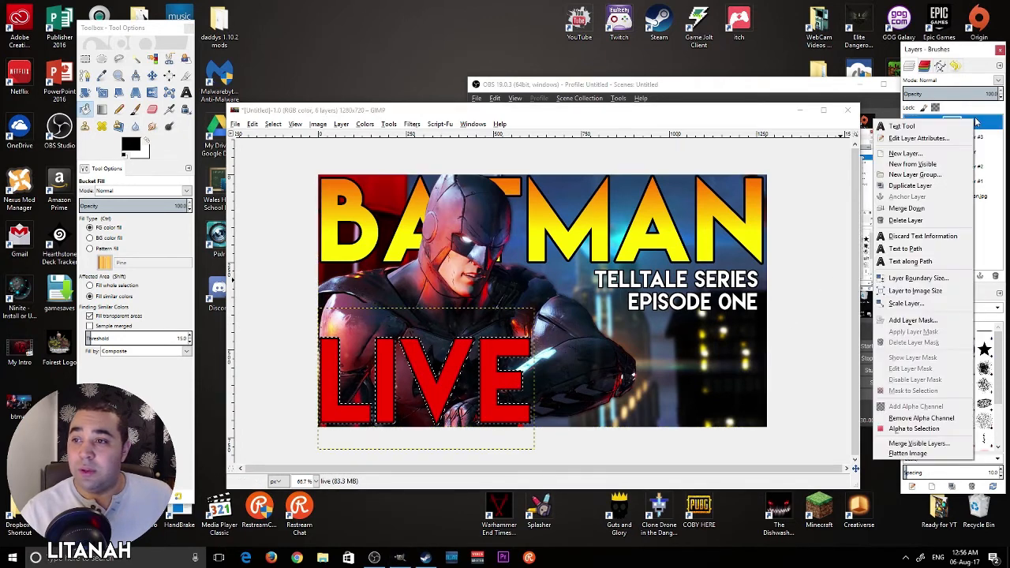
pyautogui.click(906, 208)
# Step: Clear the selection and nudge the outlined LIVE lettering slightly away from the image's left edge with the Move tool
pyautogui.click(273, 124)
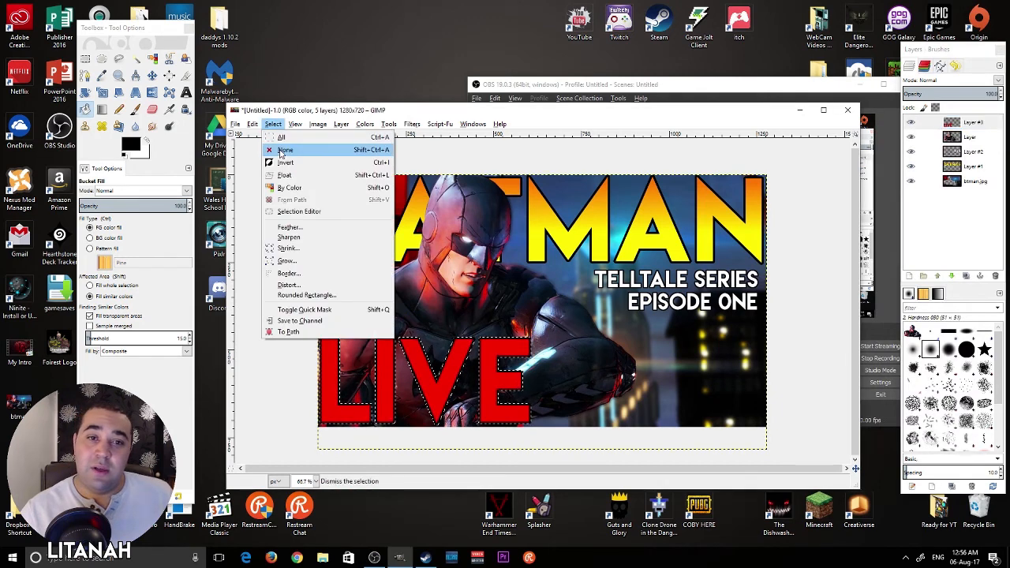
pyautogui.click(284, 150)
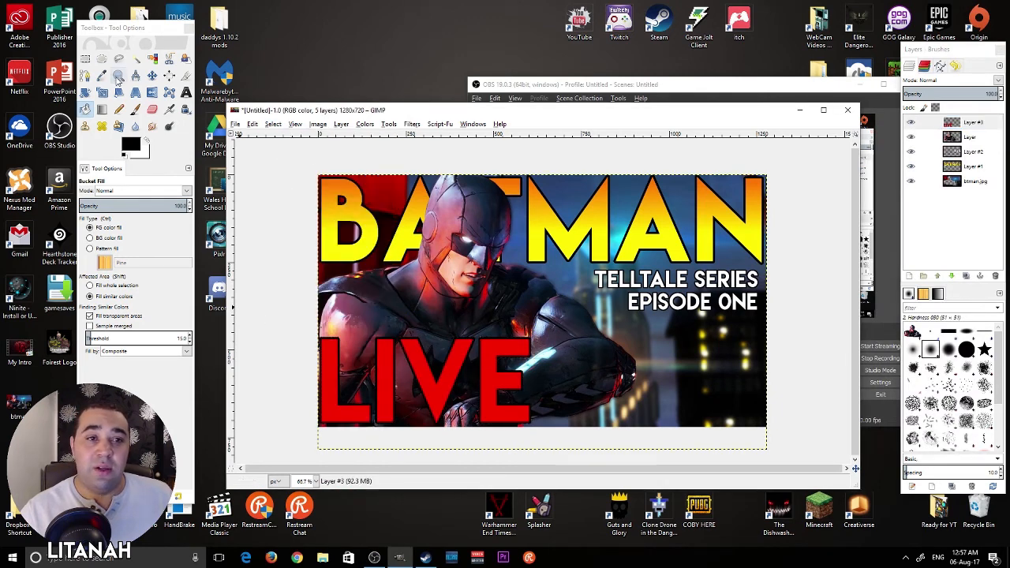
pyautogui.click(152, 75)
pyautogui.moveTo(447, 402)
pyautogui.mouseDown()
pyautogui.moveTo(434, 393)
pyautogui.moveTo(446, 404)
pyautogui.mouseUp()
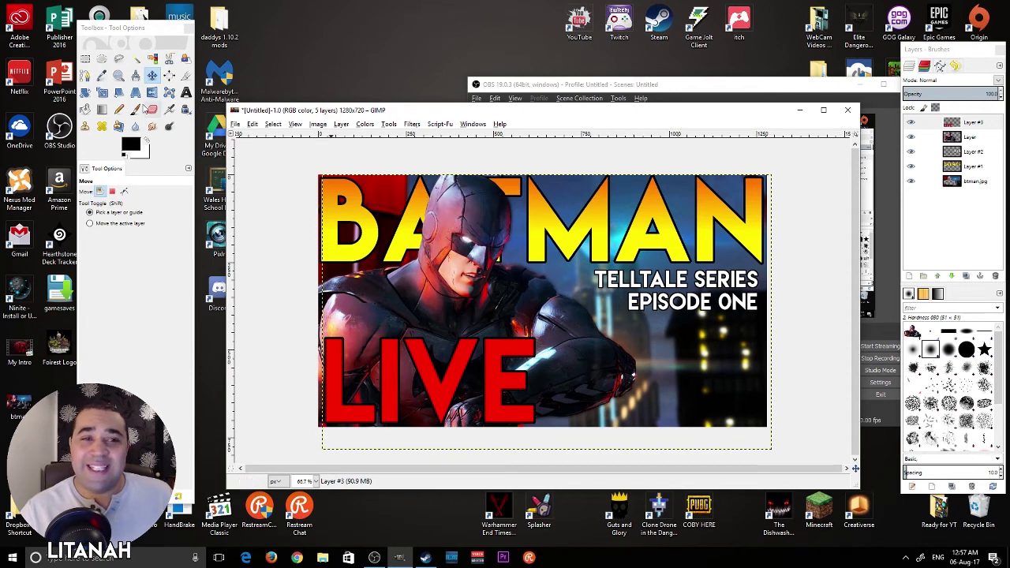
# Step: Add a white text layer reading "litanah" below the episode text in Lemon/Milk at 50 px
pyautogui.click(185, 93)
pyautogui.click(146, 139)
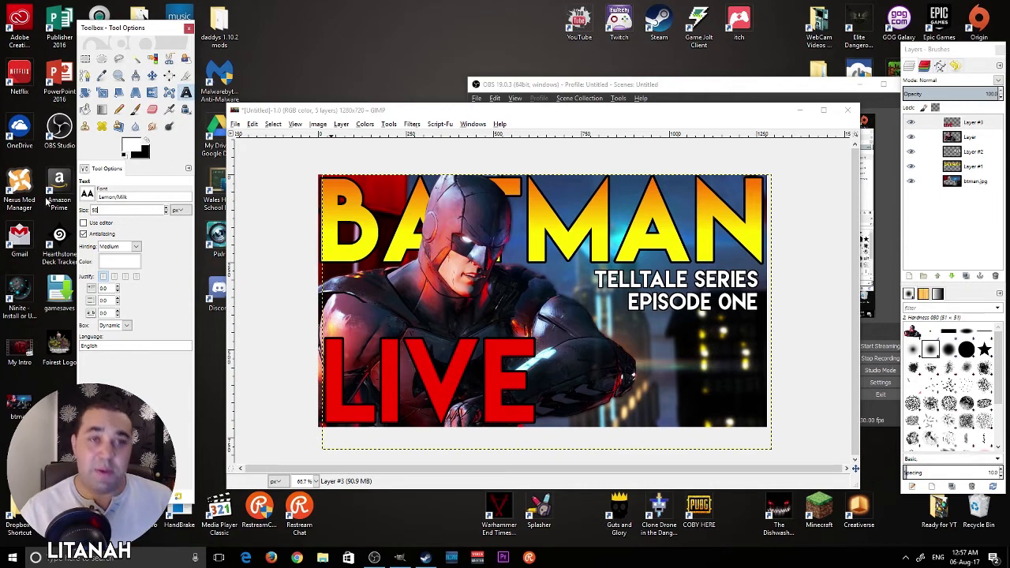
pyautogui.click(641, 332)
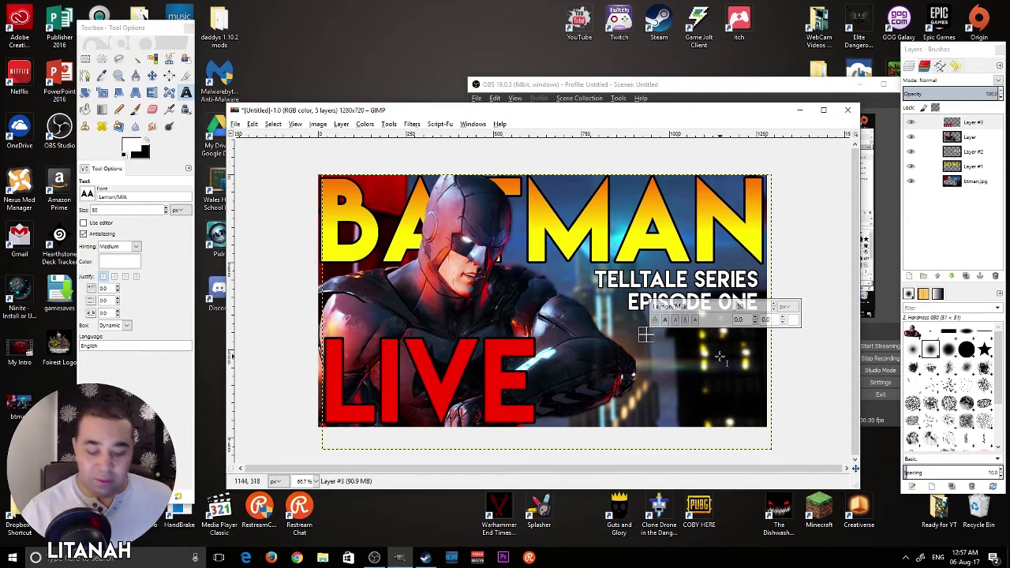
pyautogui.write('litanah')
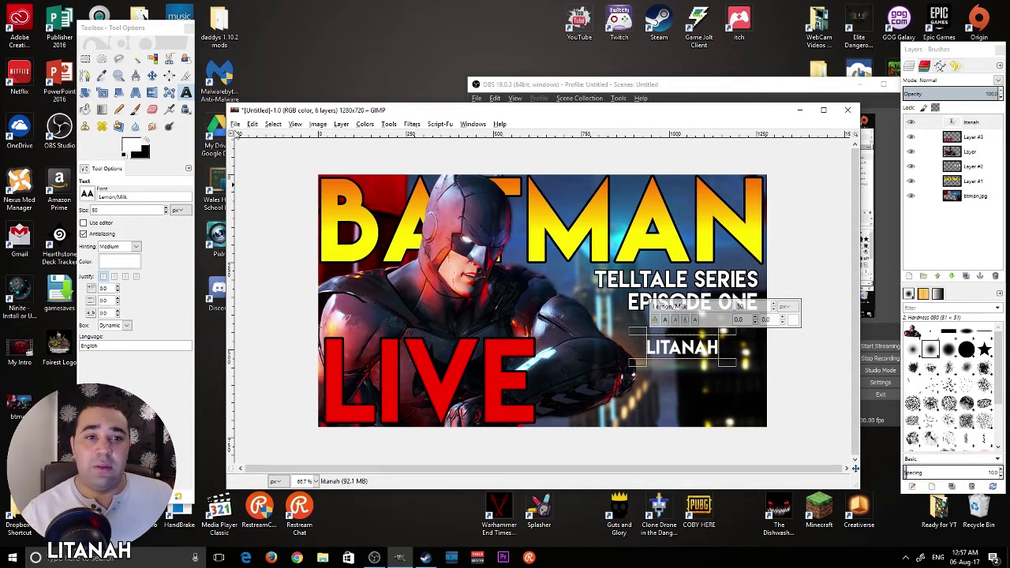
# Step: Move the LITANAH text to sit directly above the L and I of the LIVE lettering
pyautogui.click(152, 75)
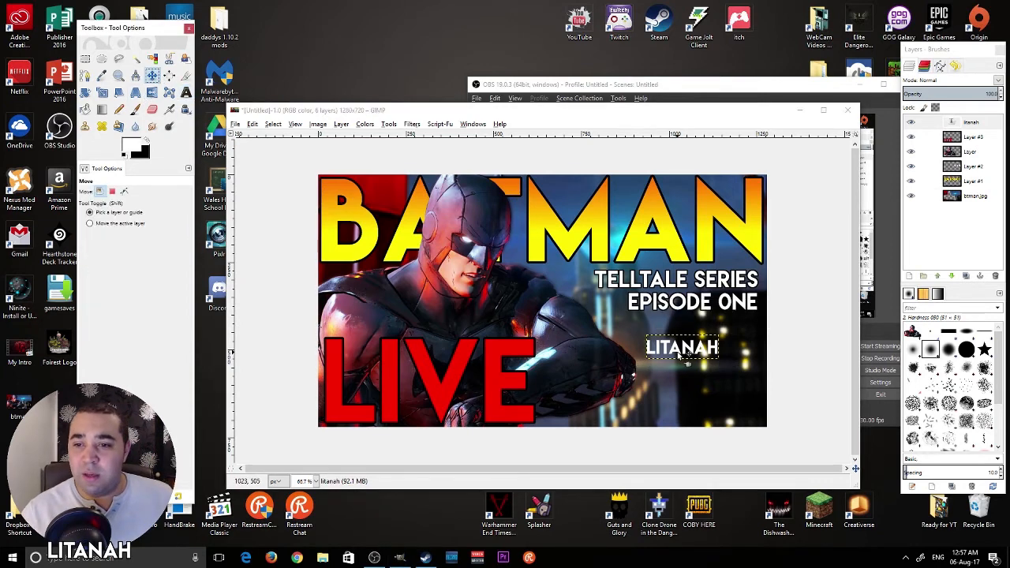
pyautogui.moveTo(685, 356); pyautogui.dragTo(727, 325)
pyautogui.hotkey('ctrl', 'z')
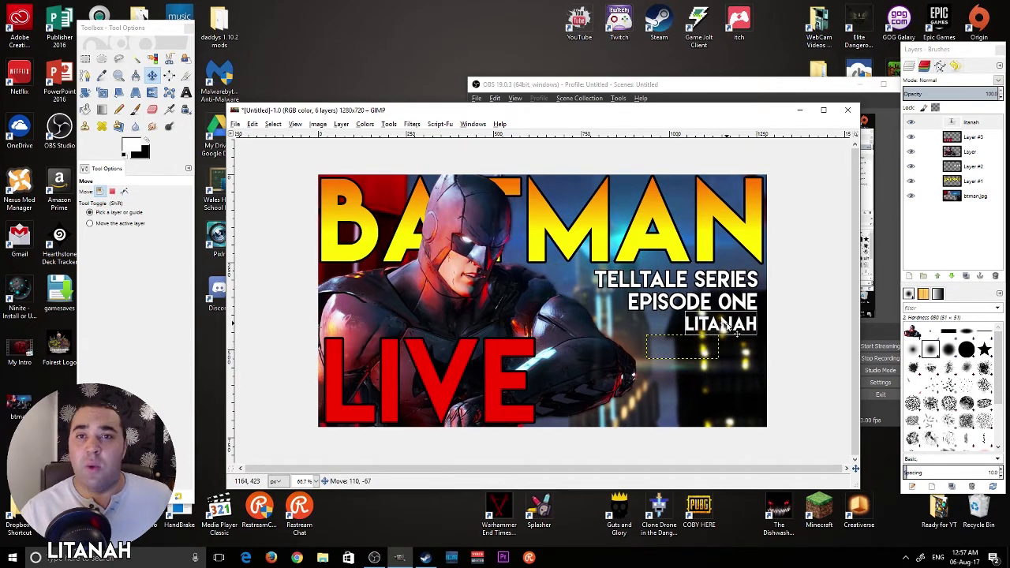
pyautogui.moveTo(727, 324); pyautogui.dragTo(376, 336)
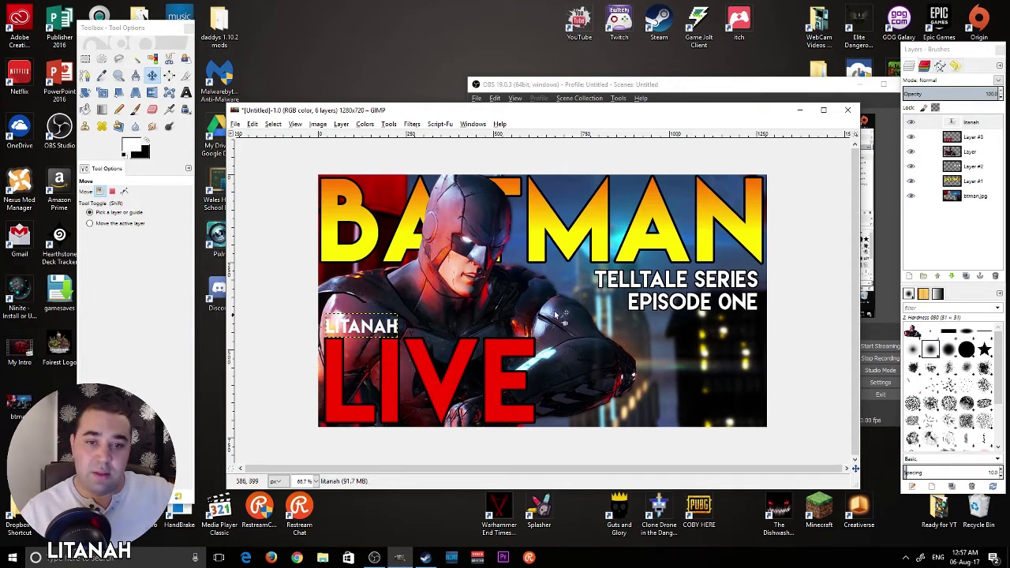
# Step: Create a new transparent 1280 by 720 layer and place it directly below the litanah text layer
pyautogui.click(909, 276)
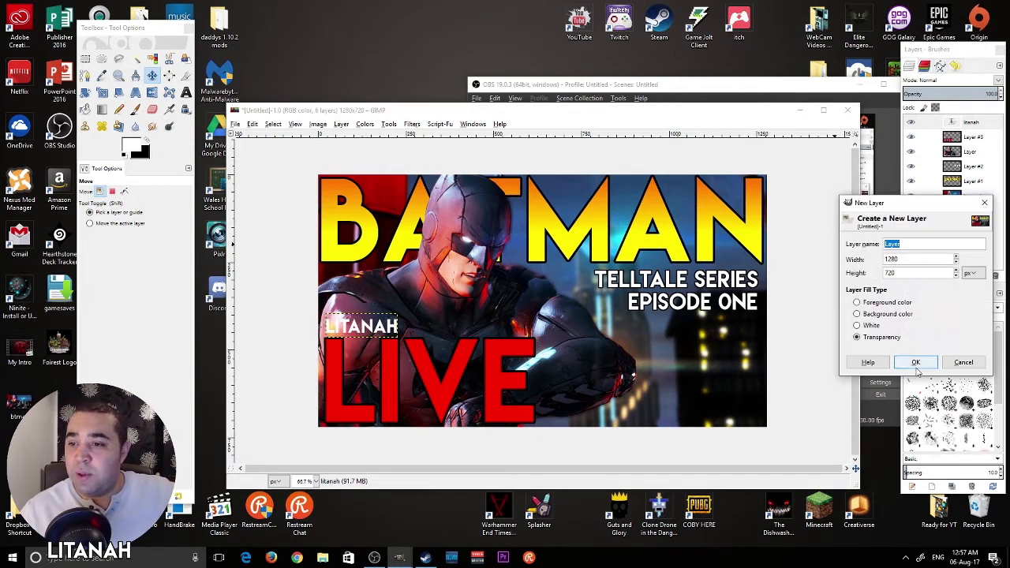
pyautogui.click(912, 373)
pyautogui.moveTo(973, 134); pyautogui.dragTo(974, 136)
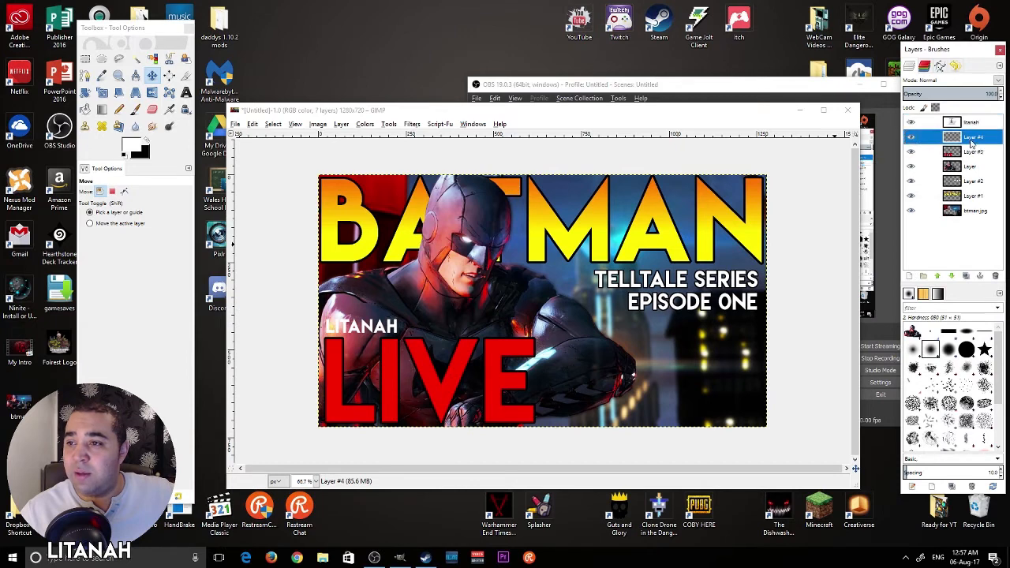
# Step: Create a selection from the litanah text layer's alpha and grow it by 3 px
pyautogui.rightClick(973, 127)
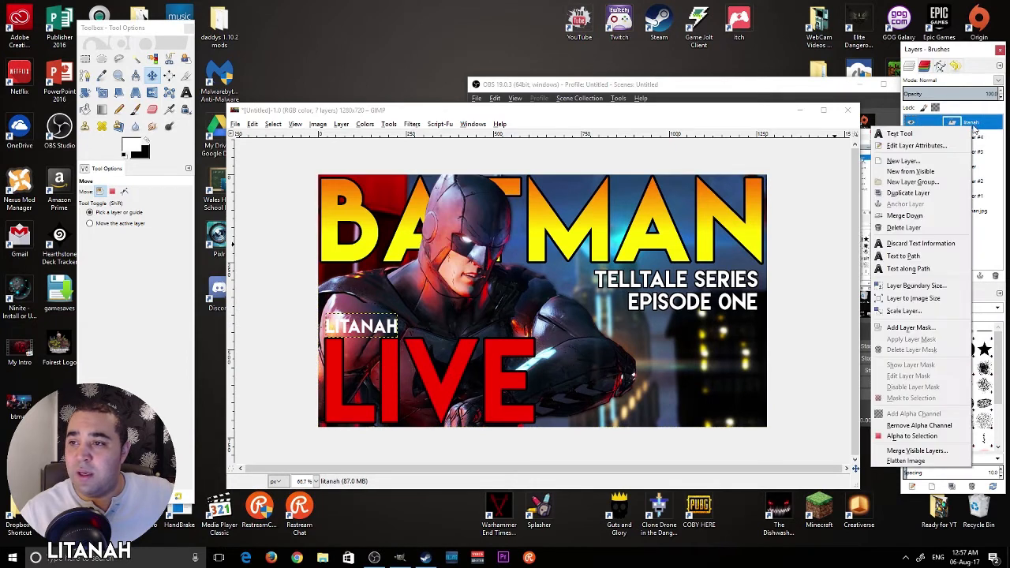
pyautogui.click(907, 437)
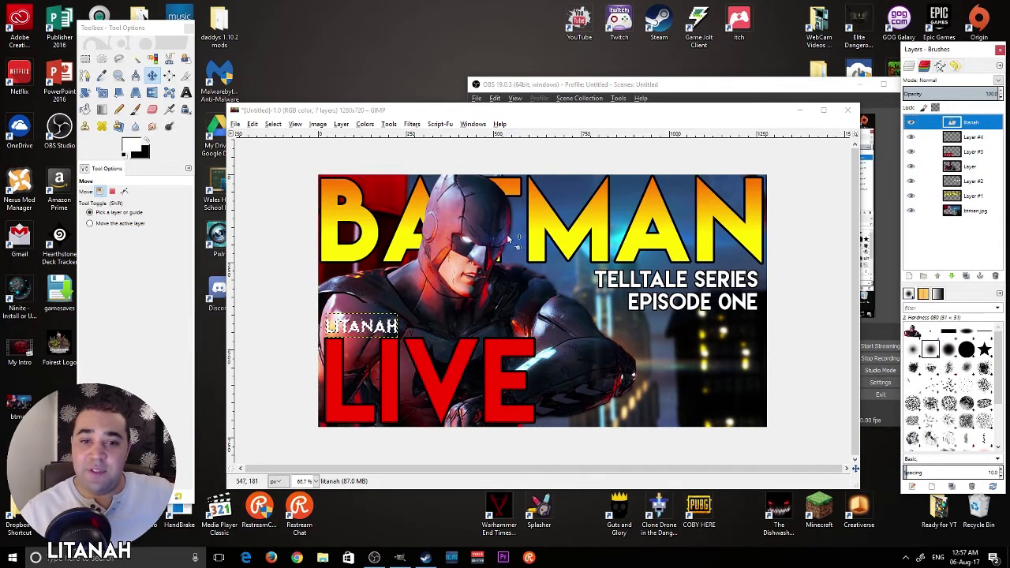
pyautogui.click(273, 124)
pyautogui.click(286, 261)
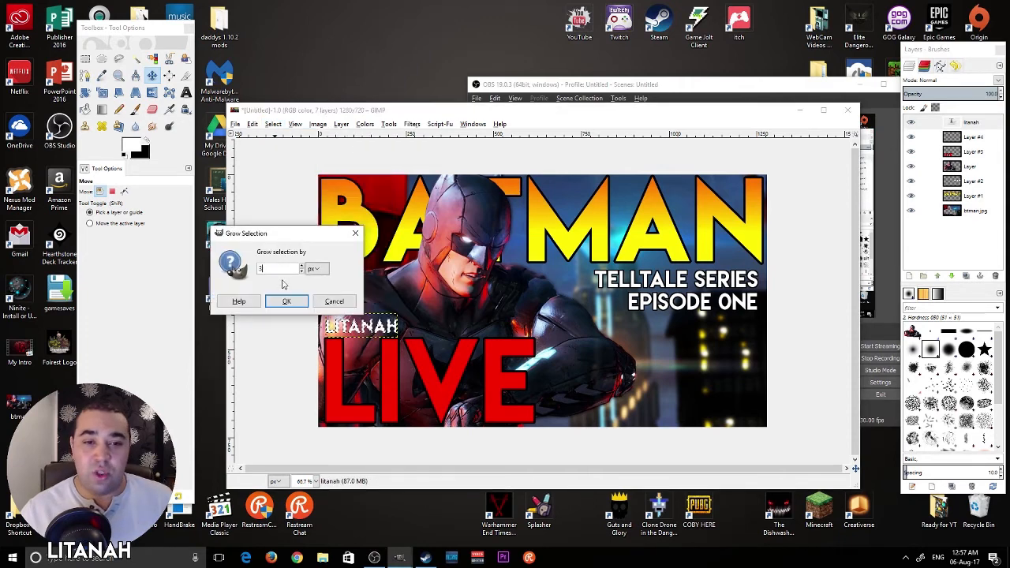
pyautogui.write('3')
pyautogui.click(287, 301)
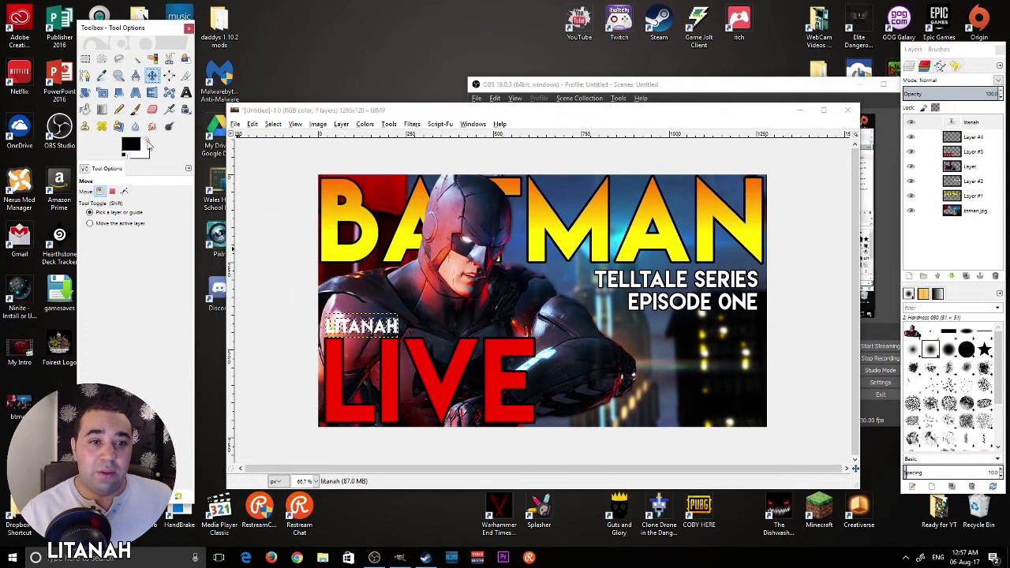
# Step: Fill the grown LITANAH selection with black on Layer #4 using Bucket Fill
pyautogui.click(84, 109)
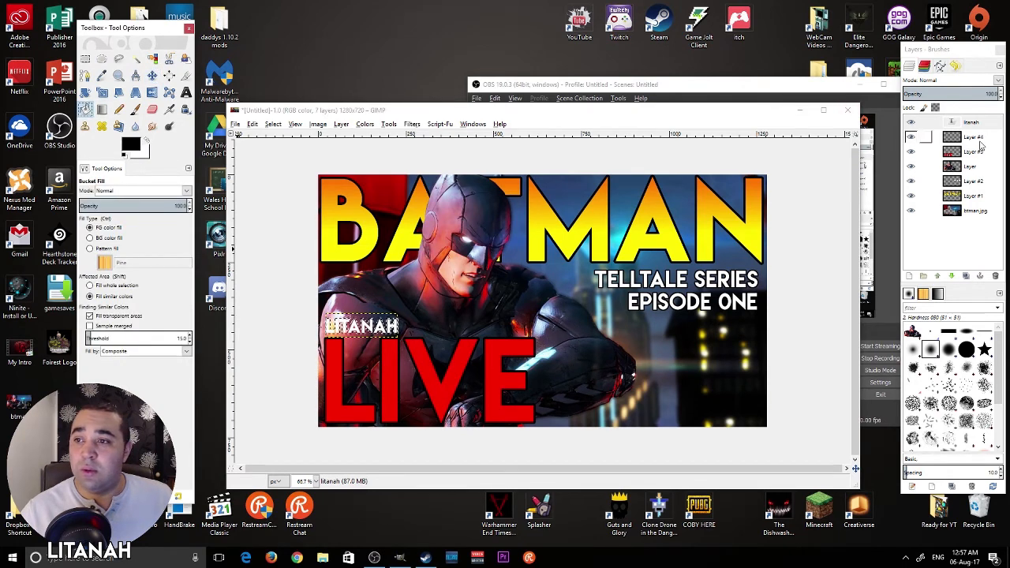
pyautogui.click(979, 139)
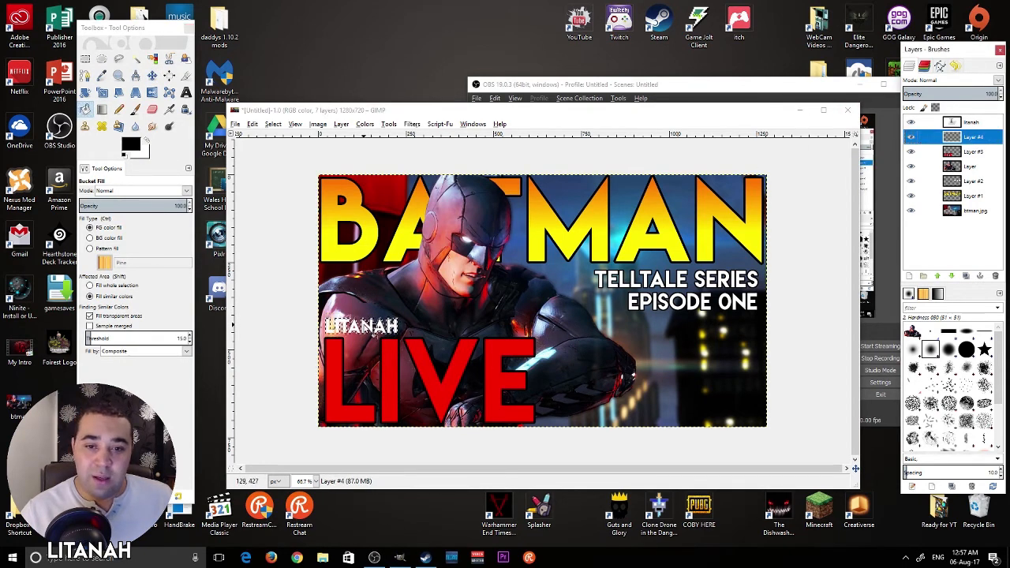
# Step: Merge the litanah text layer down into Layer #4 and clear the selection
pyautogui.rightClick(968, 126)
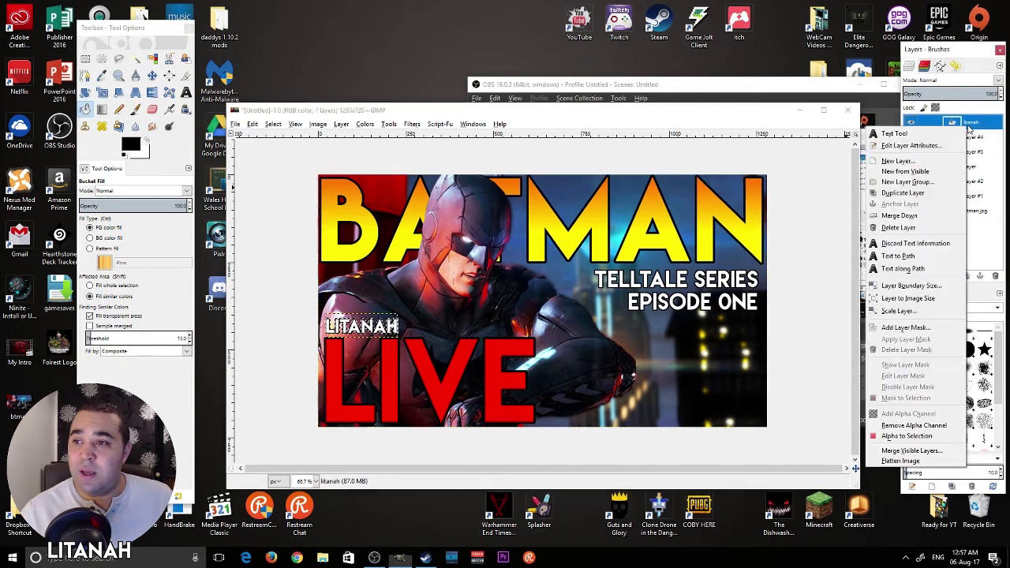
pyautogui.click(899, 215)
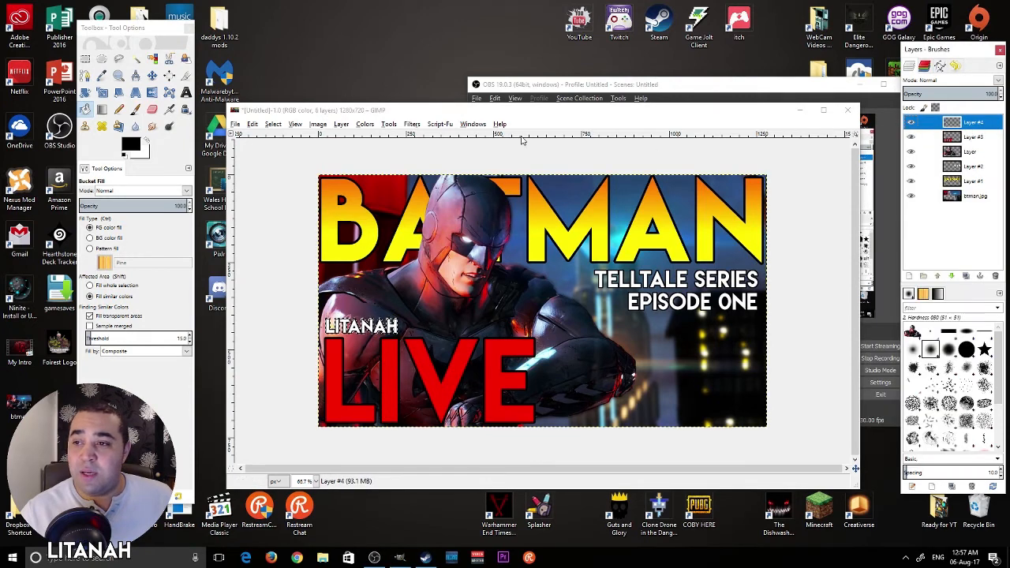
pyautogui.click(273, 124)
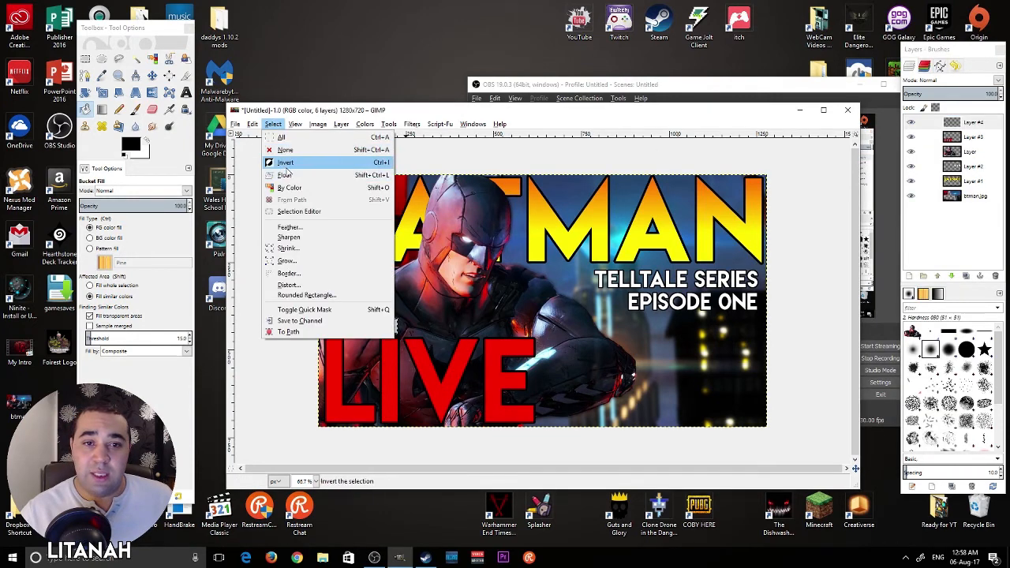
pyautogui.click(287, 151)
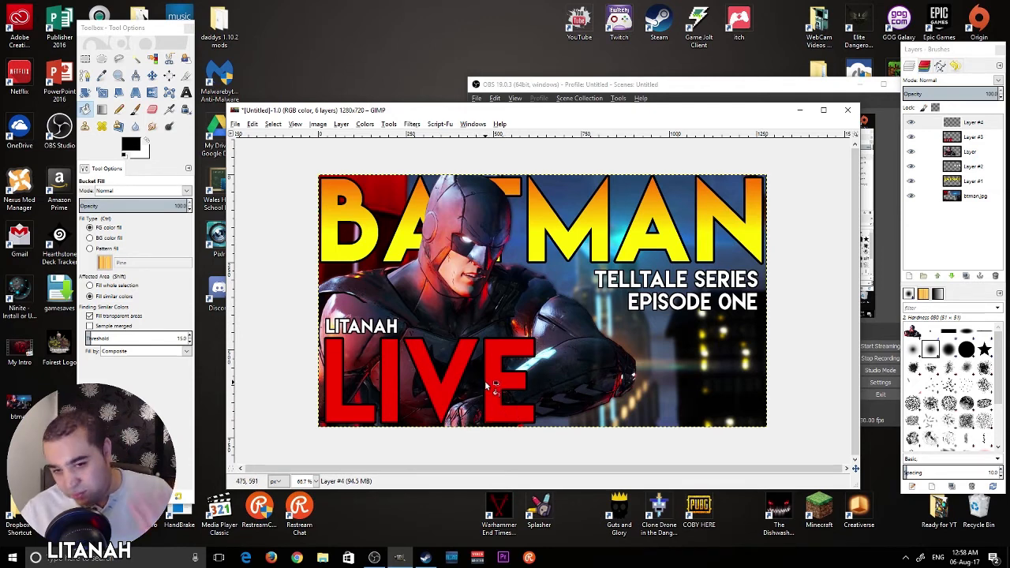
# Step: Set the background colour to red ff0000 and the foreground colour to white ffffff
pyautogui.click(136, 144)
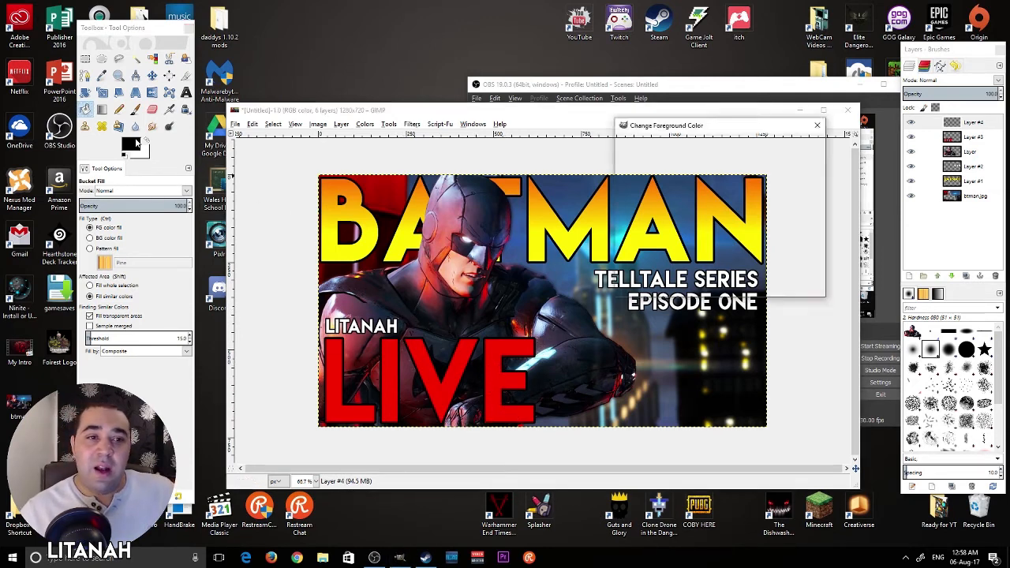
pyautogui.click(742, 243)
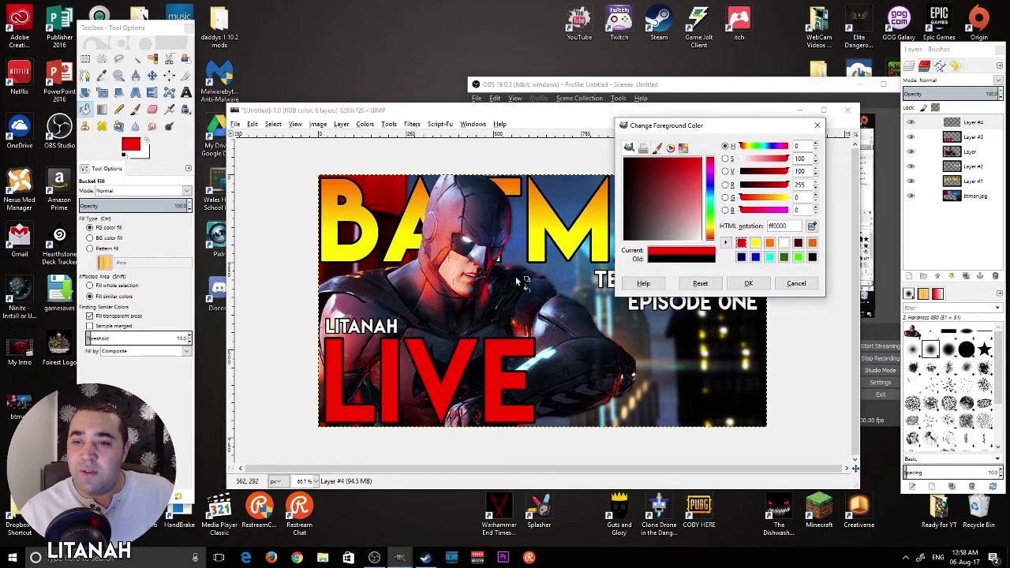
pyautogui.click(748, 283)
pyautogui.click(149, 141)
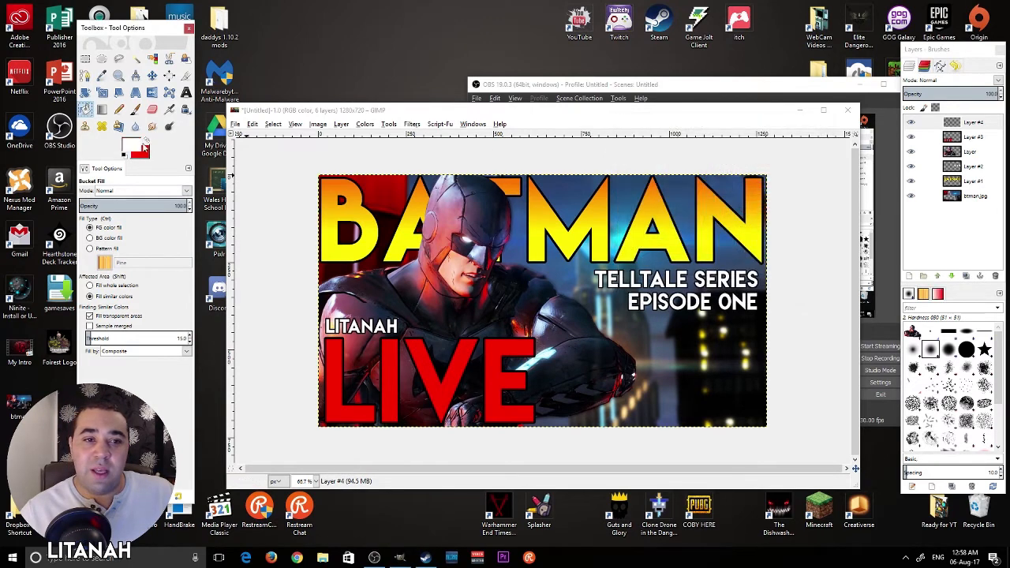
pyautogui.click(136, 146)
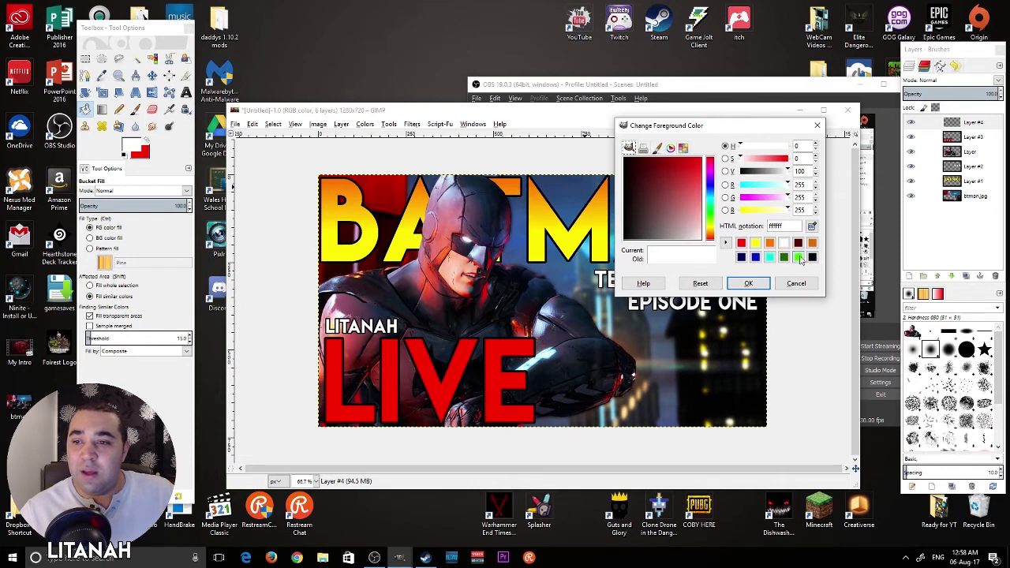
pyautogui.click(748, 283)
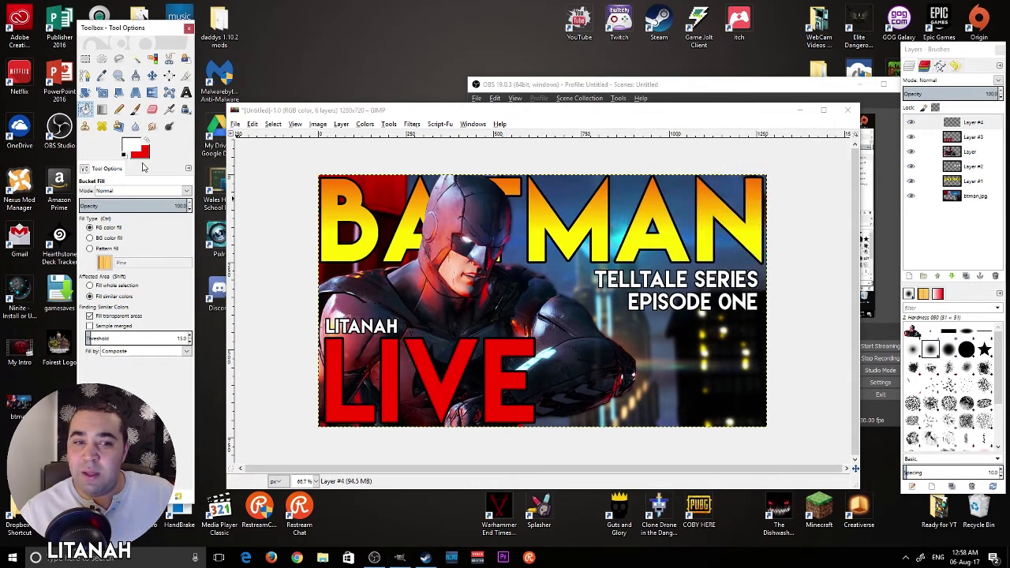
# Step: Try a linear white-to-red gradient across the LIVE lettering on Layer #3, using a selection made from its alpha
pyautogui.click(975, 140)
pyautogui.rightClick(975, 139)
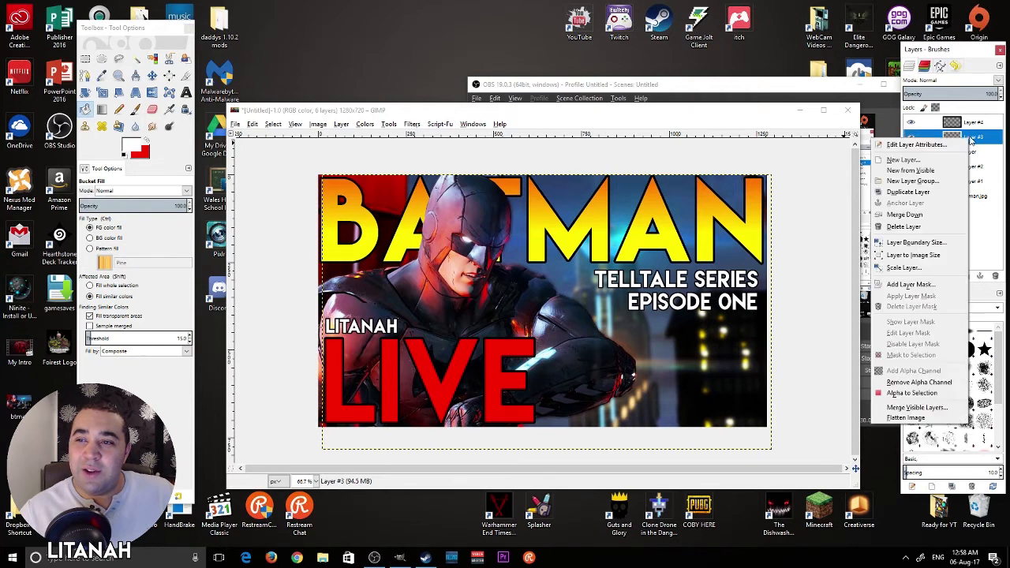
pyautogui.click(907, 393)
pyautogui.click(101, 109)
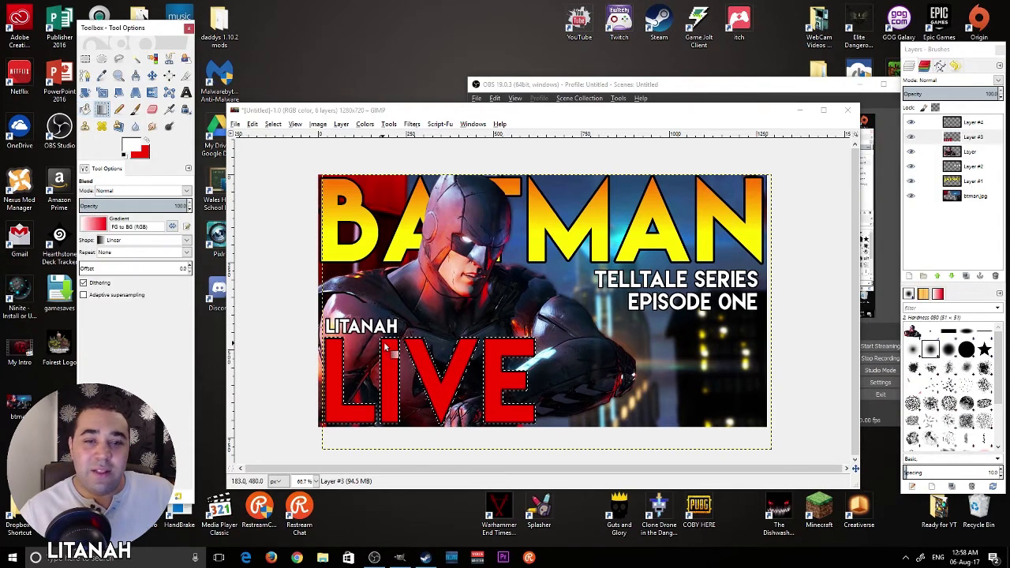
pyautogui.moveTo(386, 344); pyautogui.dragTo(396, 422)
pyautogui.moveTo(396, 347); pyautogui.dragTo(392, 407)
pyautogui.moveTo(394, 346); pyautogui.dragTo(395, 372)
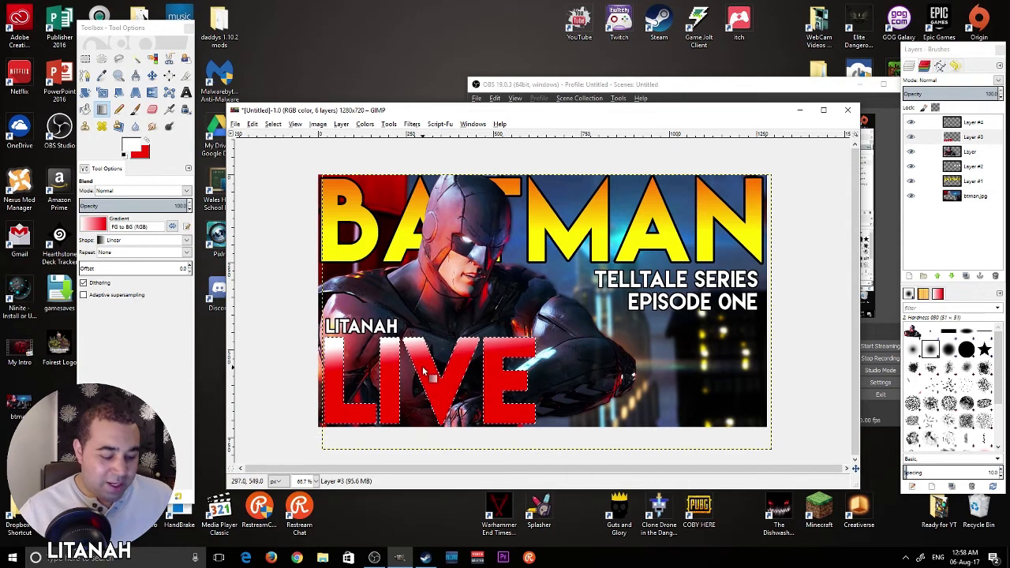
# Step: Undo the gradient on the LIVE lettering and clear the selection
pyautogui.hotkey('ctrl', 'z')
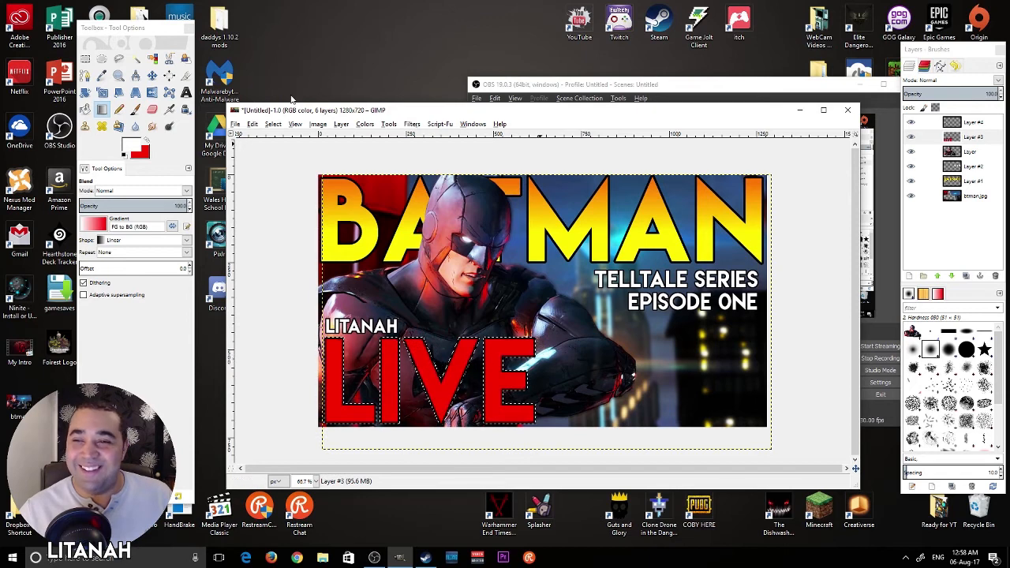
pyautogui.click(254, 124)
pyautogui.click(292, 153)
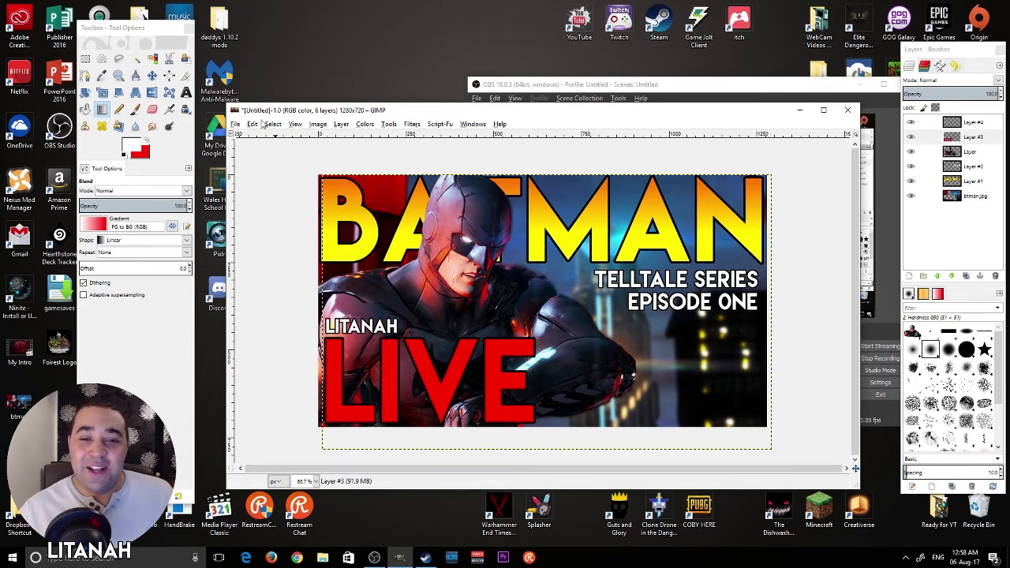
# Step: Export the image to the Desktop as BatMan TT EP1 Thumb.png, keeping the default PNG options
pyautogui.click(235, 124)
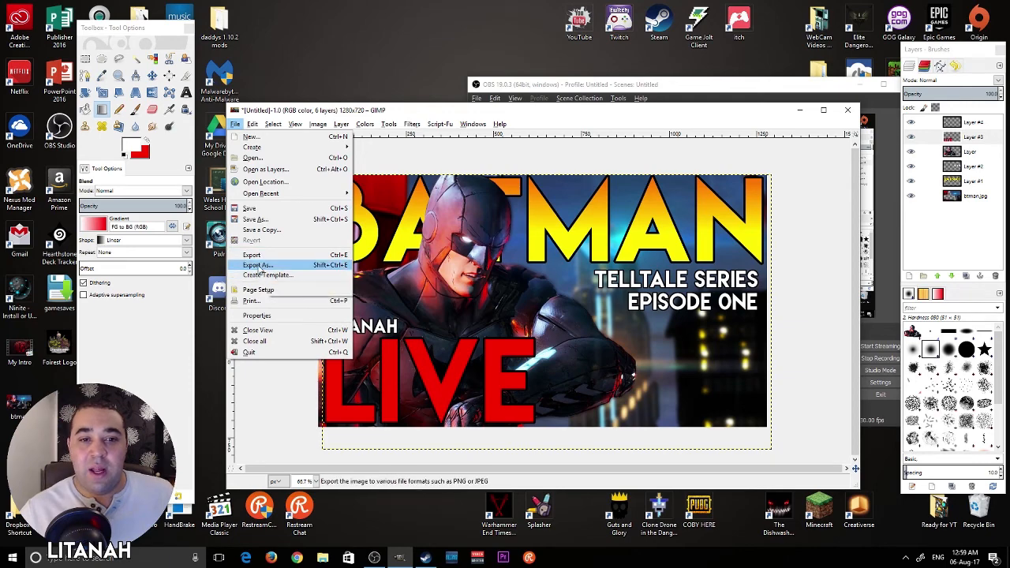
pyautogui.click(258, 266)
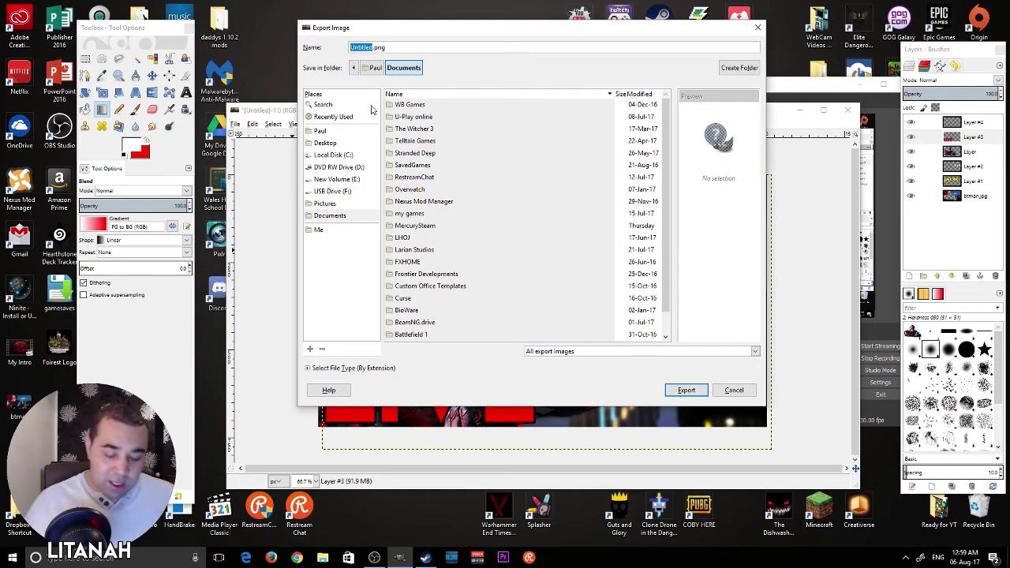
pyautogui.write('8')
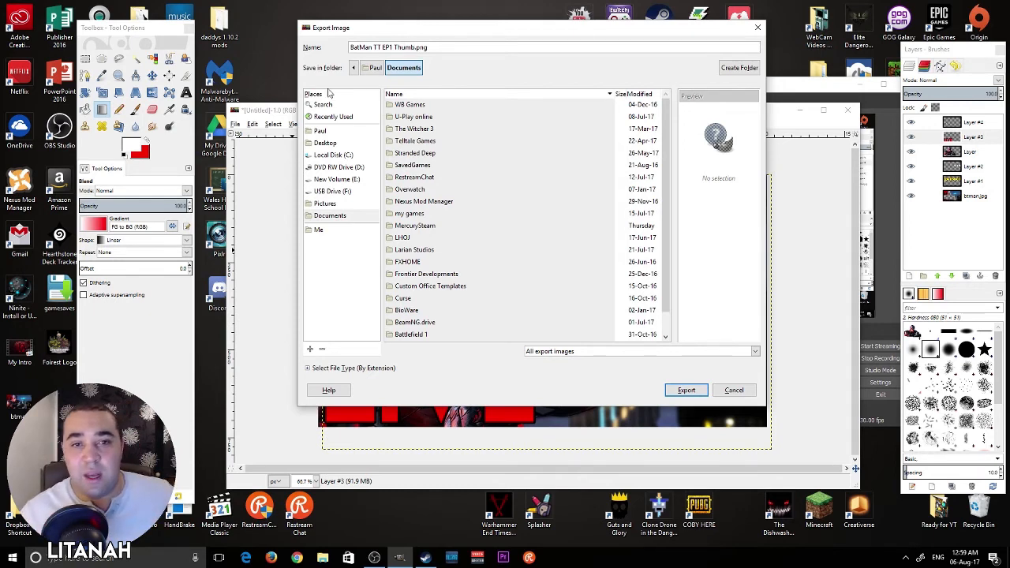
pyautogui.click(325, 143)
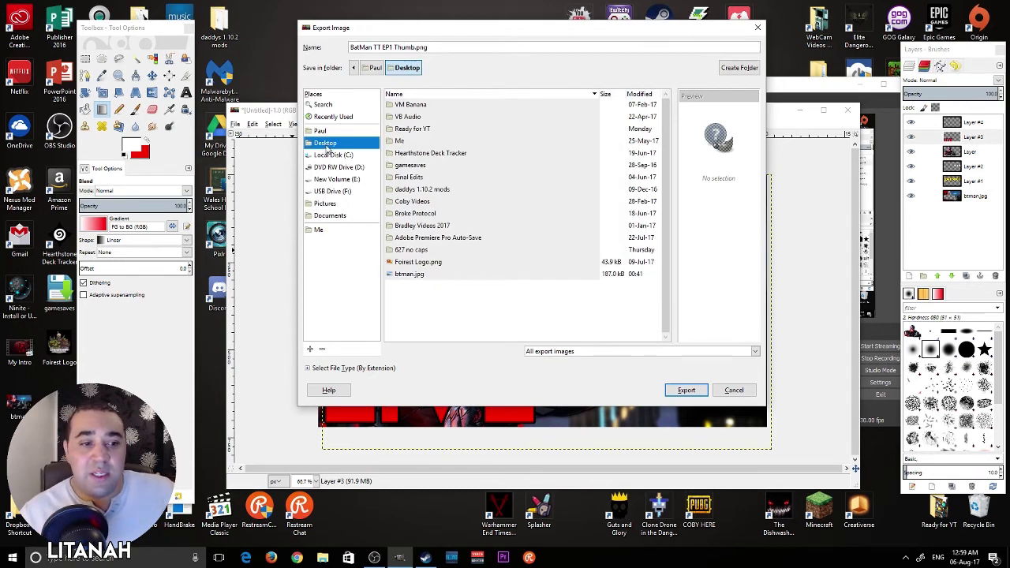
pyautogui.click(684, 389)
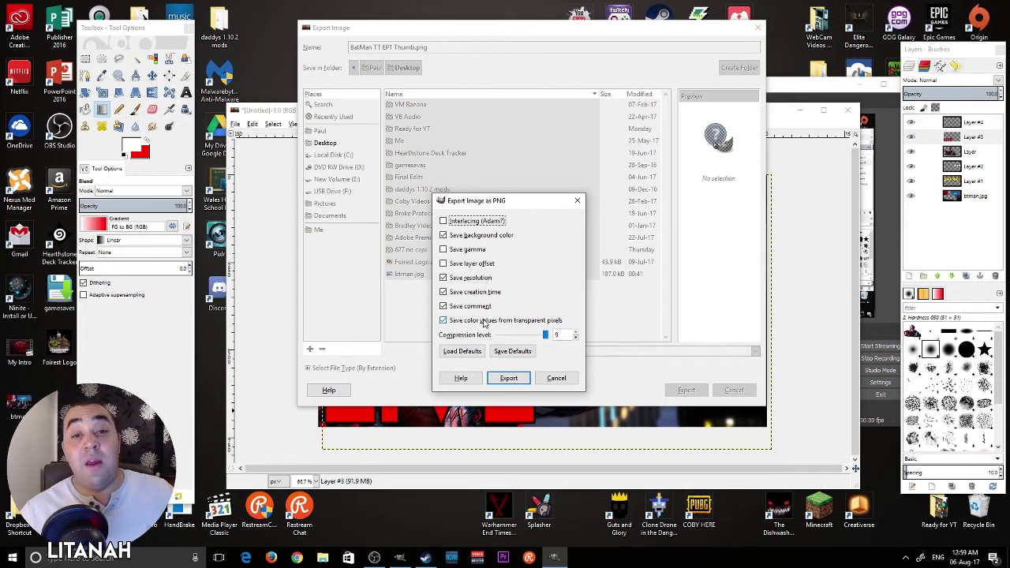
pyautogui.click(508, 380)
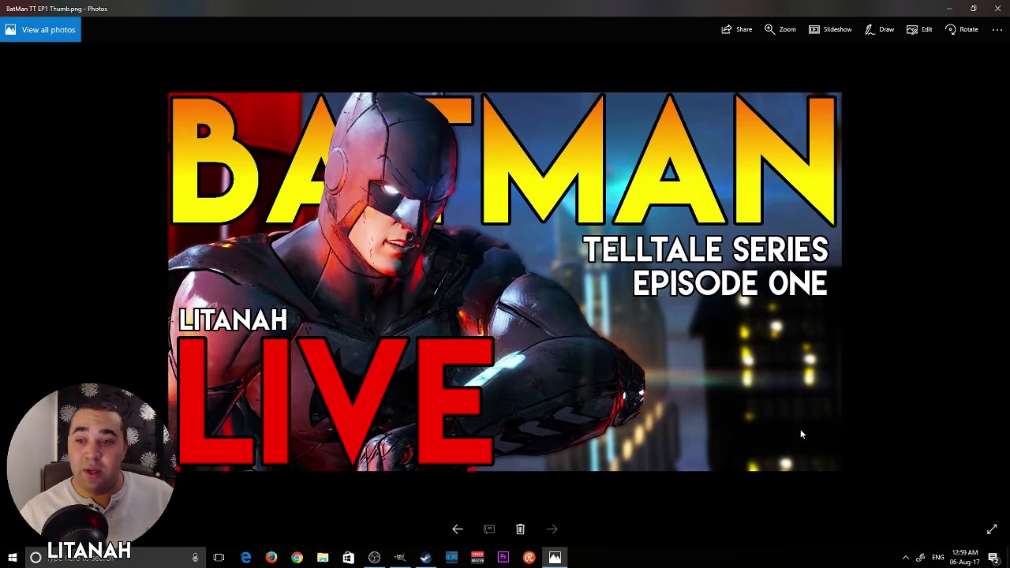
# Step: View the exported thumbnail full screen in Photos and close the viewer
pyautogui.click(990, 528)
pyautogui.click(991, 546)
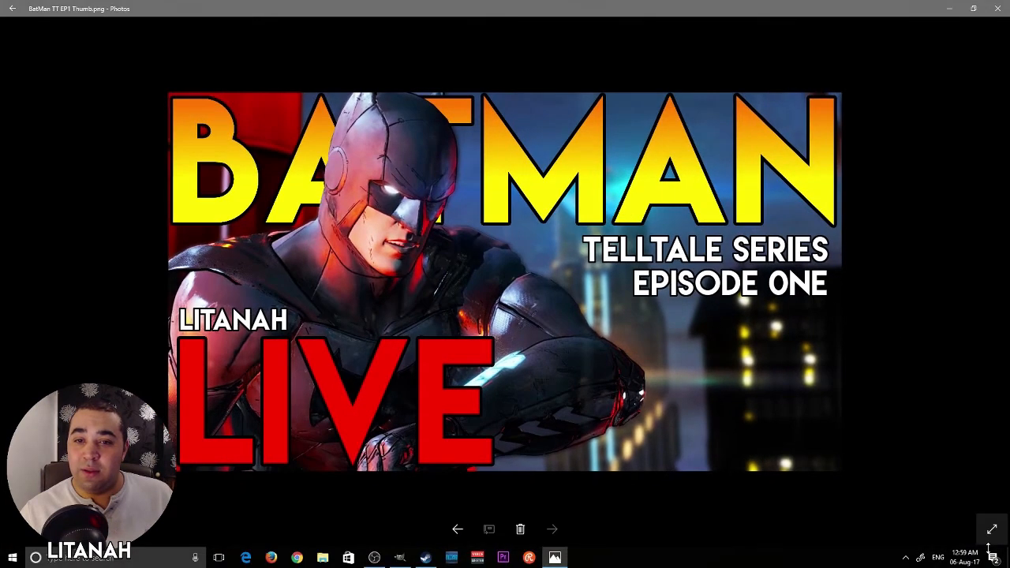
pyautogui.click(990, 529)
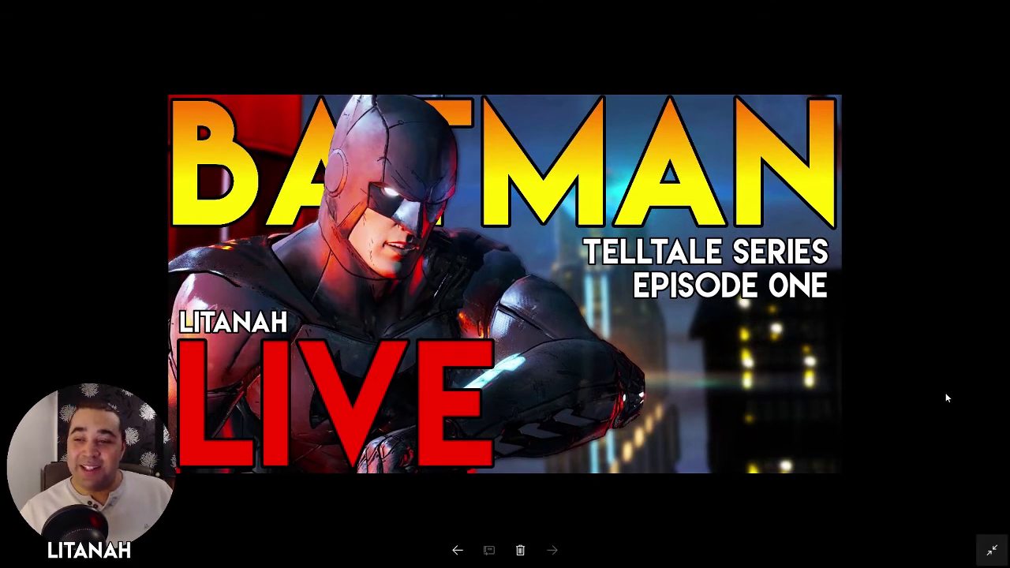
pyautogui.click(992, 548)
pyautogui.click(999, 13)
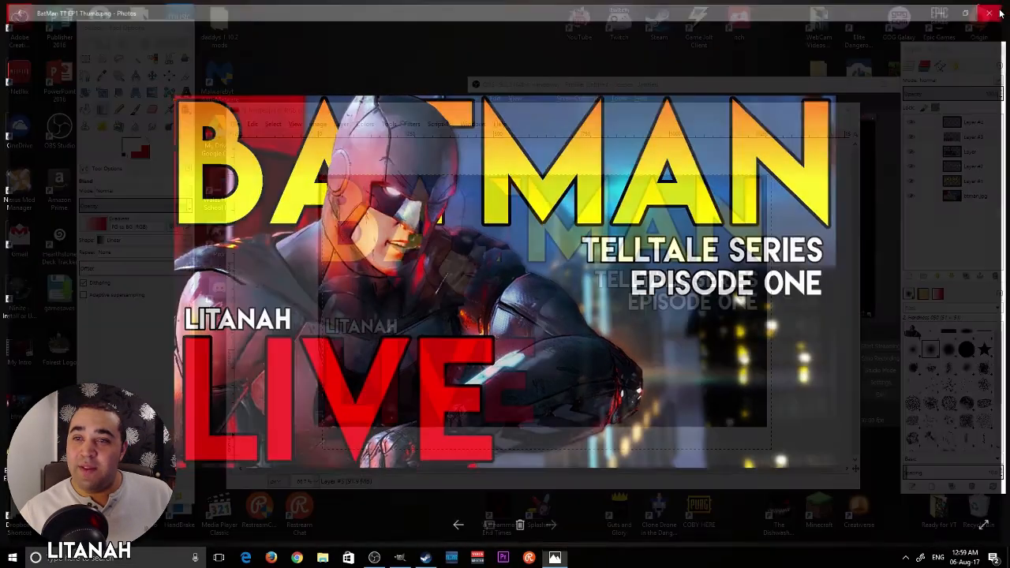